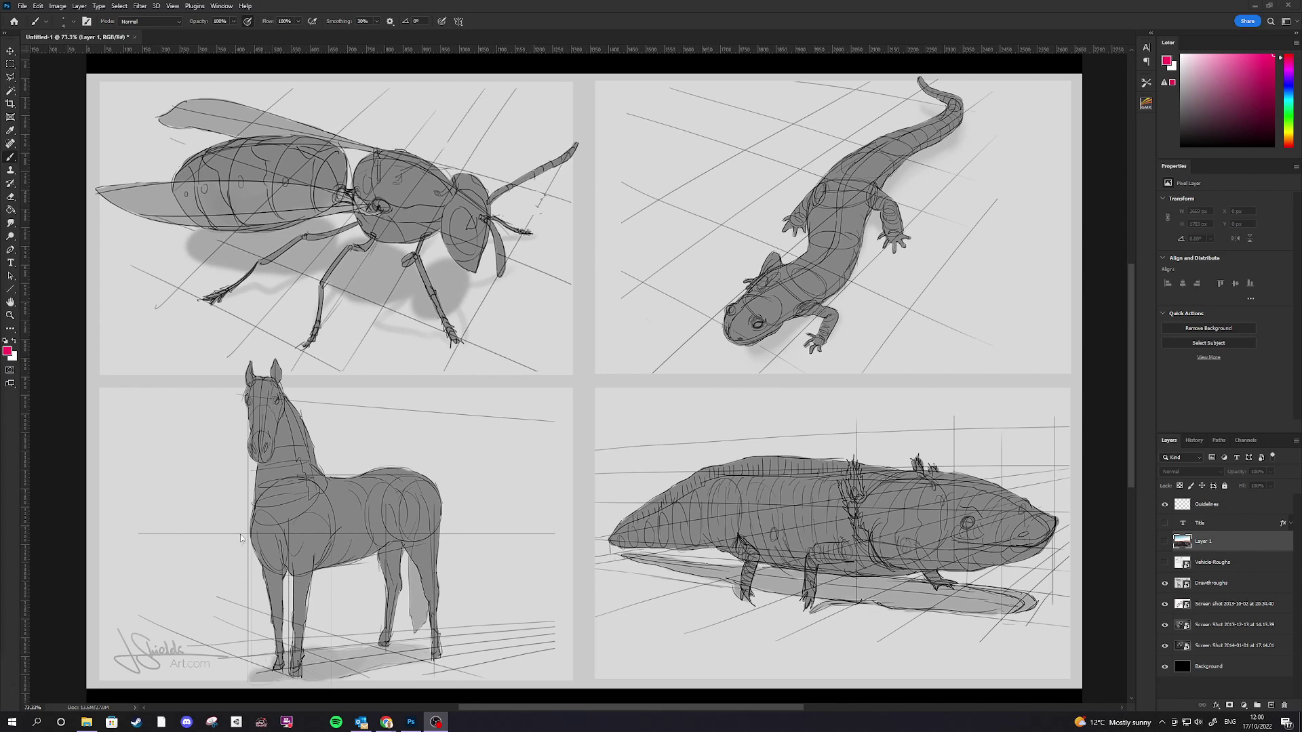
# Hide the Drawthroughs layer and the two upper screenshot layers one at a time to view the example artworks
pyautogui.click(1165, 584)
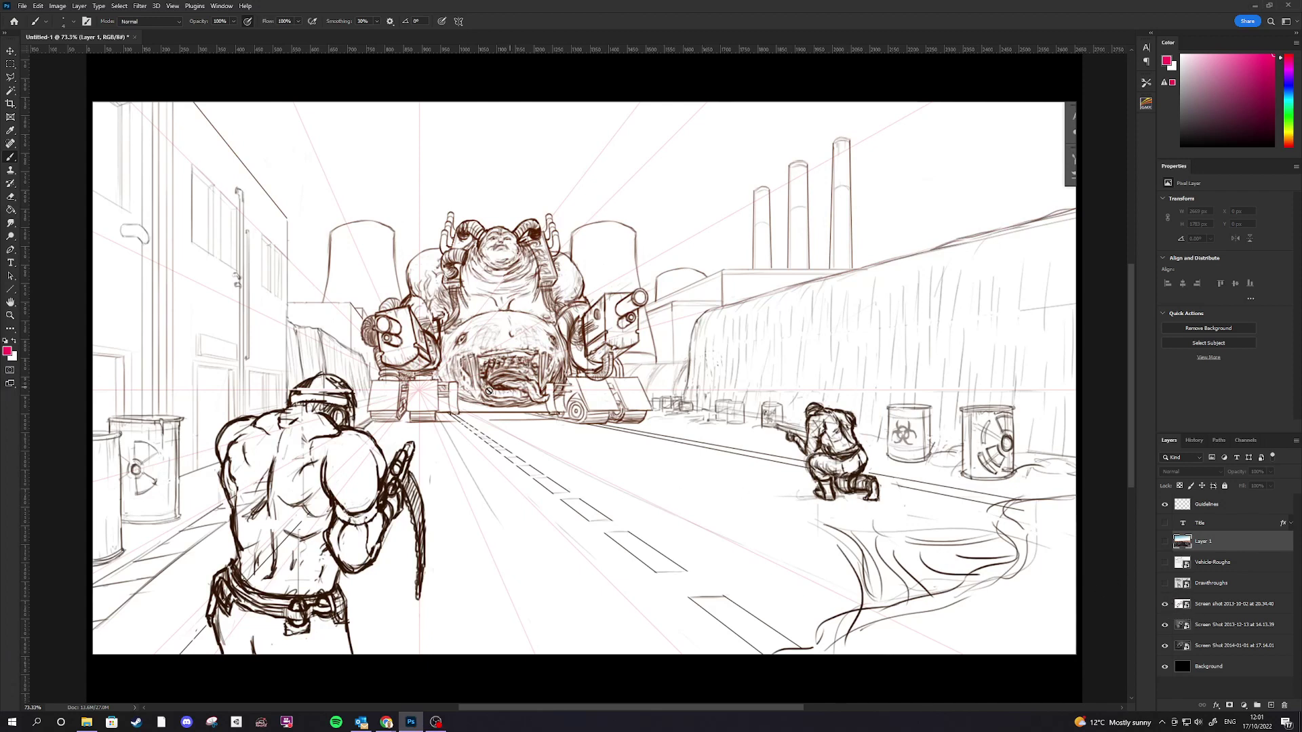
pyautogui.click(1165, 604)
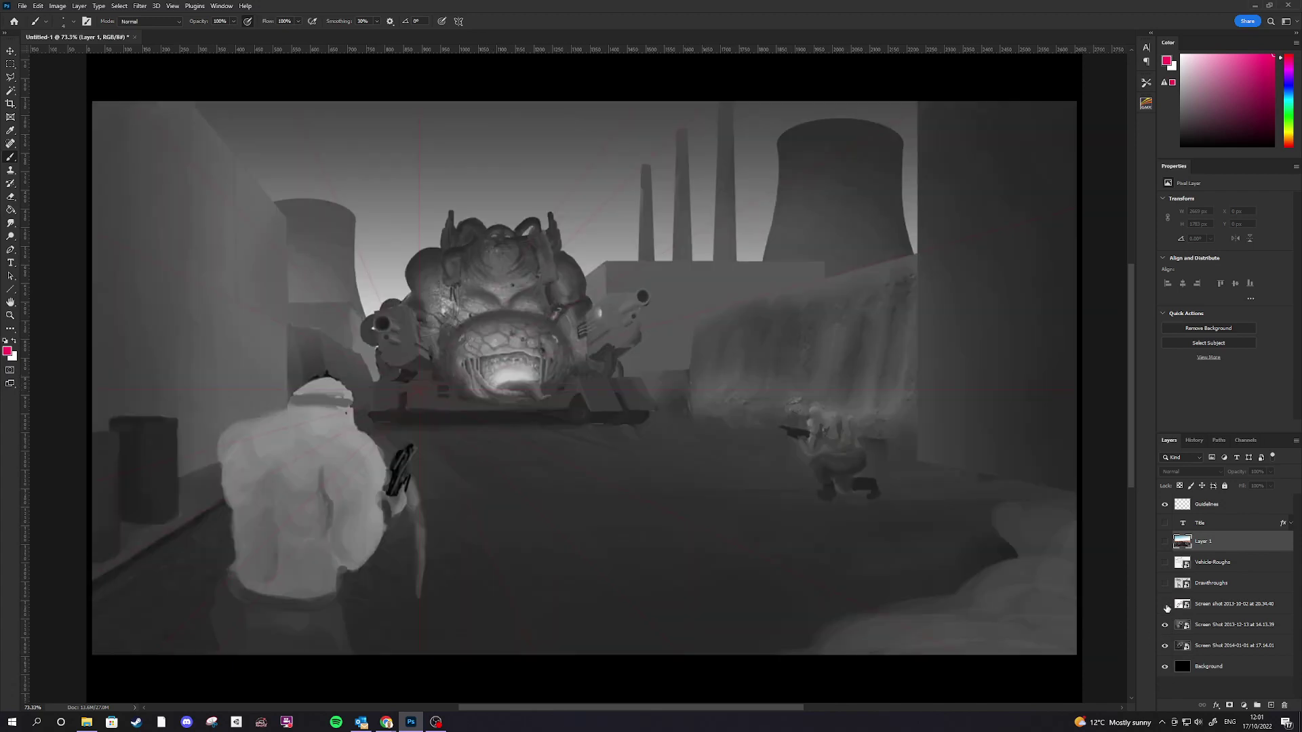
pyautogui.click(1165, 625)
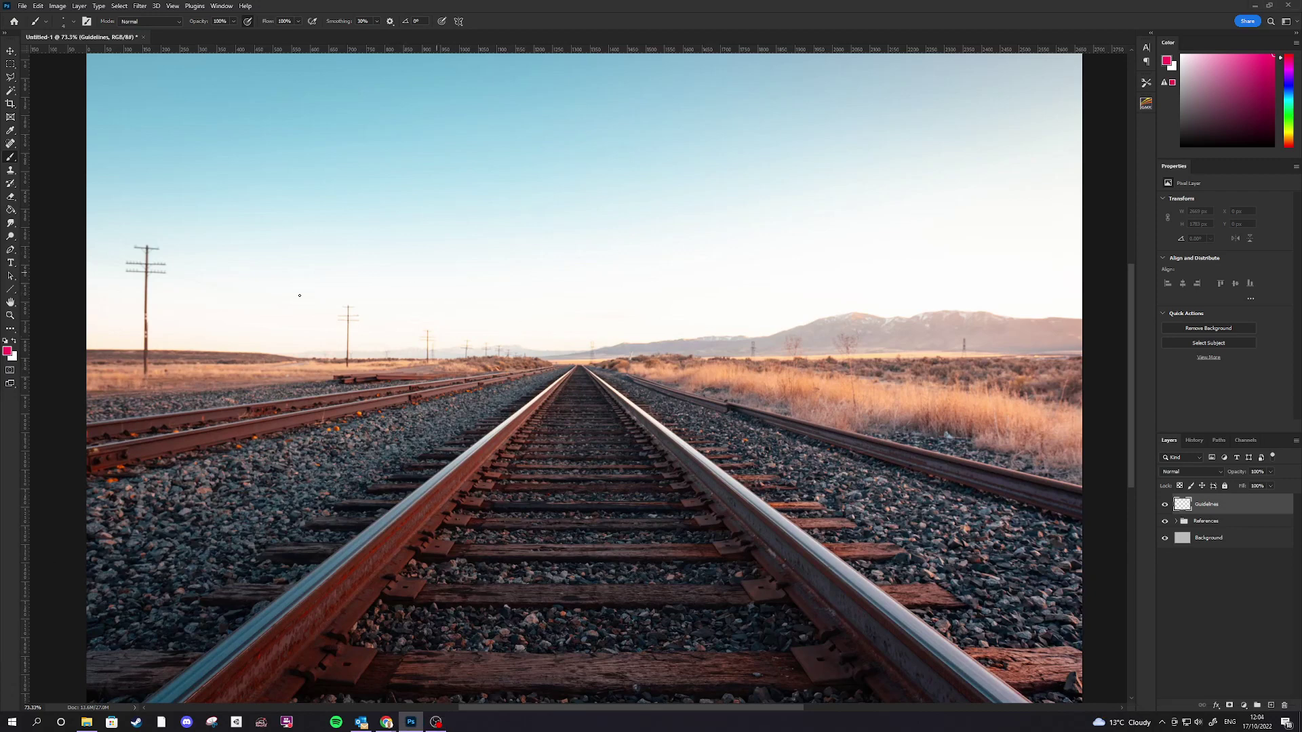
# Try diagonal, near-horizontal and vertical brush strokes across the sky on the Guidelines layer, undoing each one
pyautogui.moveTo(271, 353)
pyautogui.mouseDown()
pyautogui.moveTo(360, 346)
pyautogui.moveTo(493, 254)
pyautogui.moveTo(633, 306)
pyautogui.moveTo(759, 390)
pyautogui.moveTo(721, 308)
pyautogui.moveTo(722, 64)
pyautogui.moveTo(636, 101)
pyautogui.moveTo(659, 76)
pyautogui.mouseUp()
pyautogui.hotkey('ctrl', 'z')
pyautogui.moveTo(255, 268)
pyautogui.mouseDown()
pyautogui.moveTo(946, 269)
pyautogui.moveTo(981, 297)
pyautogui.mouseUp()
pyautogui.hotkey('ctrl', 'z')
pyautogui.moveTo(541, 290); pyautogui.dragTo(541, 100)
pyautogui.hotkey('ctrl', 'z')
# Try a zigzag of connected straight brush segments across the sky on the Guidelines layer
pyautogui.click(348, 217)
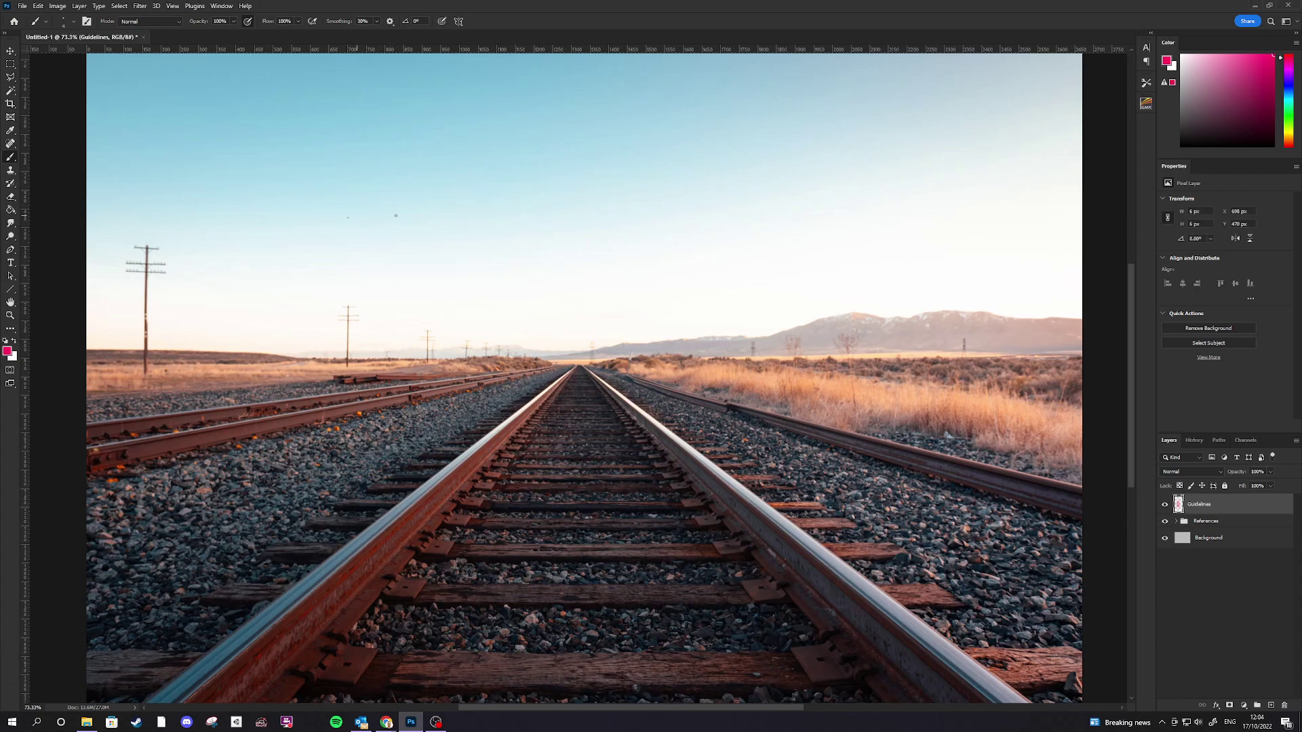
pyautogui.keyDown('shift'); pyautogui.click(678, 113); pyautogui.keyUp('shift')
pyautogui.keyDown('shift'); pyautogui.click(598, 278); pyautogui.keyUp('shift')
pyautogui.keyDown('shift'); pyautogui.click(461, 273); pyautogui.keyUp('shift')
pyautogui.keyDown('shift'); pyautogui.click(510, 407); pyautogui.keyUp('shift')
pyautogui.keyDown('shift'); pyautogui.click(737, 334); pyautogui.keyUp('shift')
pyautogui.keyDown('shift'); pyautogui.click(754, 158); pyautogui.keyUp('shift')
pyautogui.keyDown('shift'); pyautogui.click(994, 95); pyautogui.keyUp('shift')
pyautogui.keyDown('shift'); pyautogui.click(972, 238); pyautogui.keyUp('shift')
# Activate the Line tool and set its drawing mode to Pixels
pyautogui.press('u')
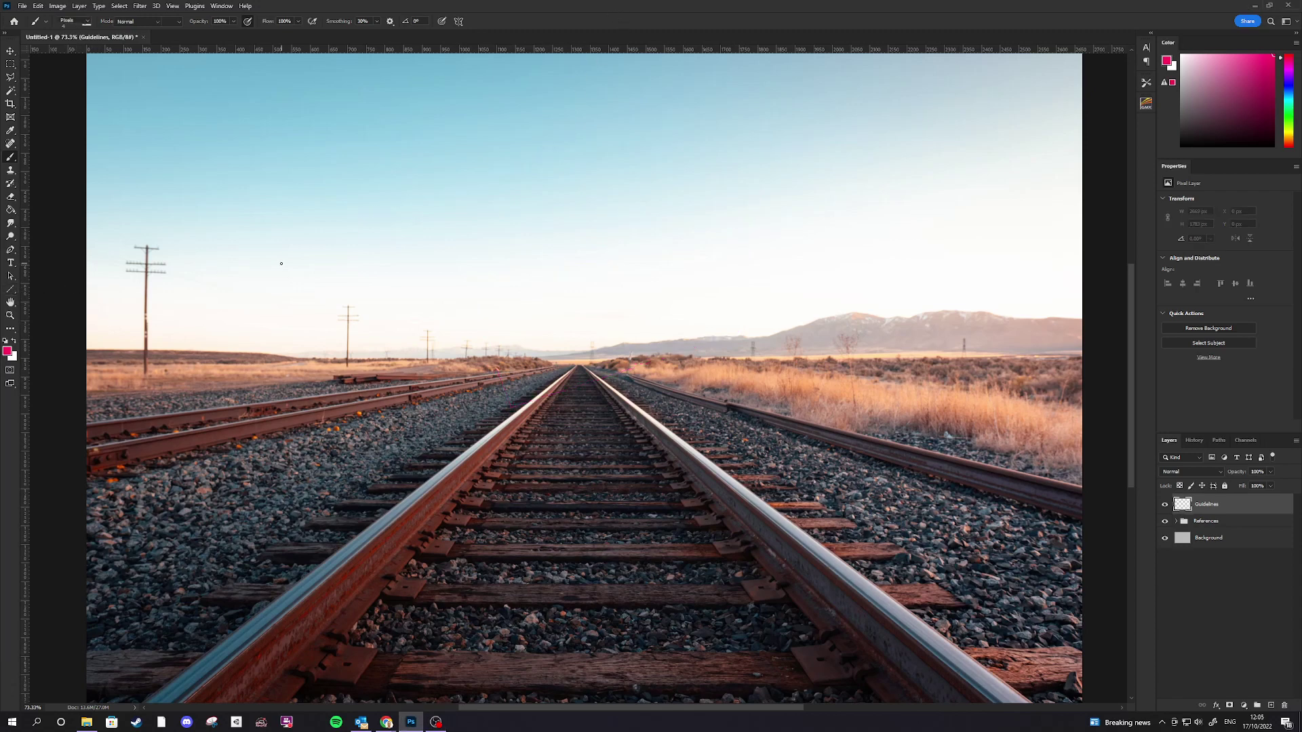
pyautogui.rightClick(13, 290)
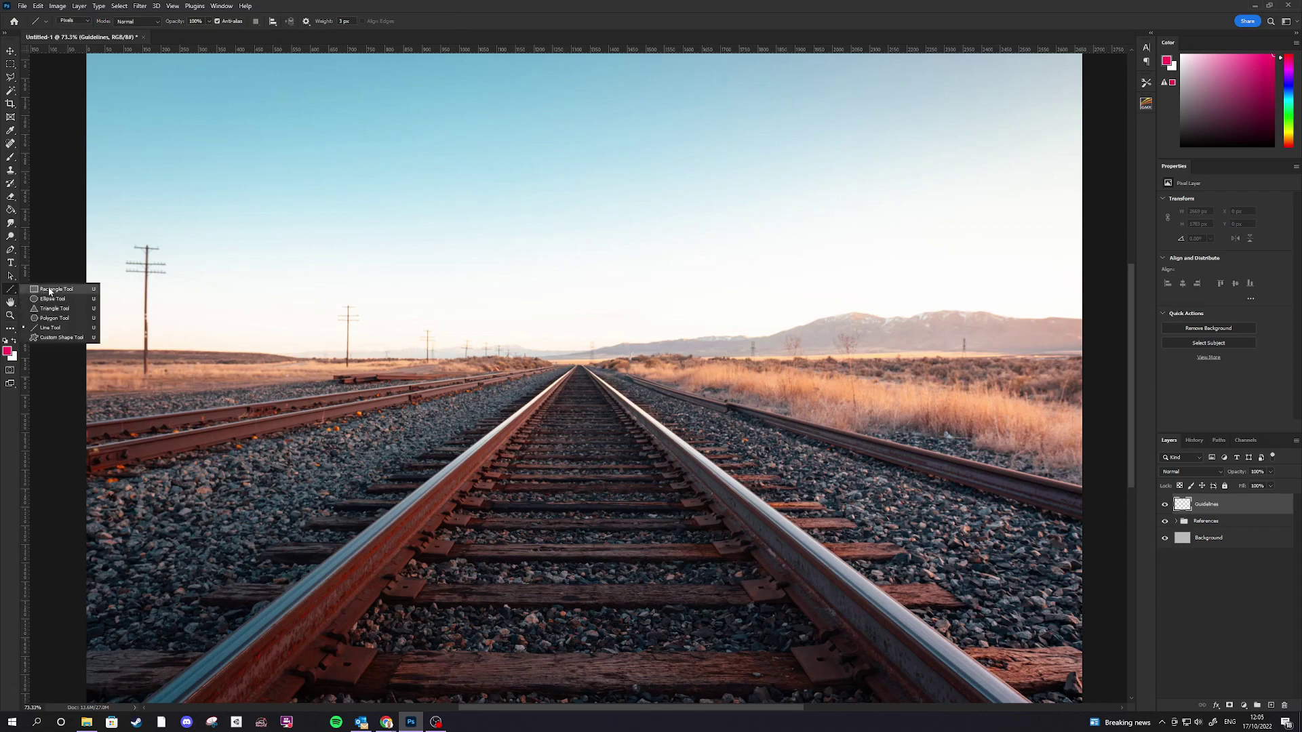
pyautogui.click(68, 329)
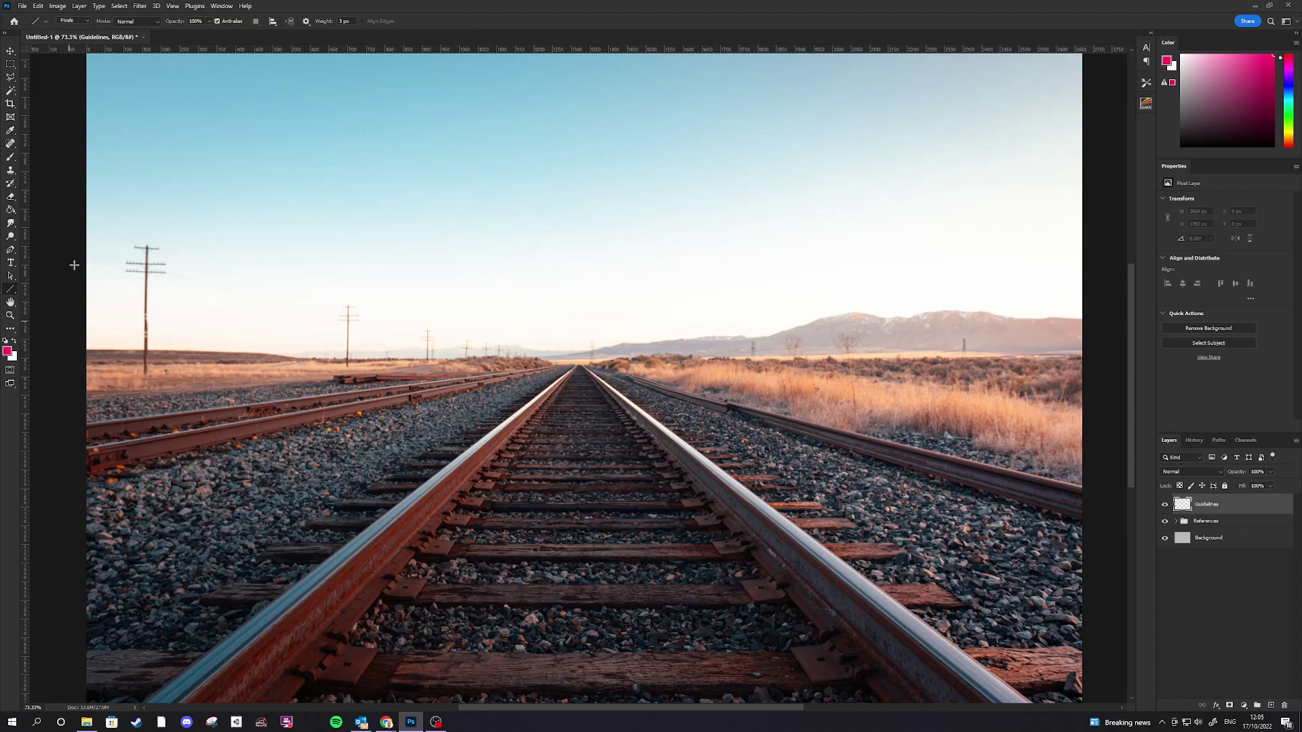
pyautogui.click(81, 22)
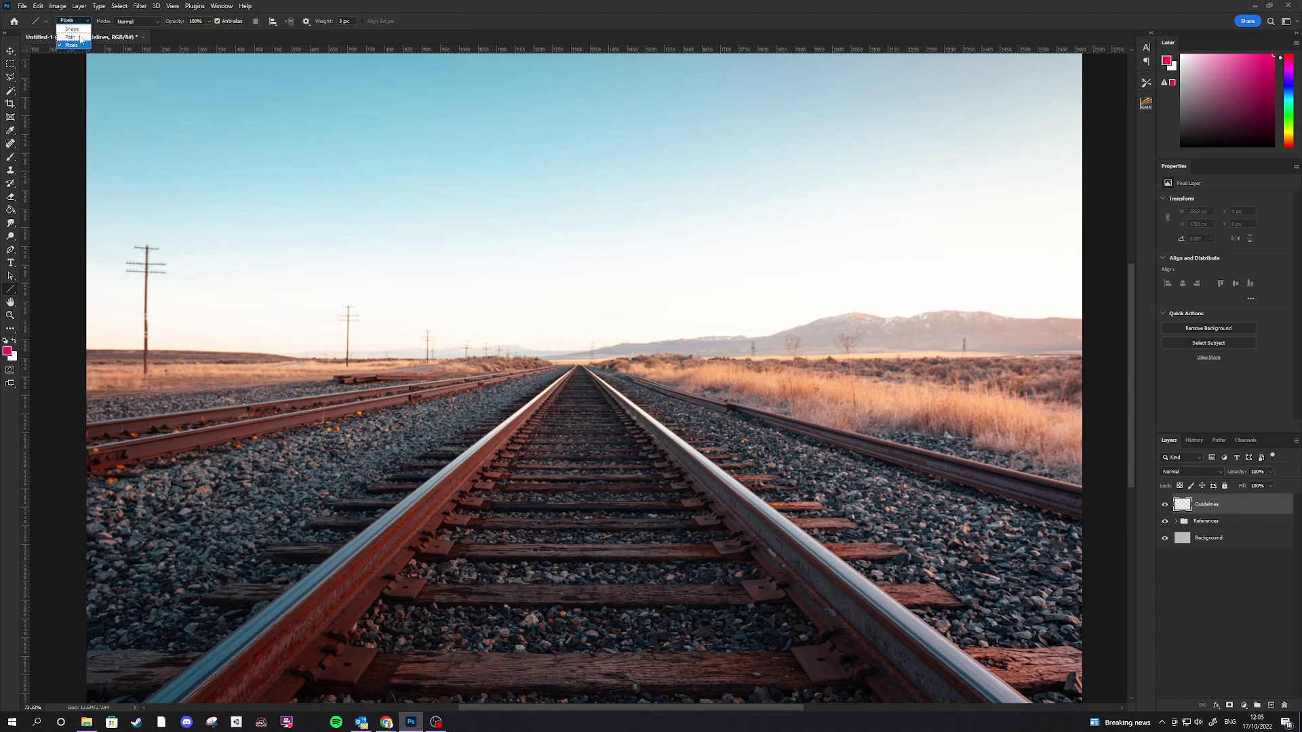
pyautogui.click(72, 45)
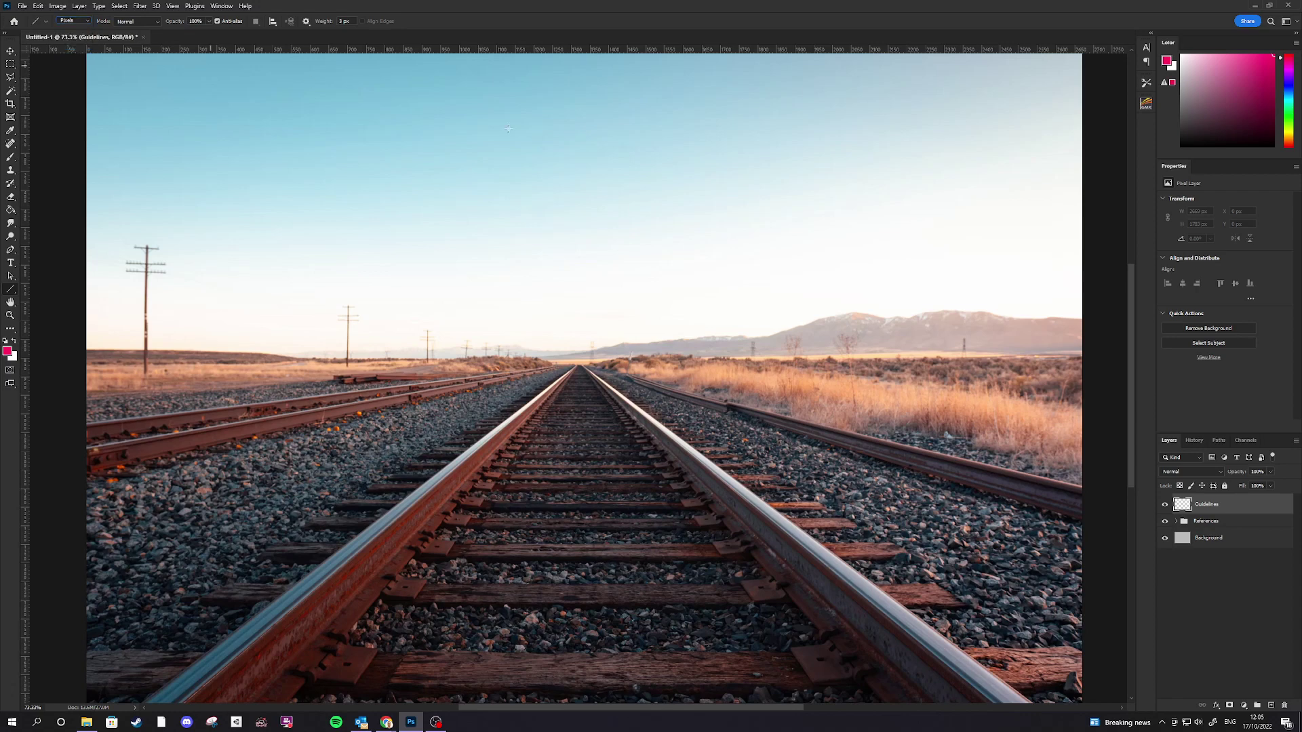
# Try several diagonal, horizontal and vertical test lines over the sky with the Line tool, including one at 6 px weight
pyautogui.moveTo(413, 303)
pyautogui.mouseDown()
pyautogui.moveTo(589, 150)
pyautogui.moveTo(788, 304)
pyautogui.mouseUp()
pyautogui.moveTo(817, 113); pyautogui.dragTo(479, 383)
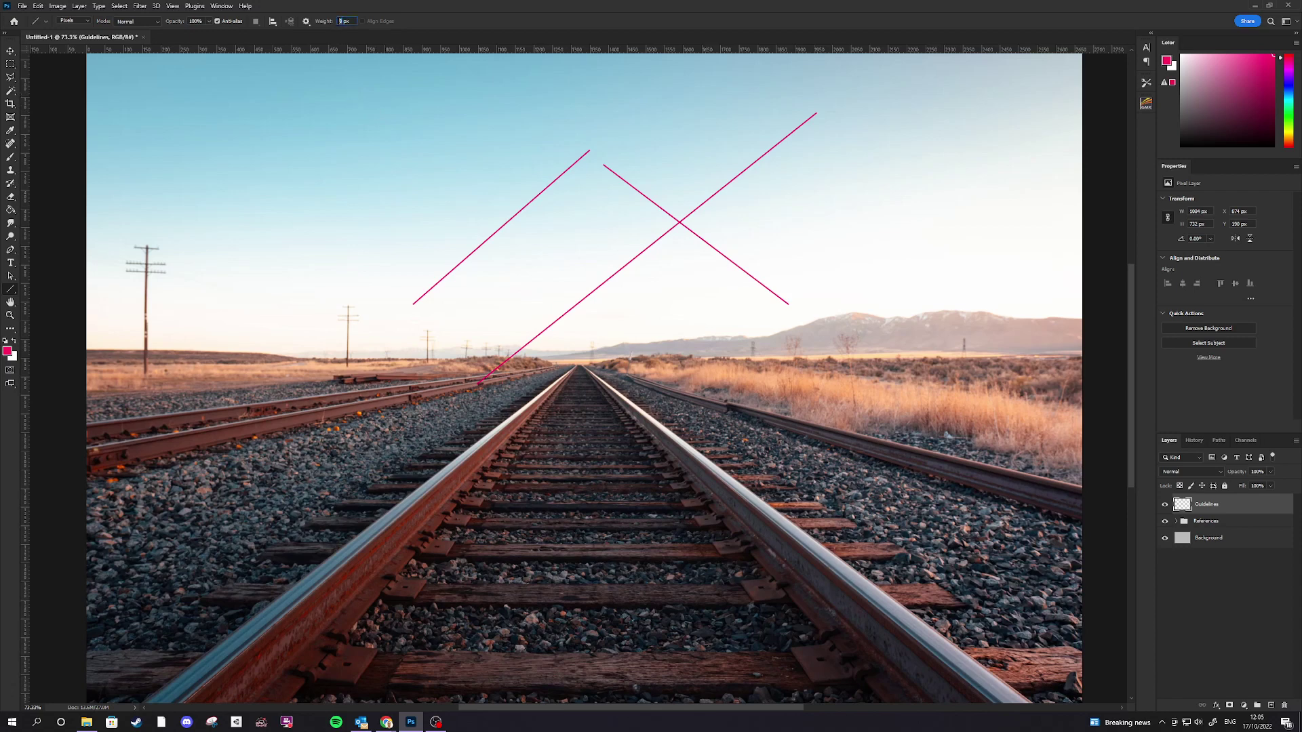
pyautogui.moveTo(293, 150)
pyautogui.mouseDown()
pyautogui.moveTo(726, 181)
pyautogui.moveTo(892, 243)
pyautogui.mouseUp()
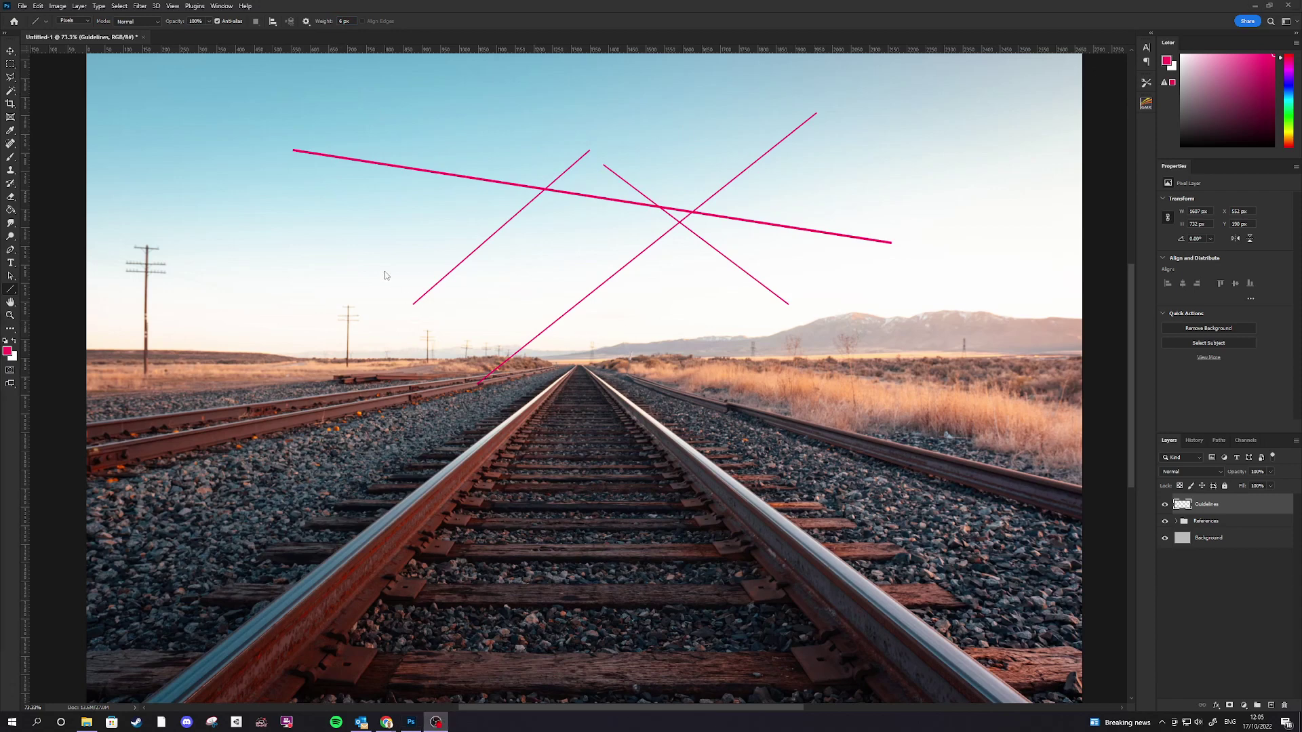
pyautogui.moveTo(400, 256)
pyautogui.mouseDown()
pyautogui.moveTo(962, 255)
pyautogui.moveTo(632, 256)
pyautogui.moveTo(833, 256)
pyautogui.mouseUp()
pyautogui.moveTo(864, 367); pyautogui.dragTo(865, 135)
pyautogui.moveTo(555, 458); pyautogui.dragTo(920, 95)
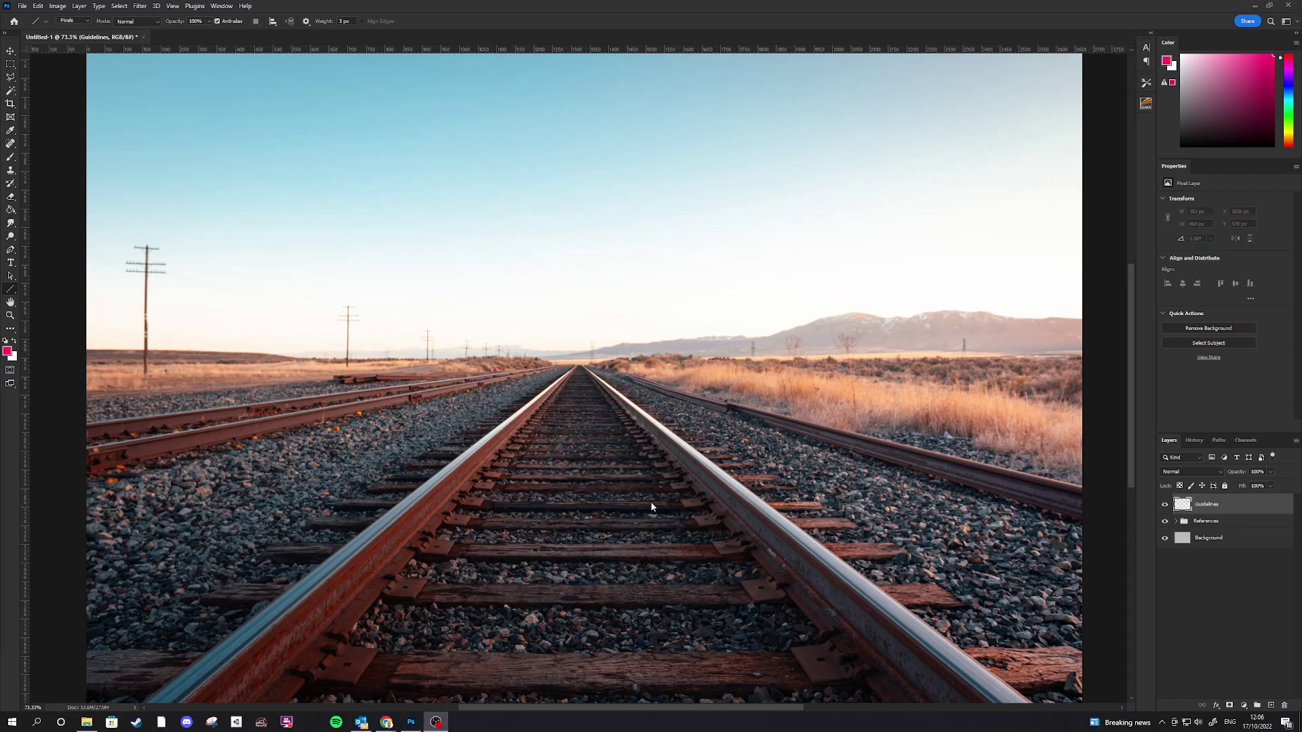
# Draw a 3 px pink line along the main track's left rail up to the point where the rails converge
pyautogui.click(318, 657)
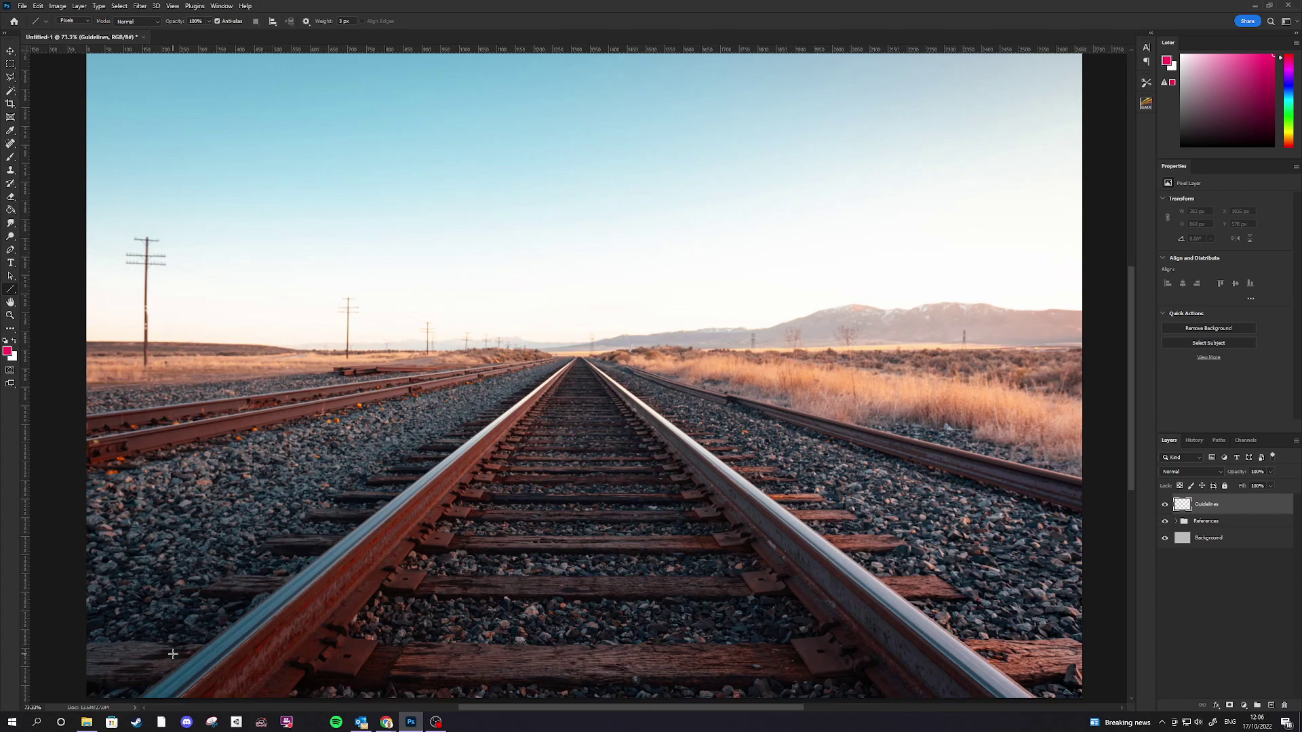
pyautogui.moveTo(148, 702); pyautogui.dragTo(580, 362)
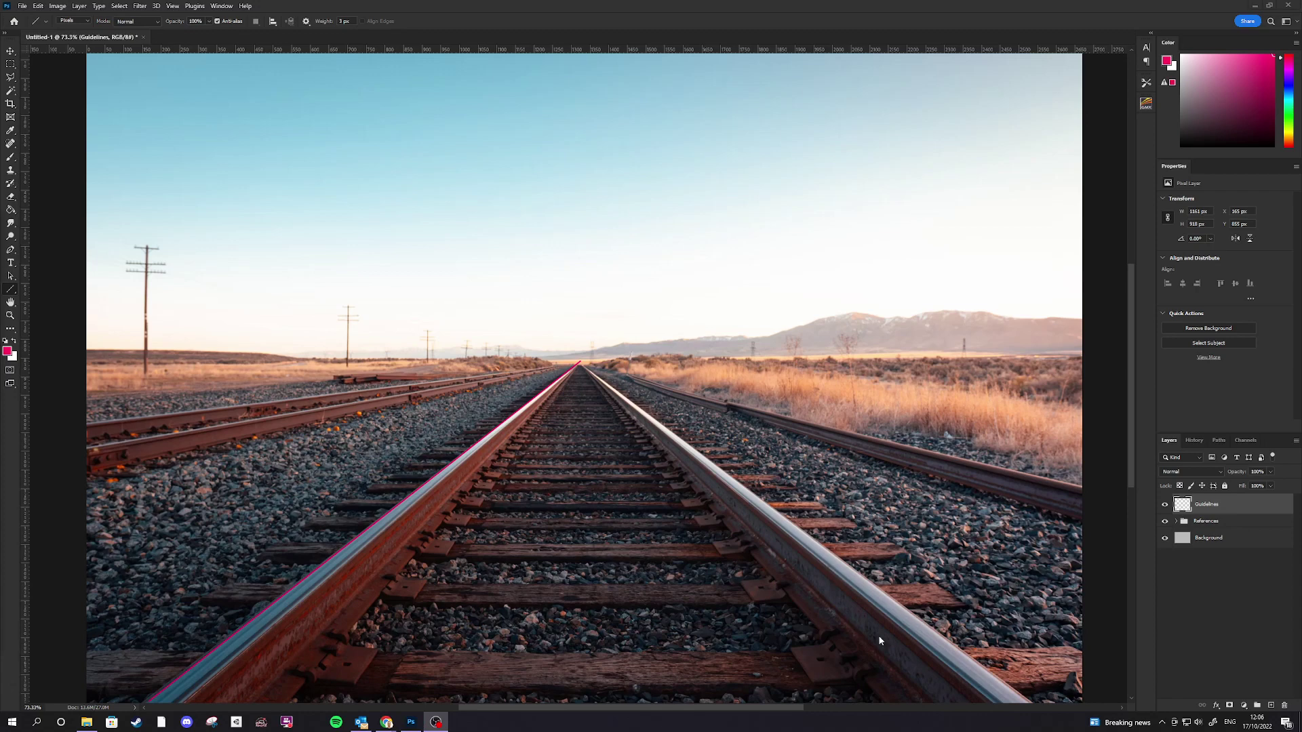
# Try horizontal lines across the main track, one near the viewer and one farther back, and undo both
pyautogui.moveTo(236, 639); pyautogui.dragTo(930, 639)
pyautogui.moveTo(499, 426); pyautogui.dragTo(662, 426)
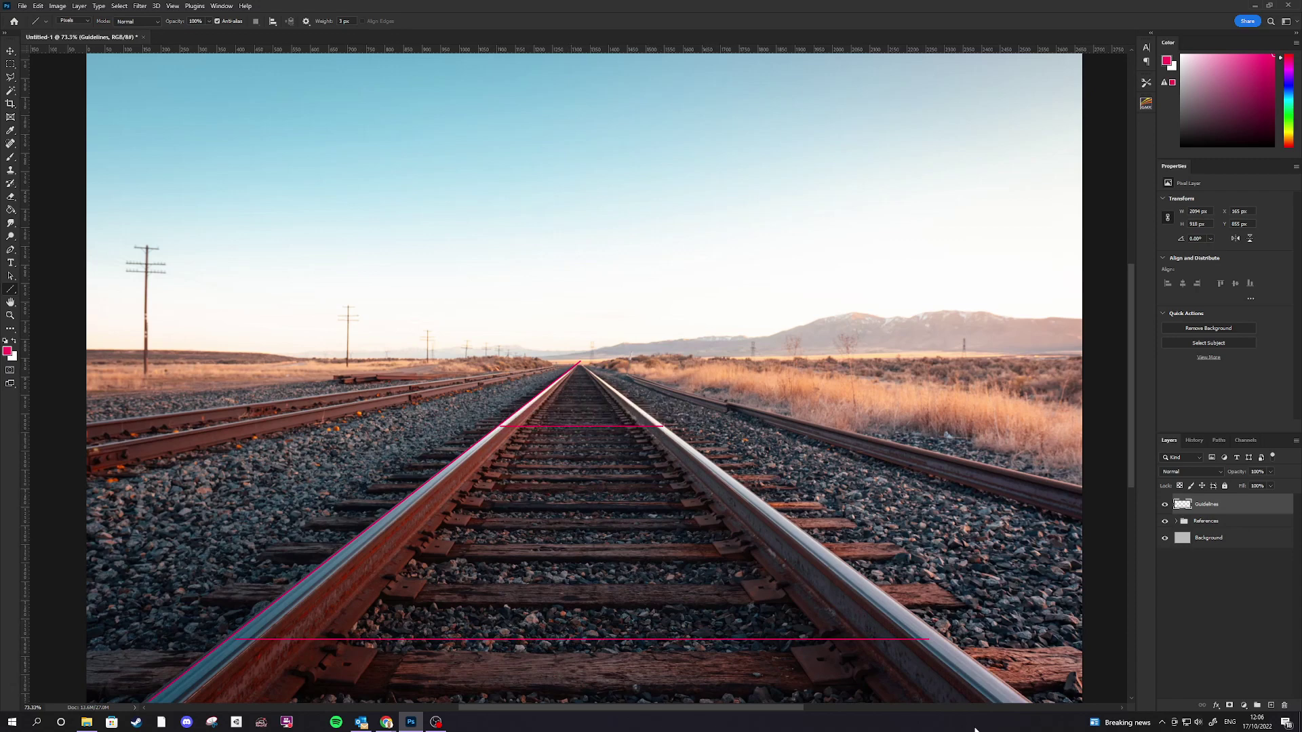
pyautogui.hotkey('ctrl', 'z')
pyautogui.hotkey('ctrl', 'z')
# Draw a 3 px pink line along the main track's right rail up to the convergence point
pyautogui.hscroll(5, 1032, 702)
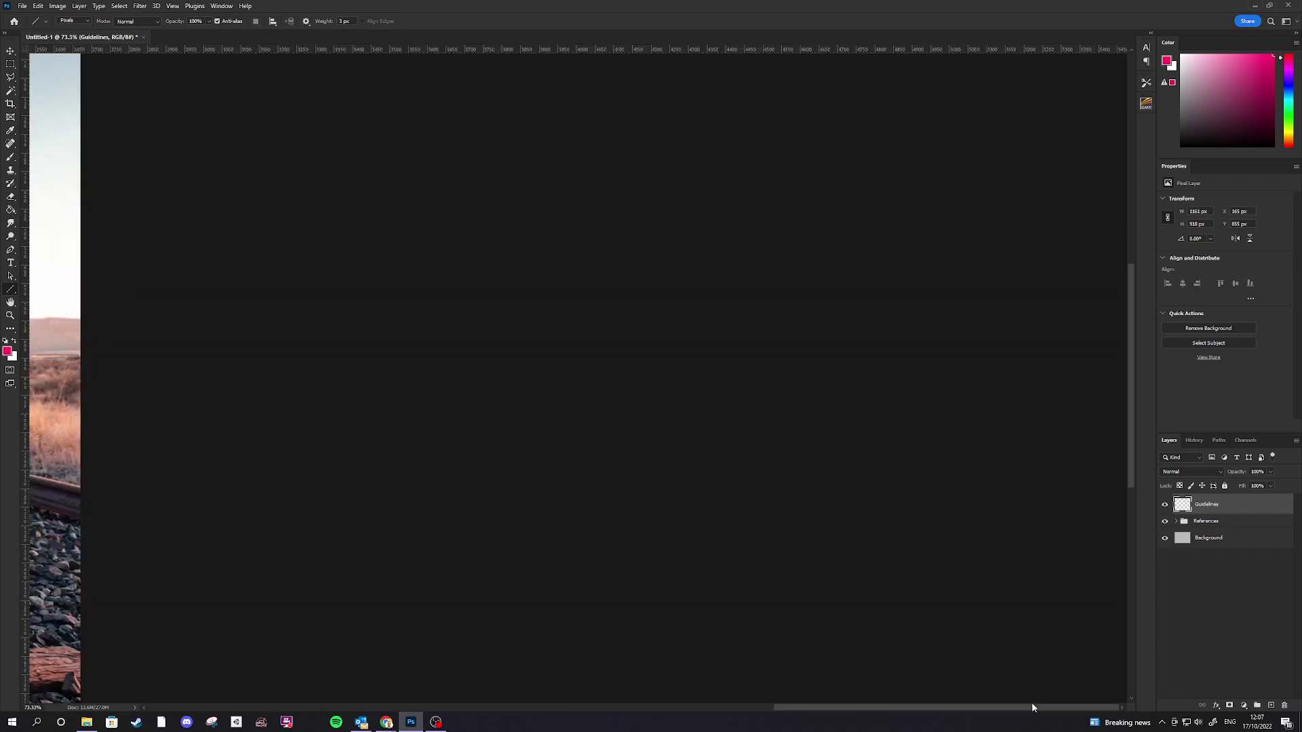
pyautogui.hscroll(-5, 872, 625)
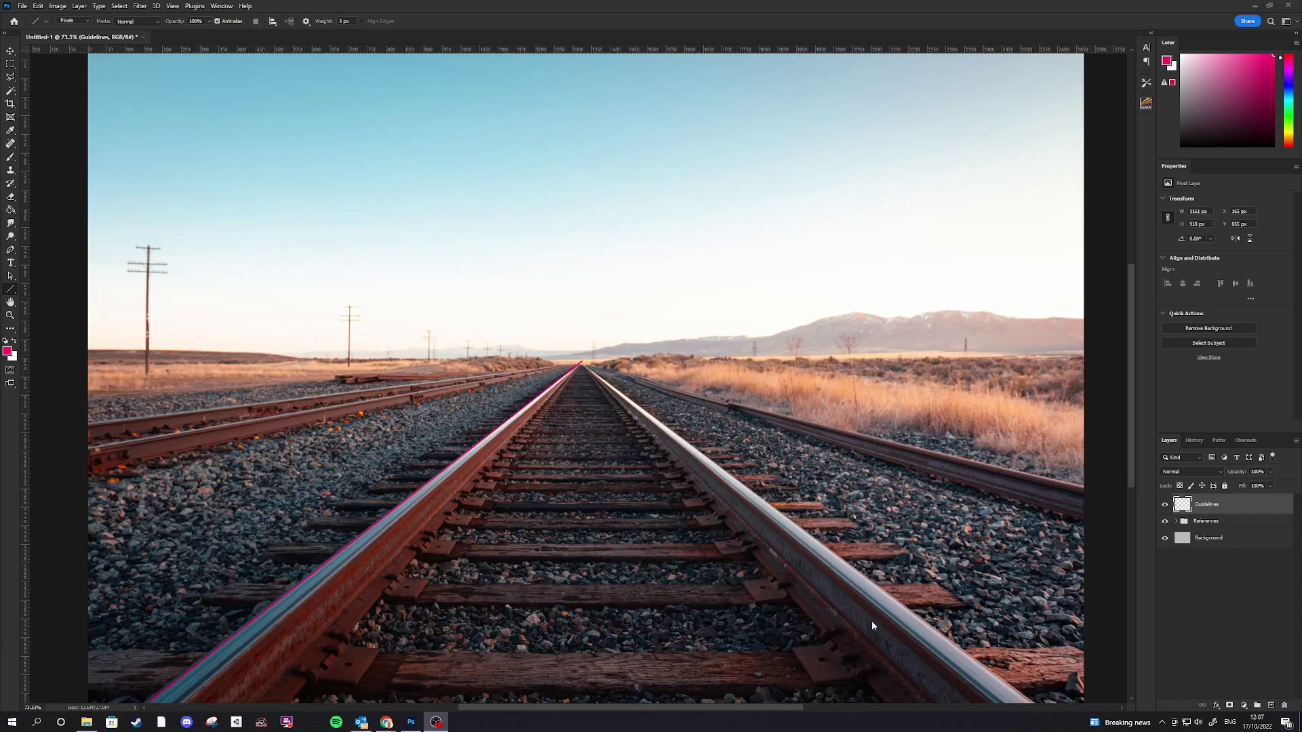
pyautogui.moveTo(1030, 698); pyautogui.dragTo(580, 363)
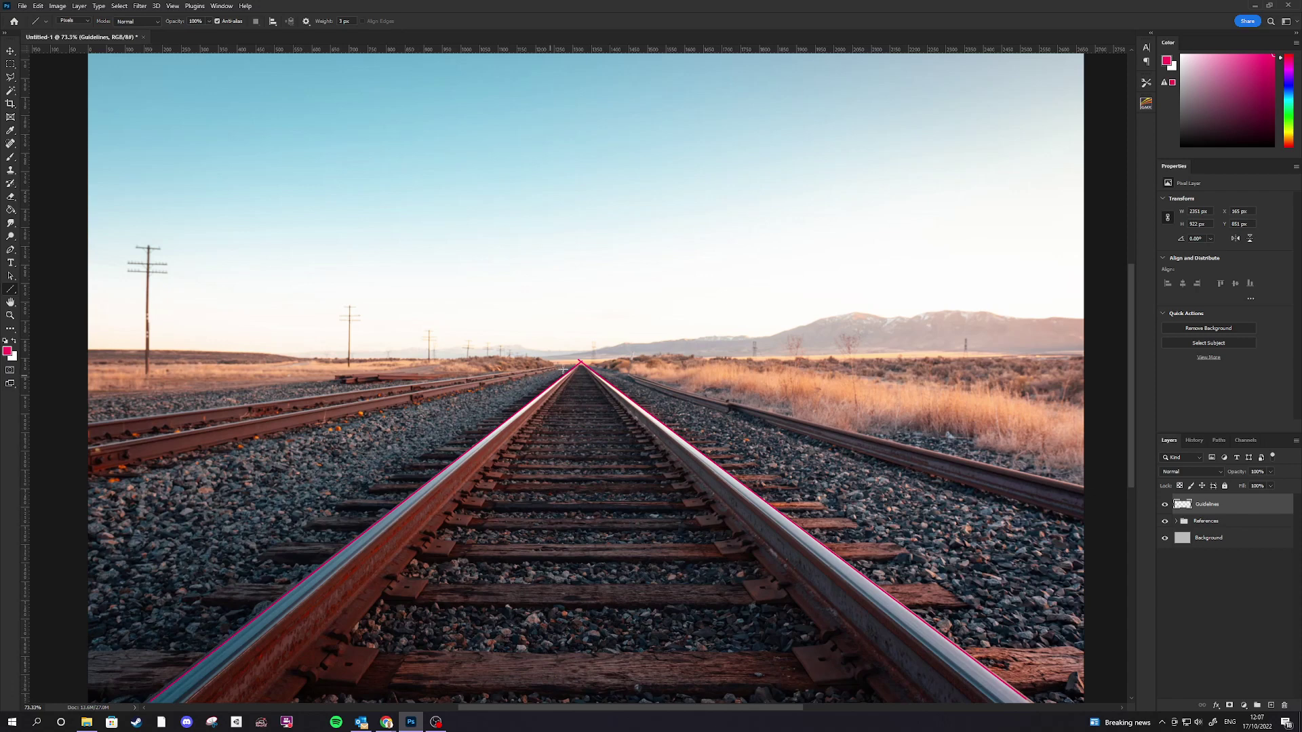
# Draw straight guidelines with the Brush tool along the left and right side tracks, all meeting at the convergence point
pyautogui.press('b')
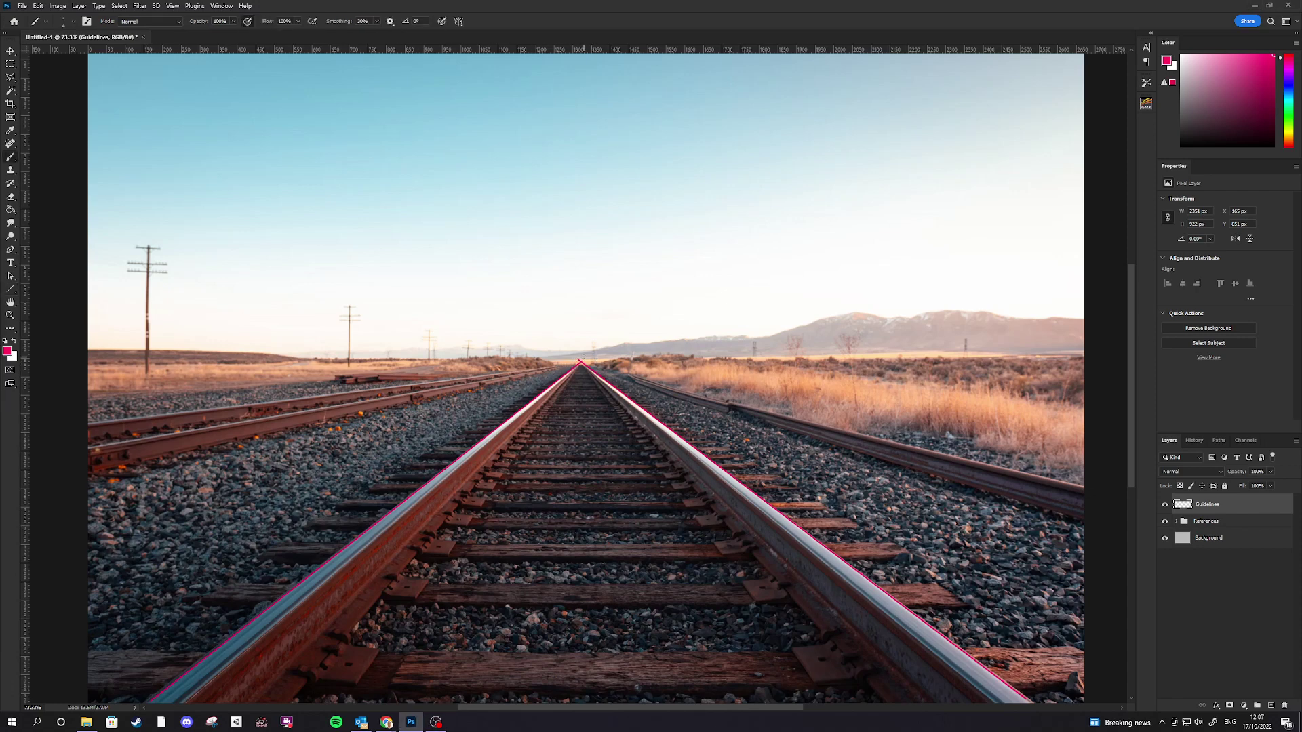
pyautogui.hotkey('ctrl', 'z')
pyautogui.click(89, 447)
pyautogui.keyDown('shift'); pyautogui.click(580, 362); pyautogui.keyUp('shift')
pyautogui.hotkey('ctrl', 'z')
pyautogui.keyDown('shift'); pyautogui.click(580, 362); pyautogui.keyUp('shift')
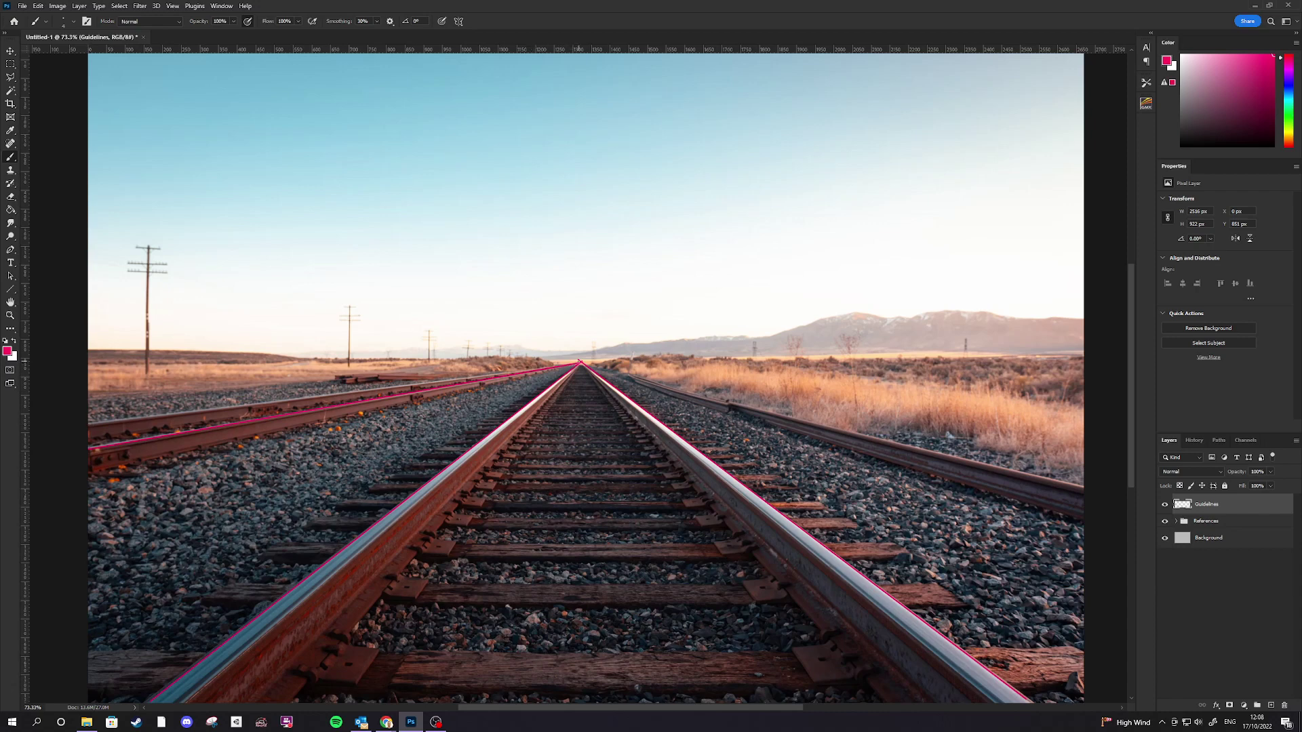
pyautogui.keyDown('shift'); pyautogui.click(580, 362); pyautogui.keyUp('shift')
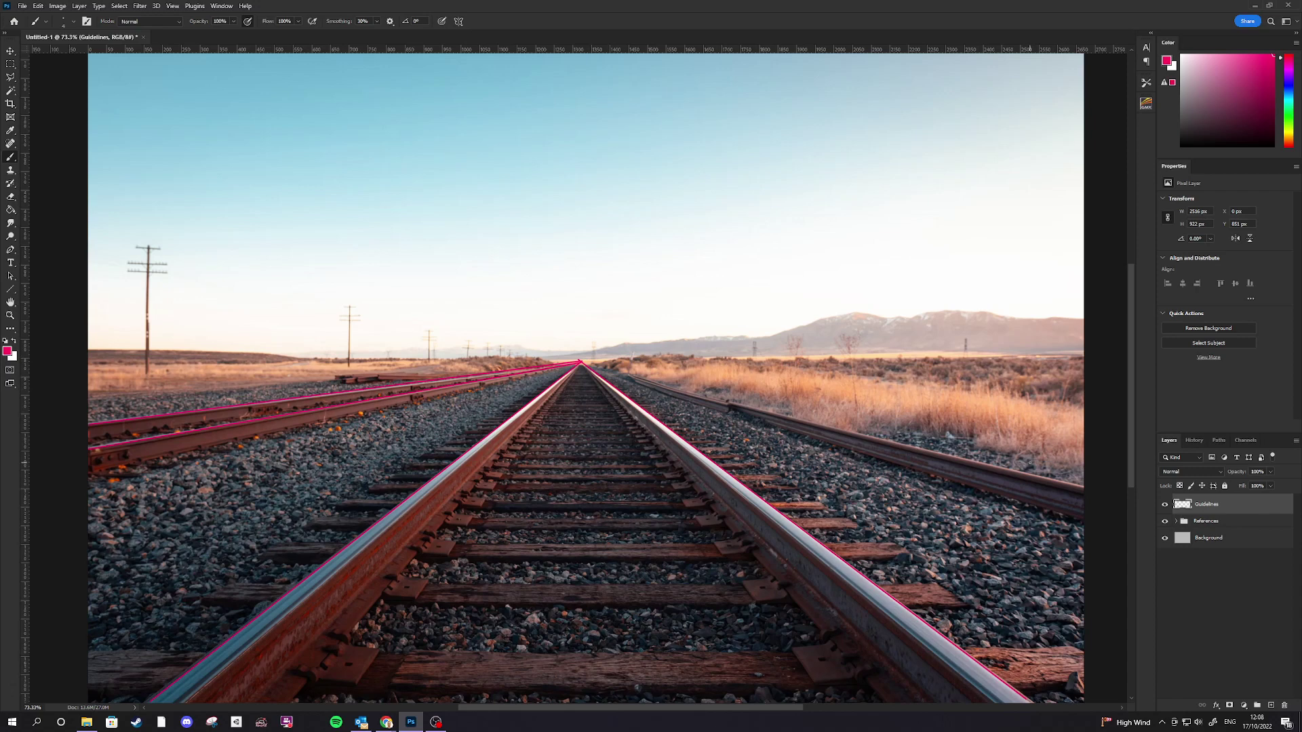
pyautogui.keyDown('shift'); pyautogui.click(1083, 487); pyautogui.keyUp('shift')
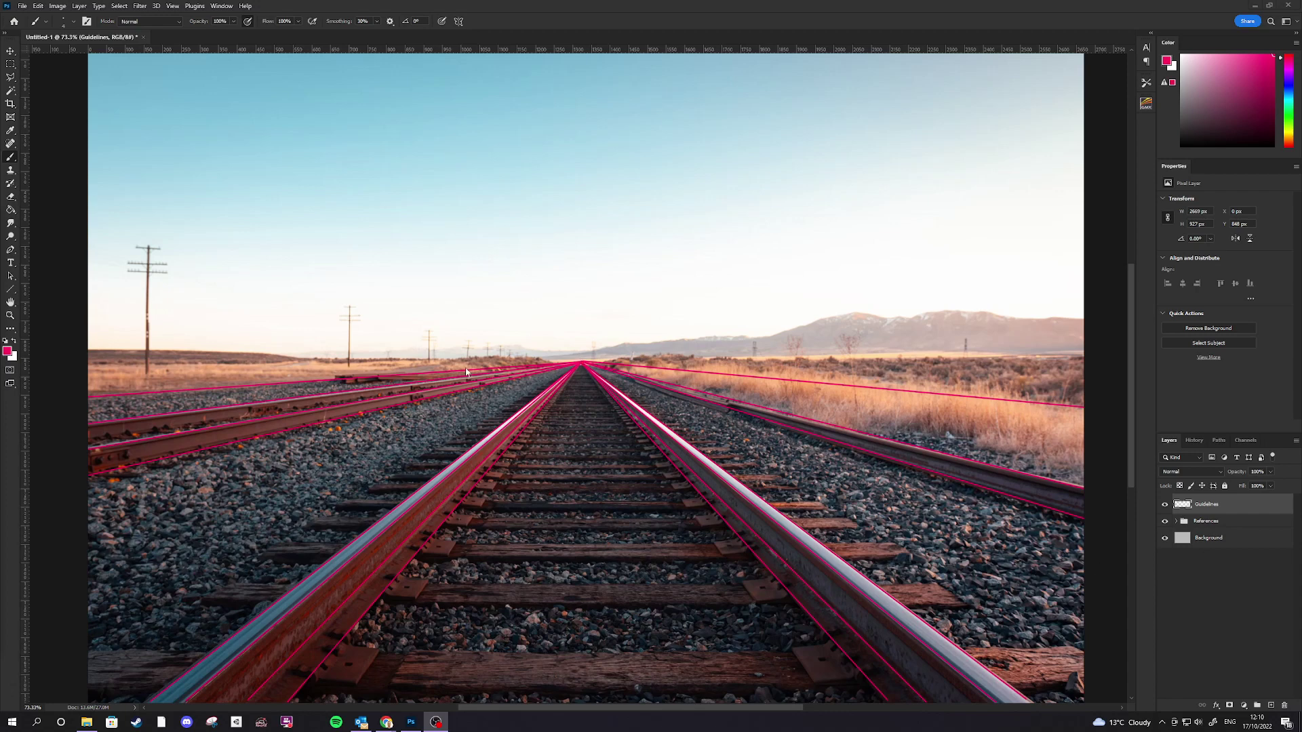
# Label the vanishing point "VP" in pink and draw a turquoise horizon line through it across the photo on the Horizon Line layer
pyautogui.click(581, 363)
pyautogui.moveTo(574, 328); pyautogui.dragTo(575, 329)
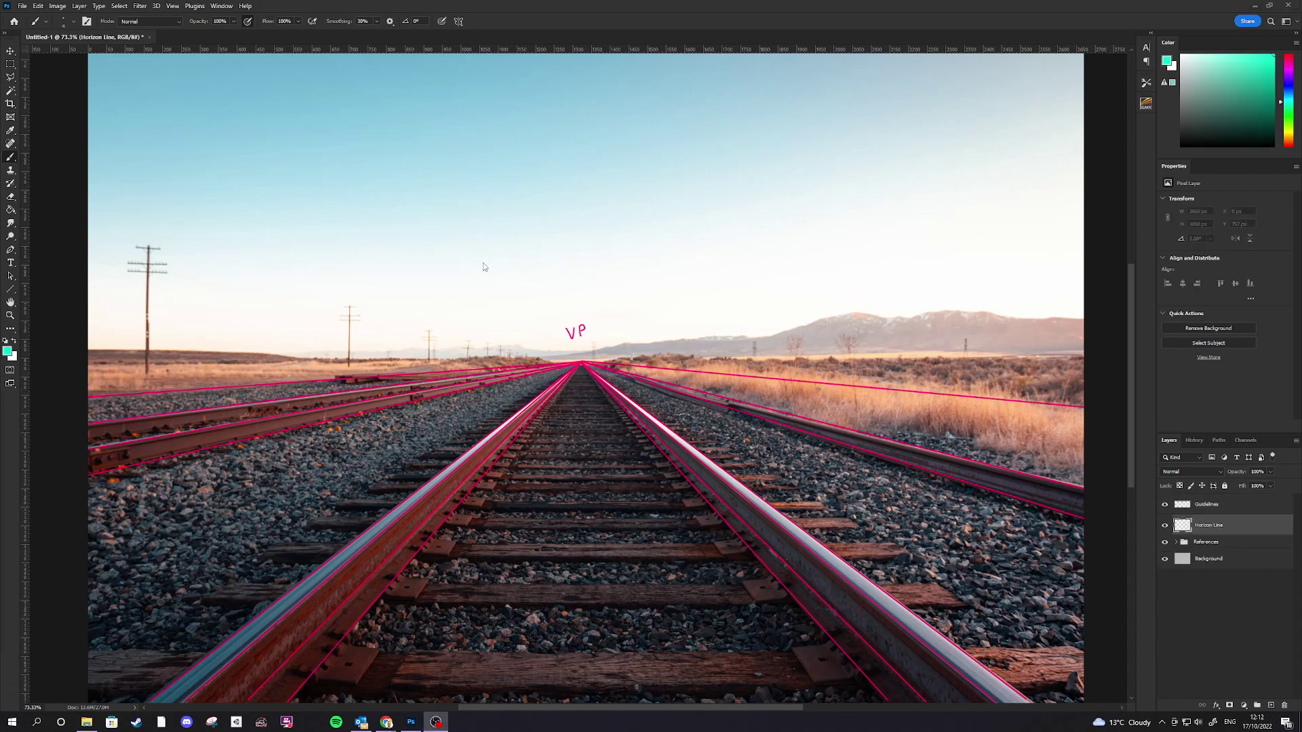
pyautogui.click(564, 11)
pyautogui.moveTo(549, 361); pyautogui.dragTo(77, 373)
pyautogui.moveTo(583, 362)
pyautogui.mouseDown()
pyautogui.moveTo(717, 330)
pyautogui.moveTo(1063, 340)
pyautogui.moveTo(1085, 362)
pyautogui.mouseUp()
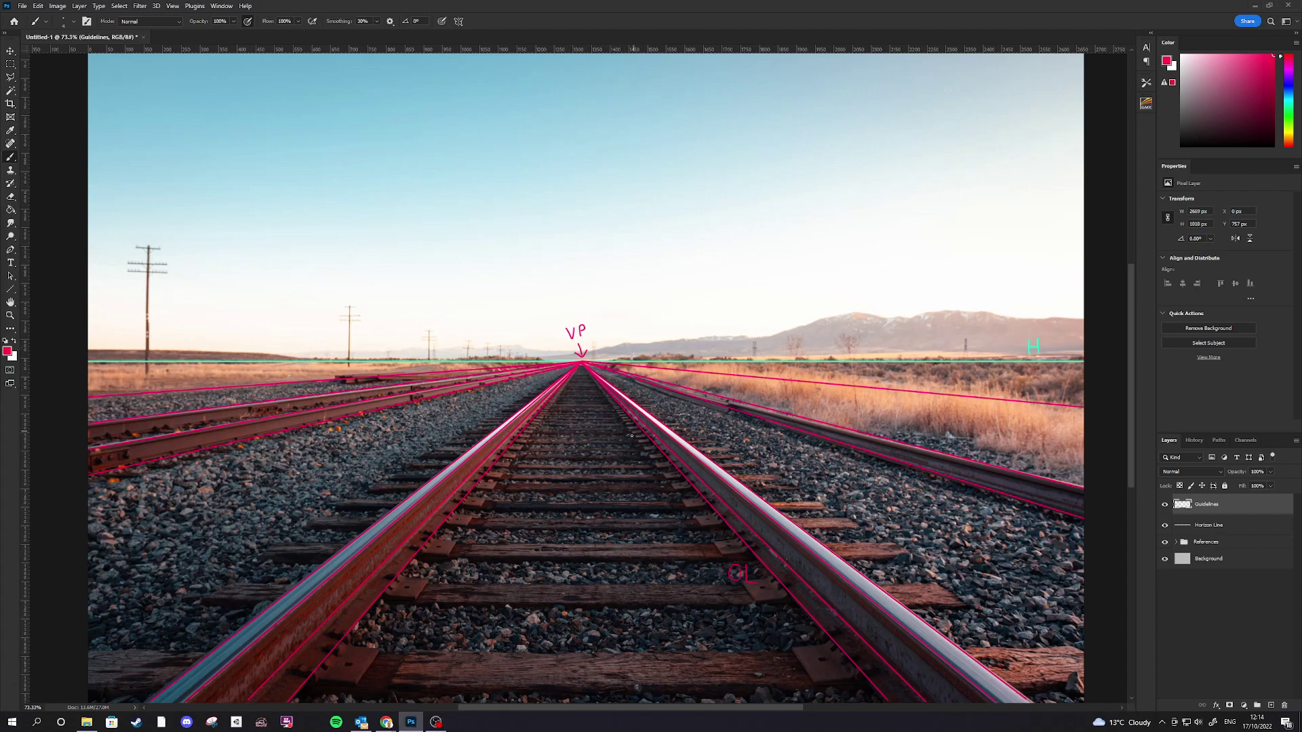
# Try pink marks beside the VP and H labels and along the horizon line, undoing each one
pyautogui.moveTo(591, 313)
pyautogui.mouseDown()
pyautogui.moveTo(559, 336)
pyautogui.moveTo(591, 380)
pyautogui.moveTo(600, 310)
pyautogui.mouseUp()
pyautogui.hotkey('ctrl', 'z')
pyautogui.moveTo(1042, 334)
pyautogui.mouseDown()
pyautogui.moveTo(992, 358)
pyautogui.moveTo(1065, 359)
pyautogui.moveTo(1050, 331)
pyautogui.mouseUp()
pyautogui.hotkey('ctrl', 'z')
pyautogui.moveTo(952, 362); pyautogui.dragTo(346, 363)
pyautogui.hotkey('ctrl', 'z')
# Hide the References group and draw horizontal lines at three depths between the inner converging guidelines on the Horizon Line layer
pyautogui.click(1223, 525)
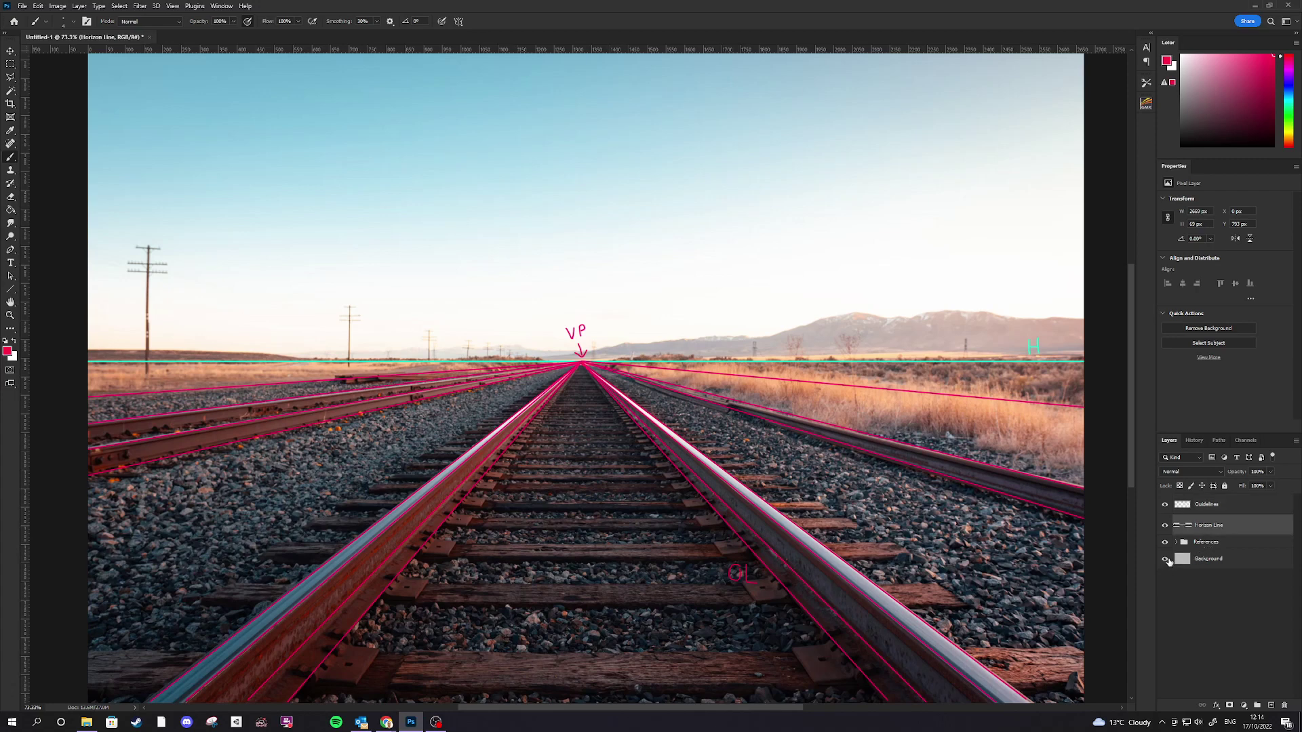
pyautogui.click(1165, 542)
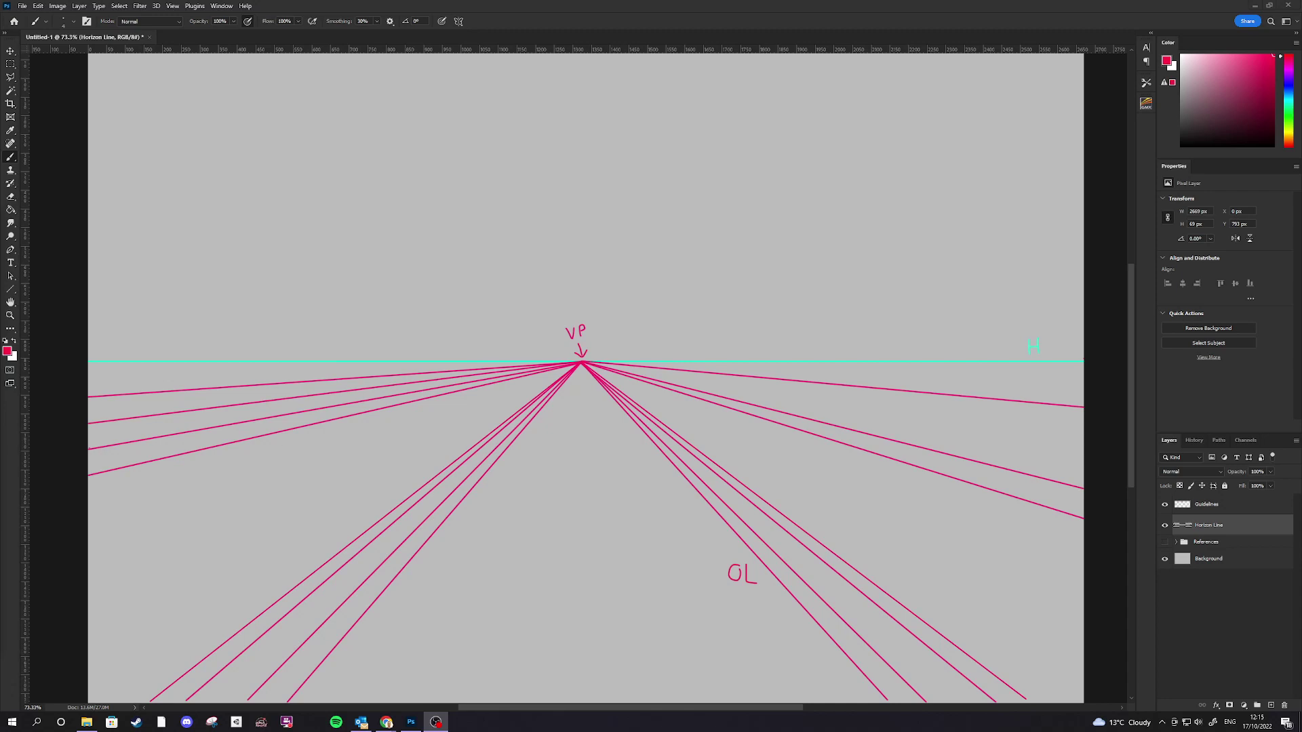
pyautogui.moveTo(336, 648); pyautogui.dragTo(734, 648)
pyautogui.moveTo(793, 682); pyautogui.dragTo(851, 682)
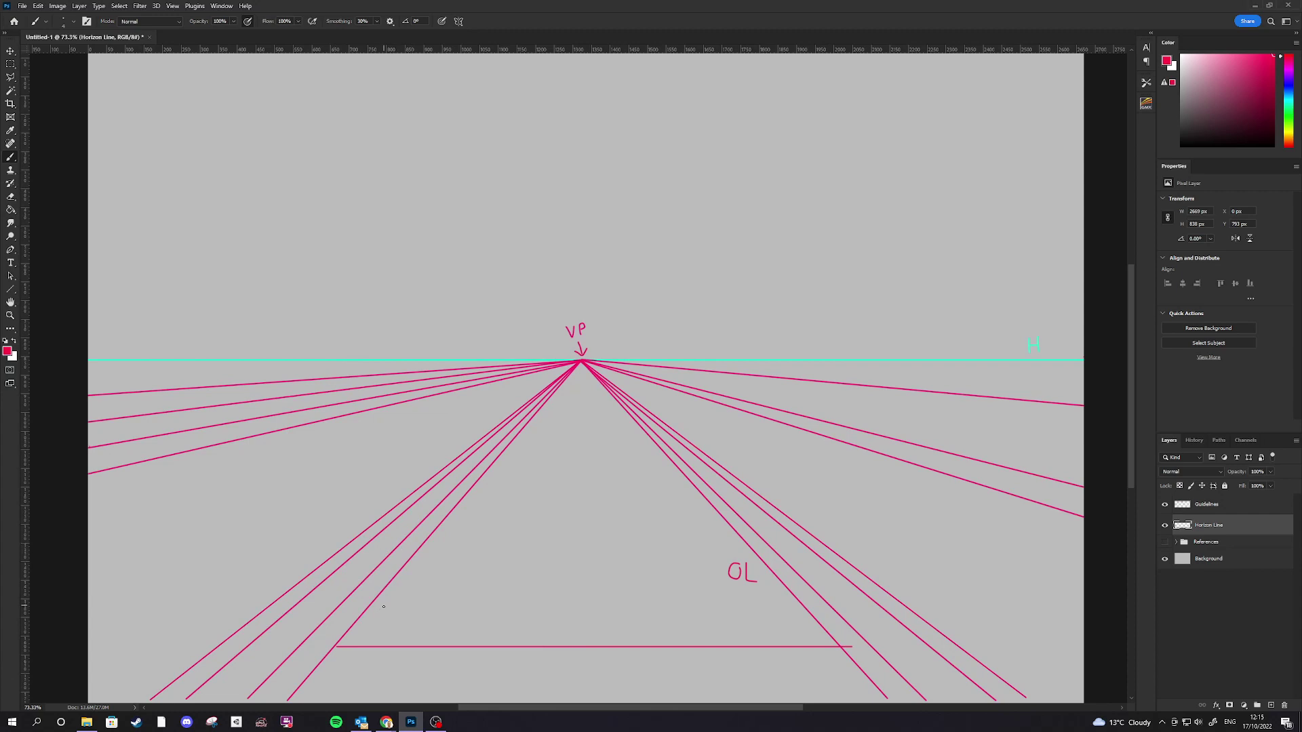
pyautogui.moveTo(370, 606); pyautogui.dragTo(806, 605)
pyautogui.moveTo(405, 566); pyautogui.dragTo(792, 566)
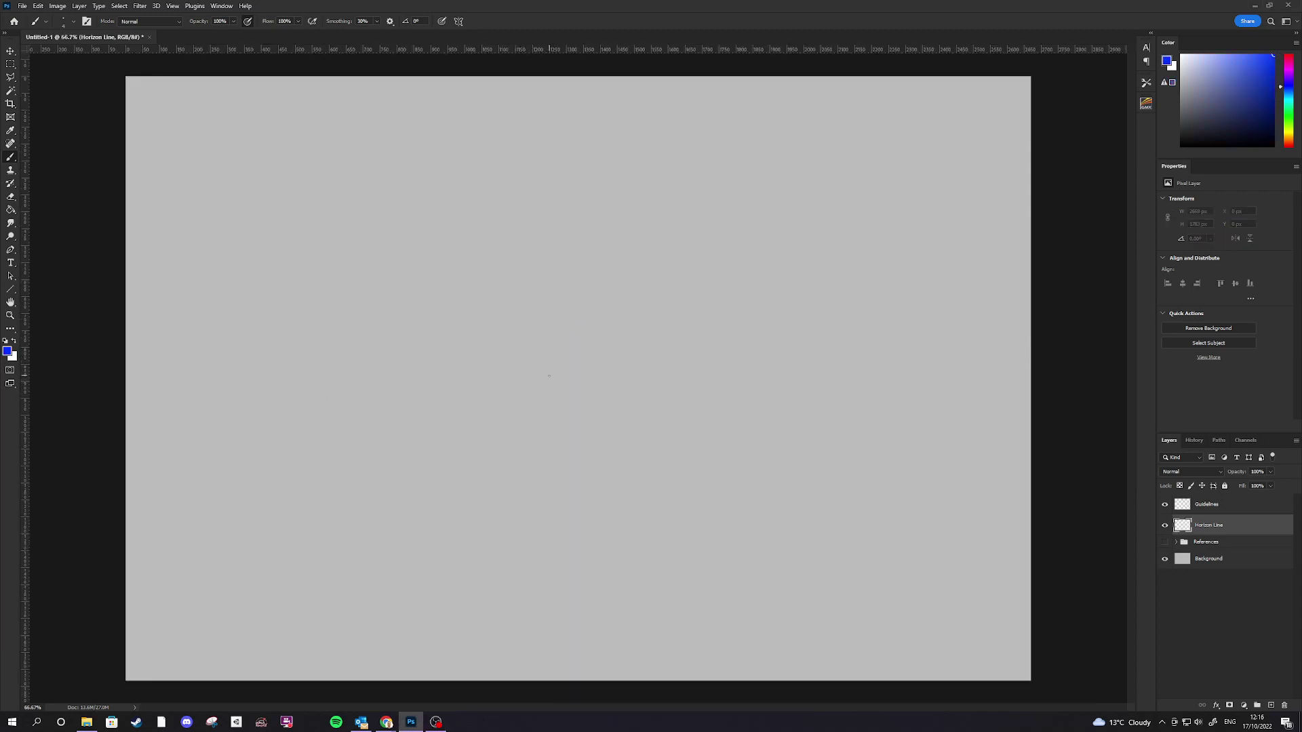
# Draw a blue horizon line across the blank canvas and mark a vanishing point on it with the Hard Round brush
pyautogui.moveTo(546, 371)
pyautogui.mouseDown()
pyautogui.moveTo(126, 372)
pyautogui.moveTo(429, 372)
pyautogui.moveTo(1099, 335)
pyautogui.mouseUp()
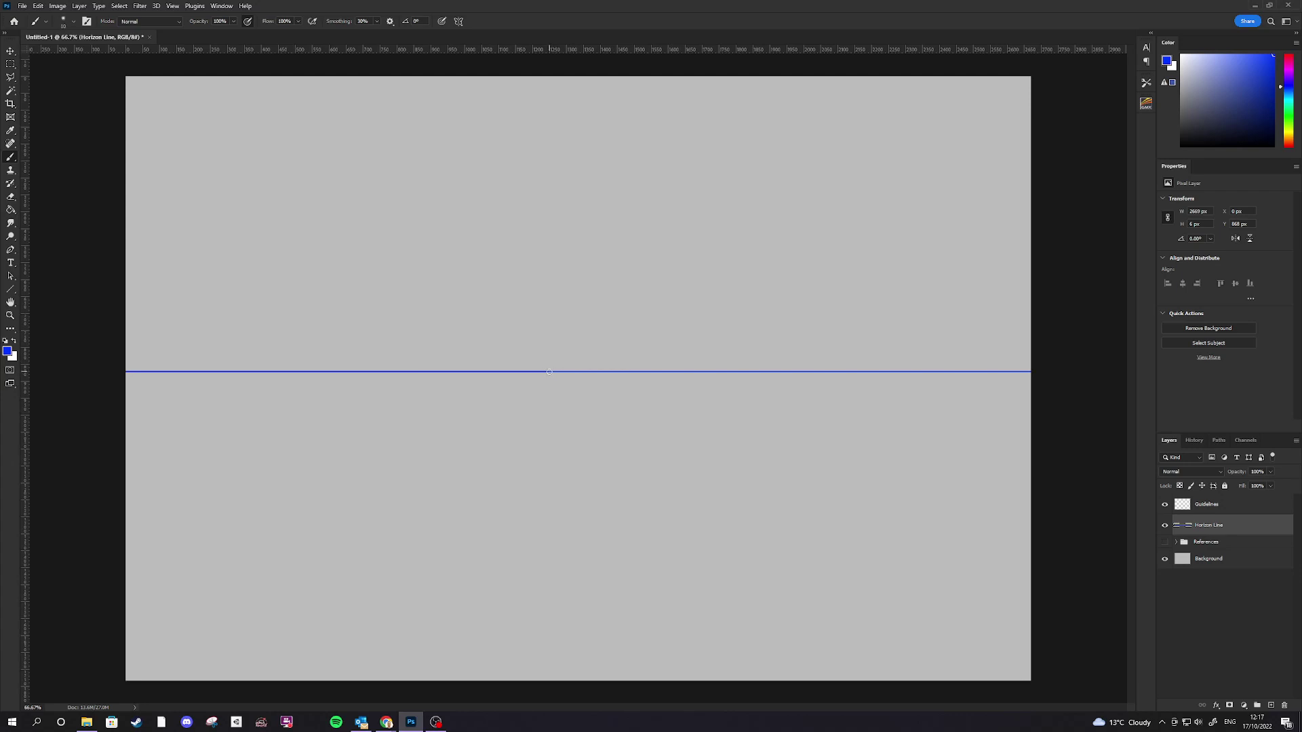
pyautogui.press(']')
pyautogui.rightClick(548, 371)
pyautogui.click(610, 497)
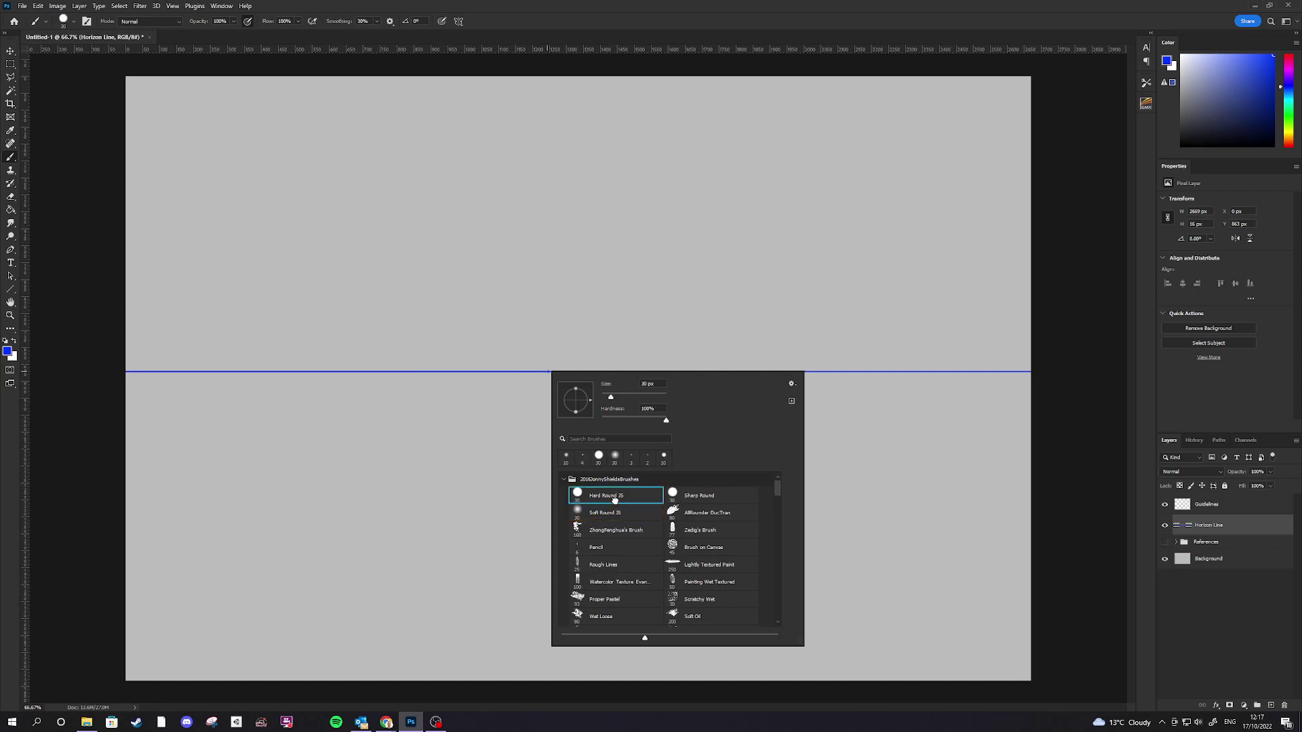
pyautogui.click(549, 372)
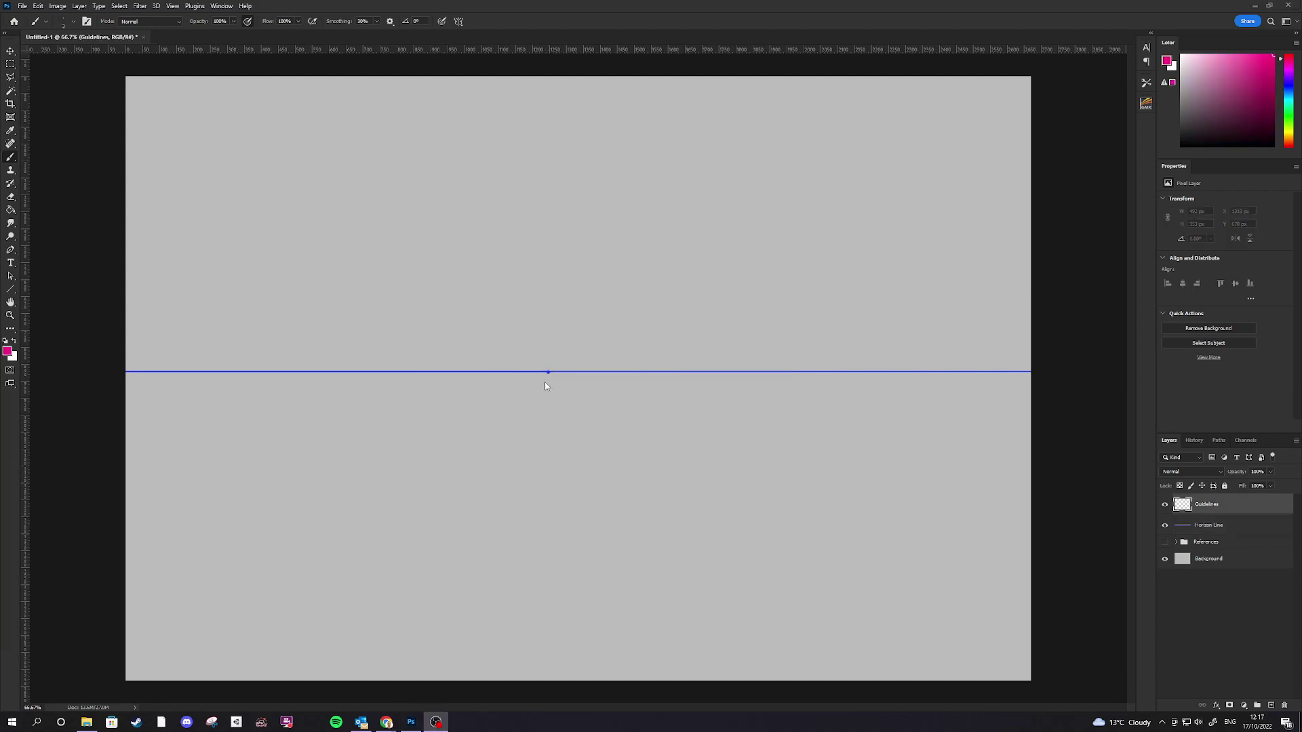
# Draw three straight pink guidelines on the Guidelines layer between the vanishing point and the canvas's upper-right edges
pyautogui.click(549, 374)
pyautogui.click(548, 372)
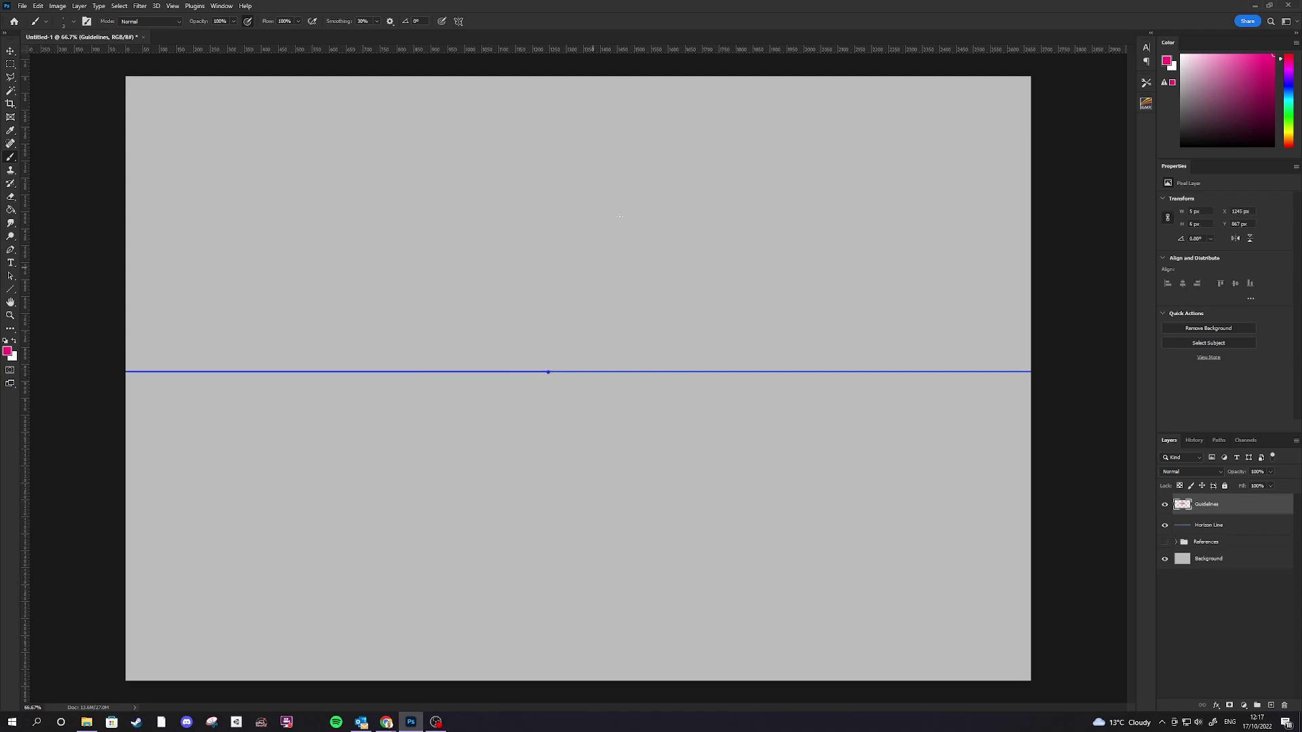
pyautogui.keyDown('shift'); pyautogui.click(725, 60); pyautogui.keyUp('shift')
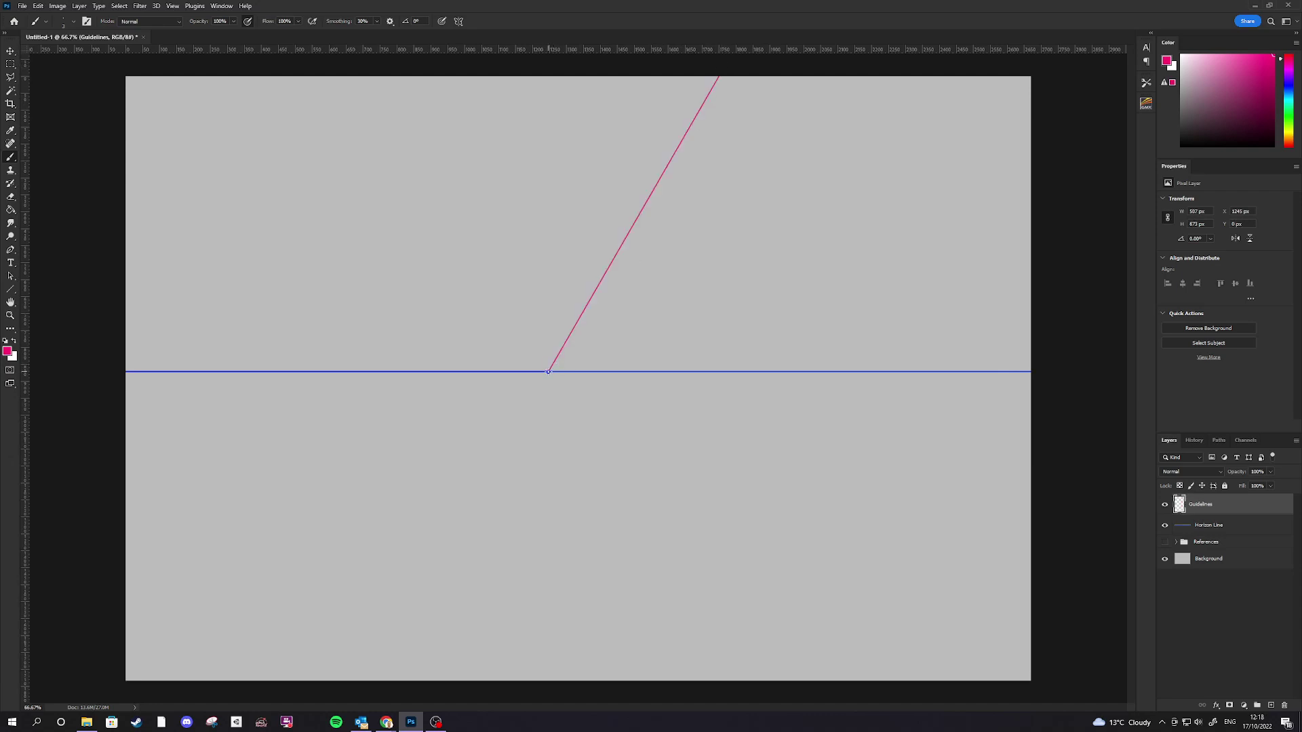
pyautogui.click(846, 57)
pyautogui.keyDown('shift'); pyautogui.click(549, 371); pyautogui.keyUp('shift')
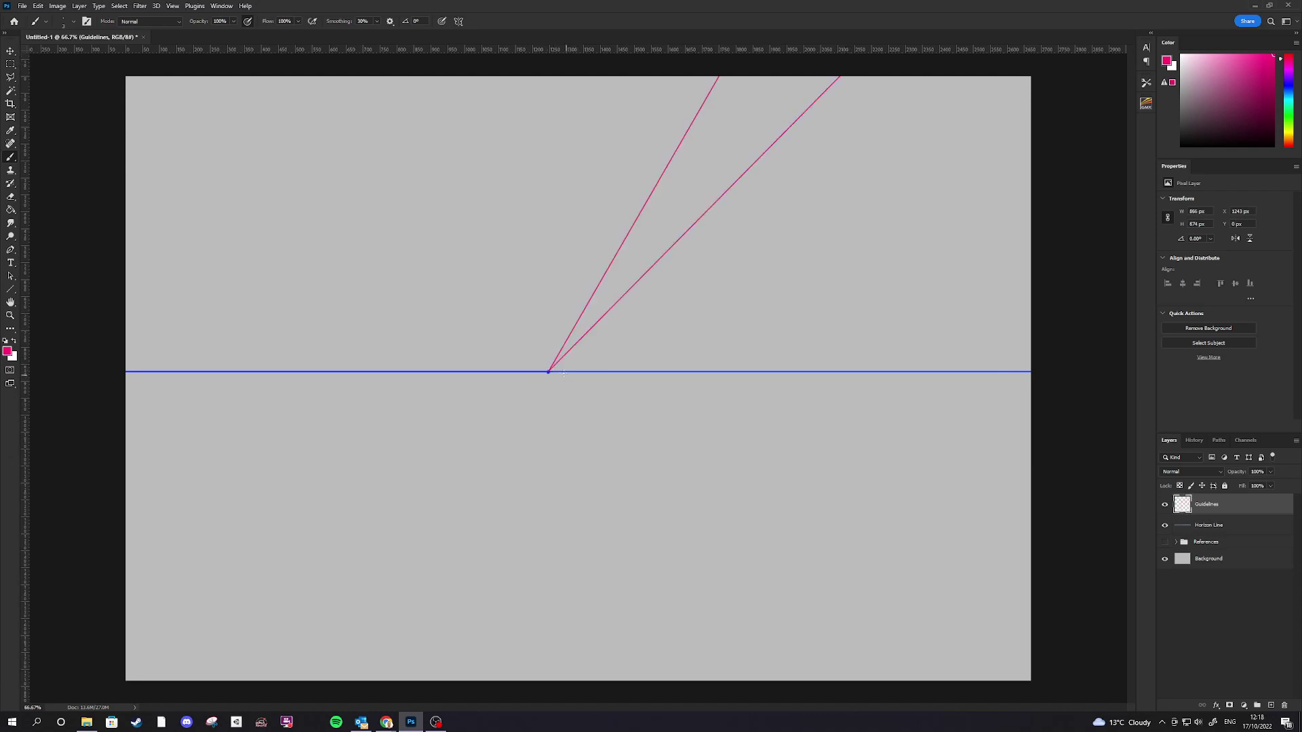
pyautogui.click(1042, 116)
pyautogui.keyDown('shift'); pyautogui.click(549, 372); pyautogui.keyUp('shift')
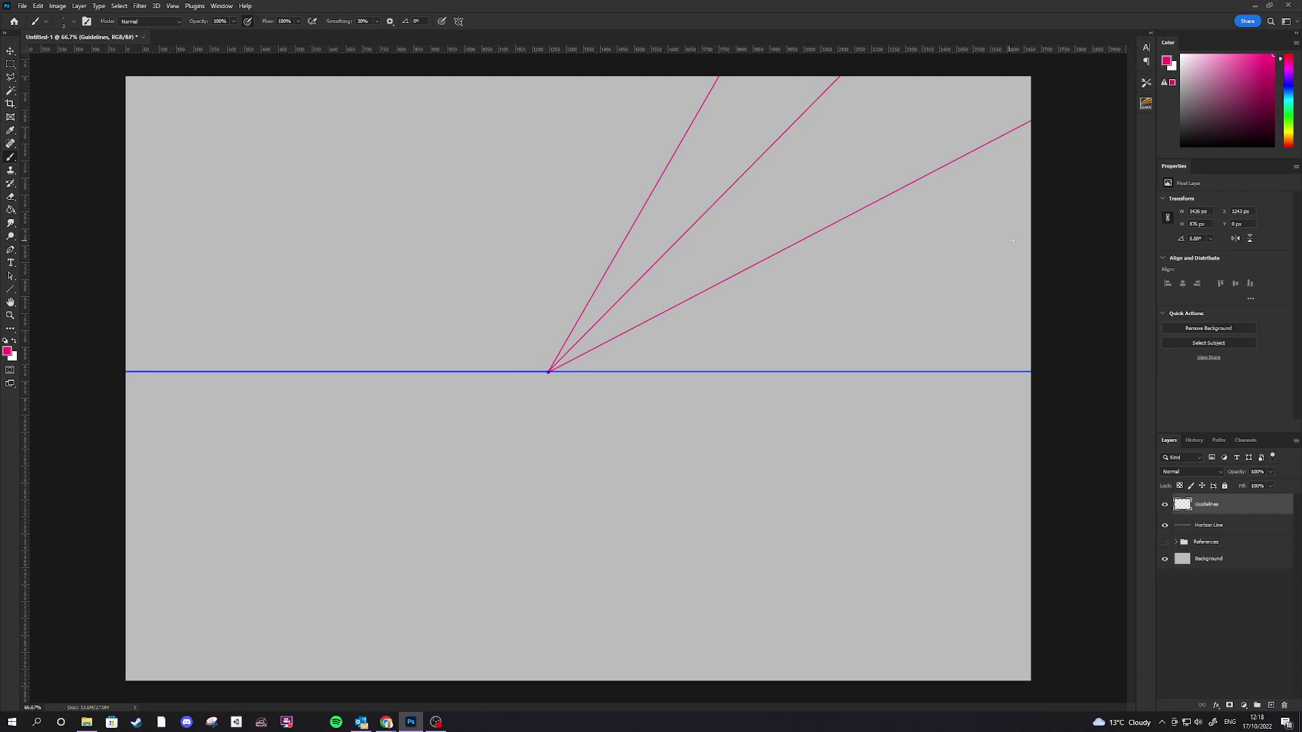
# Complete the fan of pink guidelines radiating from the vanishing point and lower the Guidelines layer's opacity to 29%
pyautogui.click(1058, 231)
pyautogui.keyDown('shift'); pyautogui.click(549, 371); pyautogui.keyUp('shift')
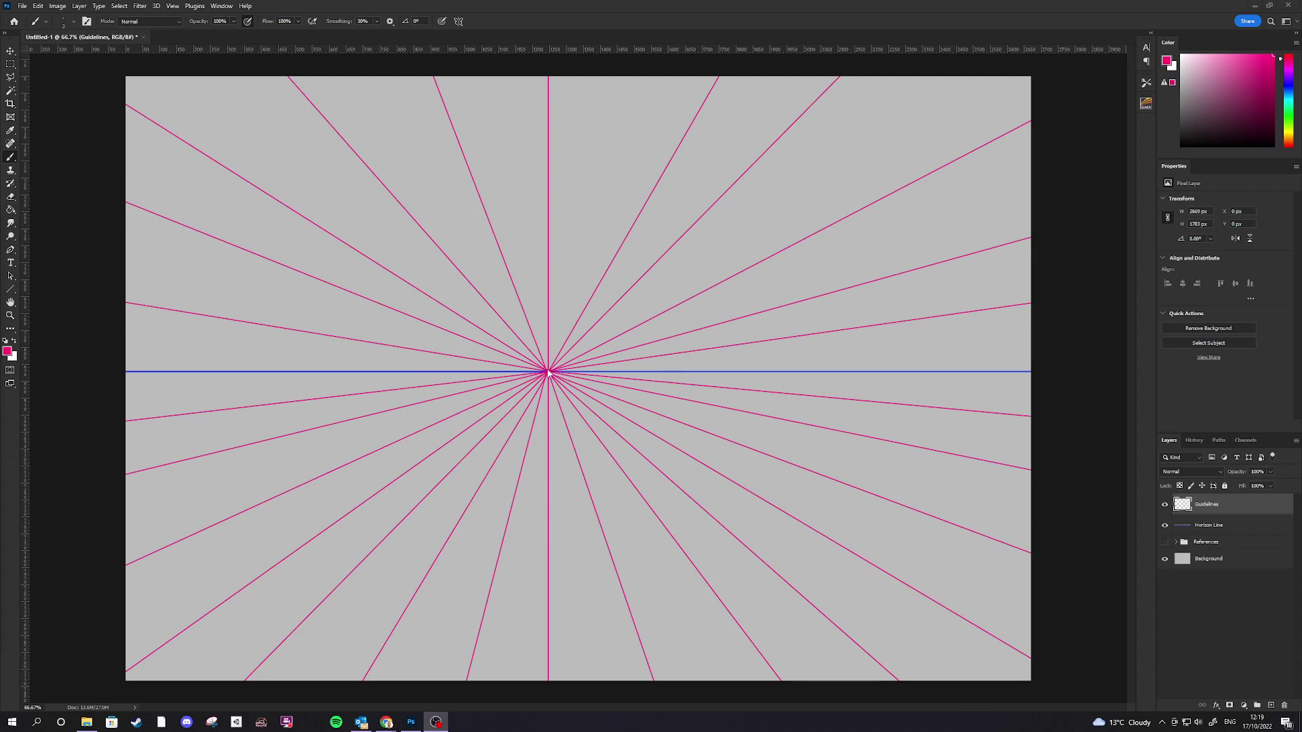
pyautogui.click(564, 593)
pyautogui.click(1270, 471)
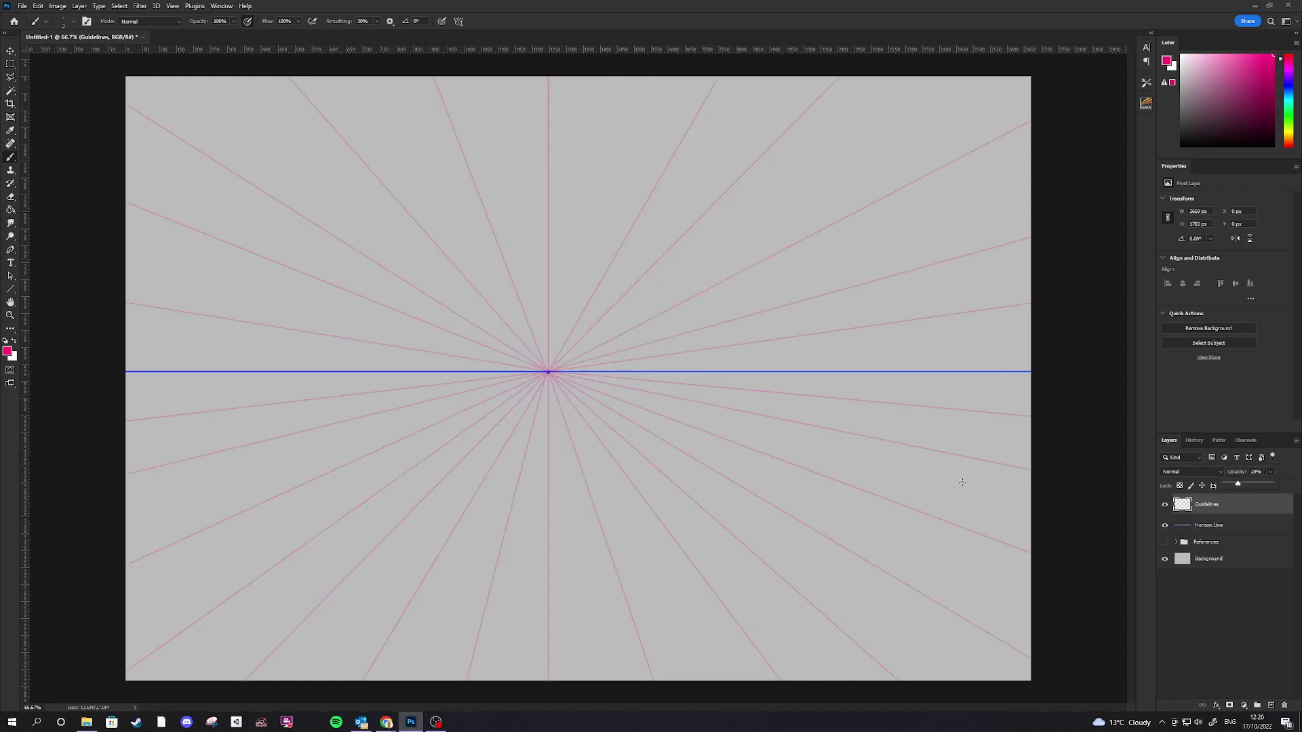
# Add a Cubes layer above Guidelines and draw a black square about 490 by 440 px below the horizon, left of the vanishing point
pyautogui.click(1241, 525)
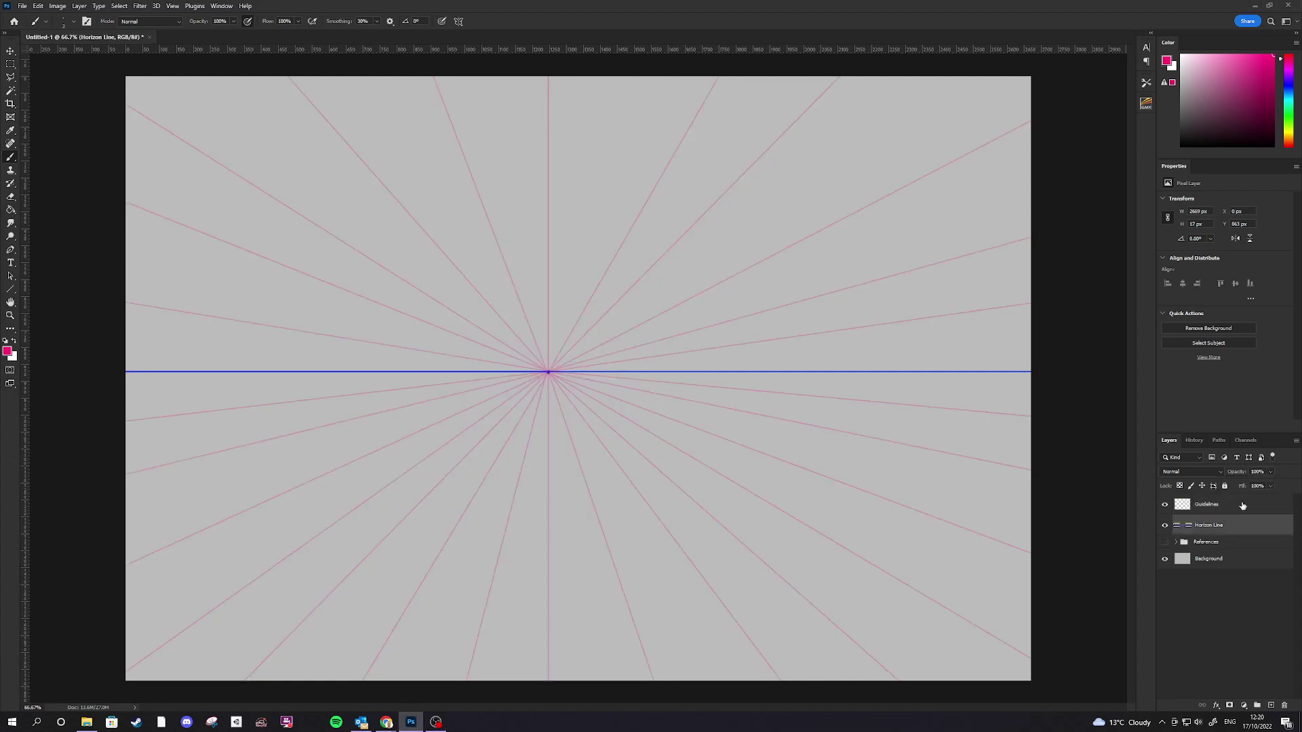
pyautogui.click(1268, 707)
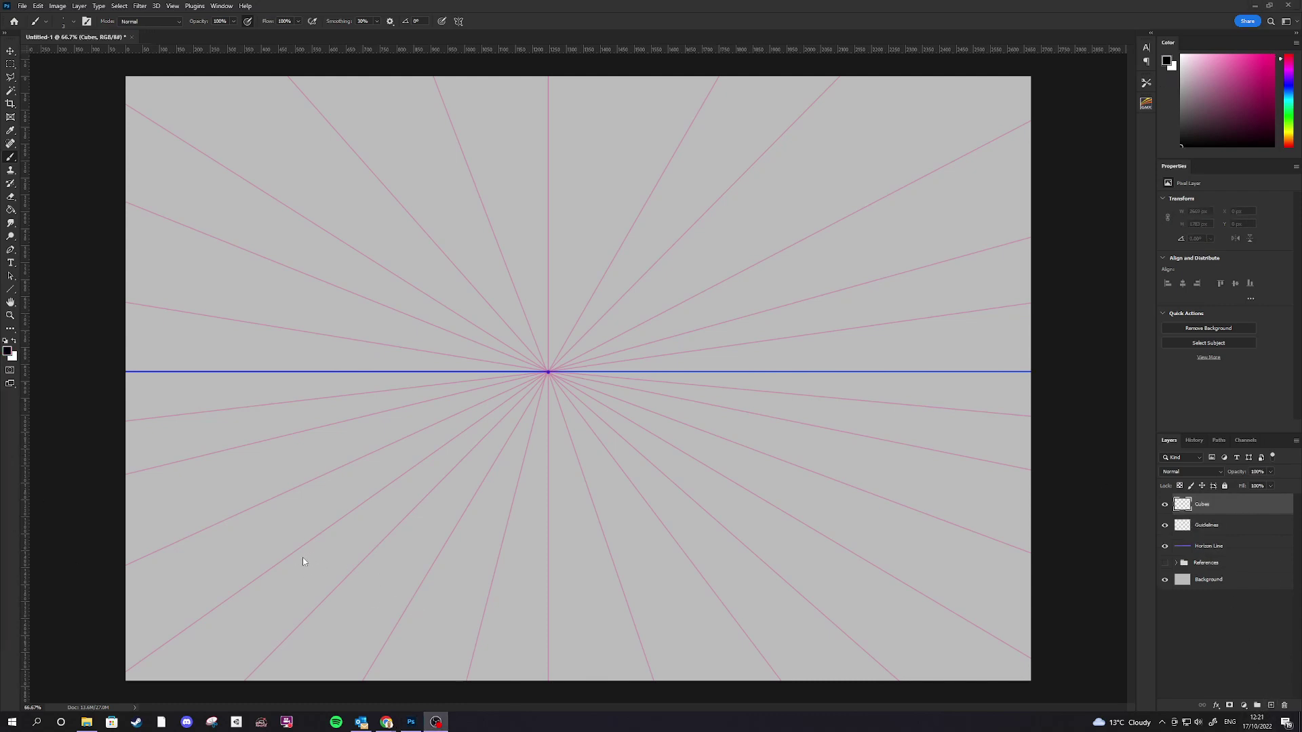
pyautogui.click(269, 570)
pyautogui.moveTo(271, 570); pyautogui.dragTo(429, 571)
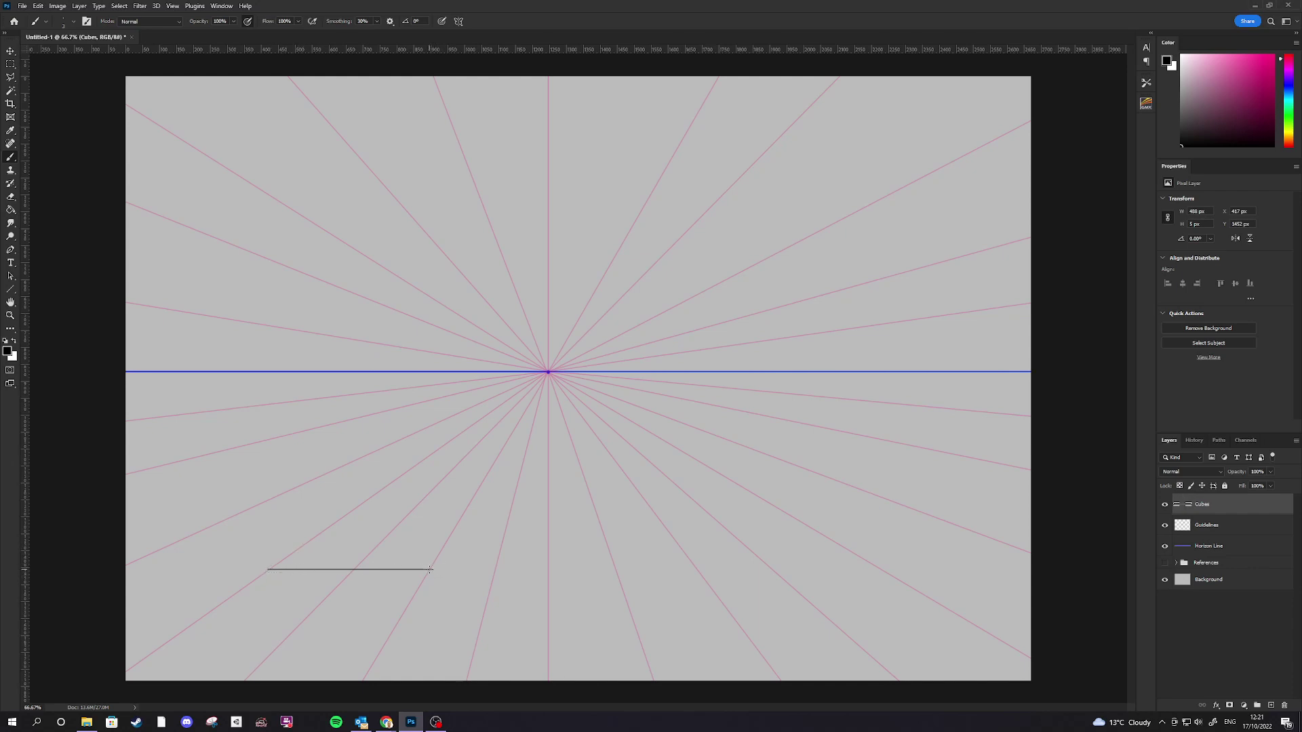
pyautogui.moveTo(430, 570); pyautogui.dragTo(431, 433)
pyautogui.moveTo(430, 426); pyautogui.dragTo(274, 426)
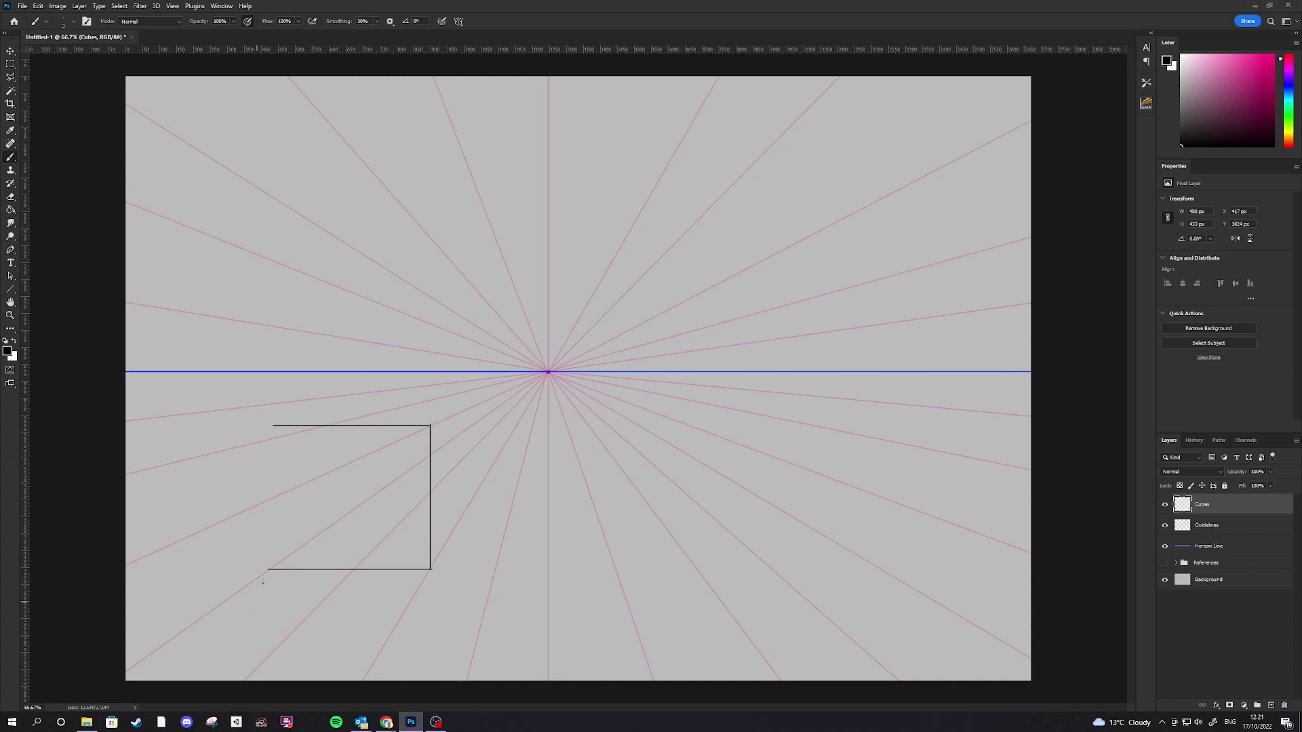
pyautogui.moveTo(269, 570); pyautogui.dragTo(269, 425)
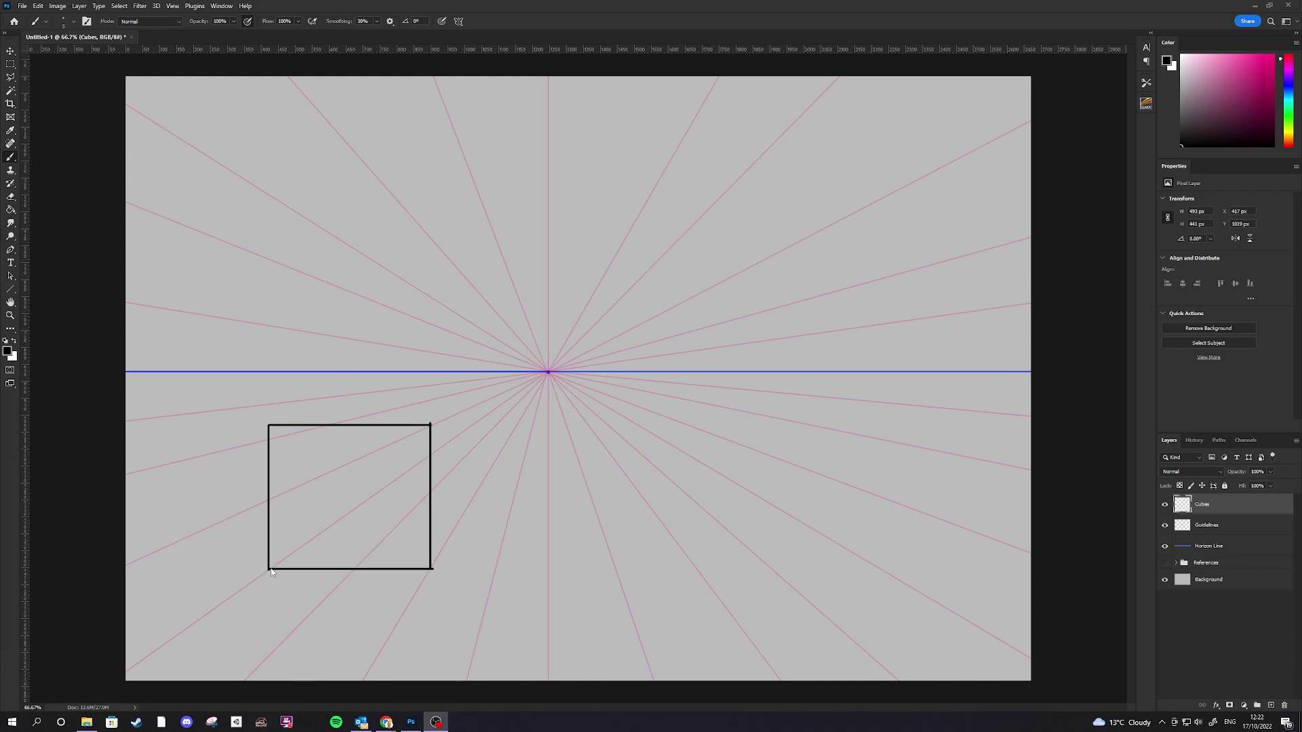
# Draw the cube's base with two edges receding from the square's lower corners toward the vanishing point and a horizontal rear edge
pyautogui.click(271, 572)
pyautogui.keyDown('shift'); pyautogui.click(468, 506); pyautogui.keyUp('shift')
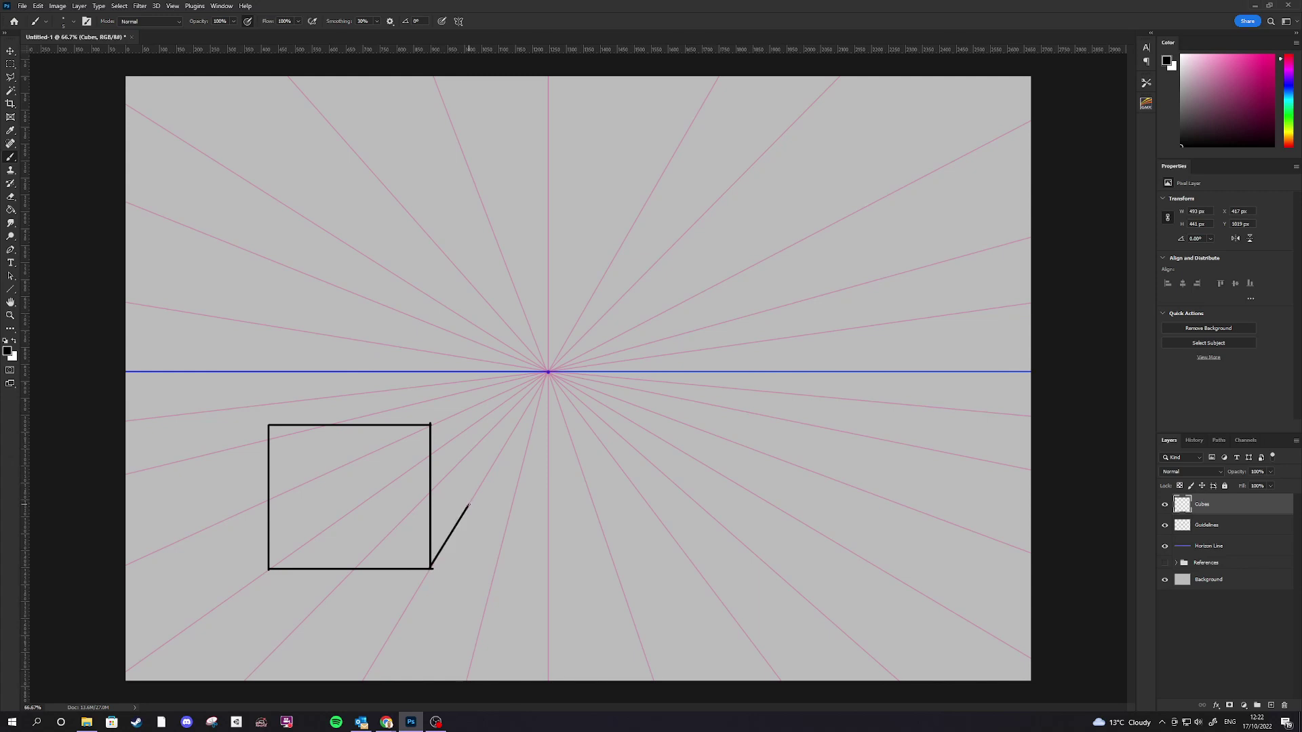
pyautogui.moveTo(468, 506); pyautogui.dragTo(379, 505)
pyautogui.keyDown('shift'); pyautogui.click(362, 505); pyautogui.keyUp('shift')
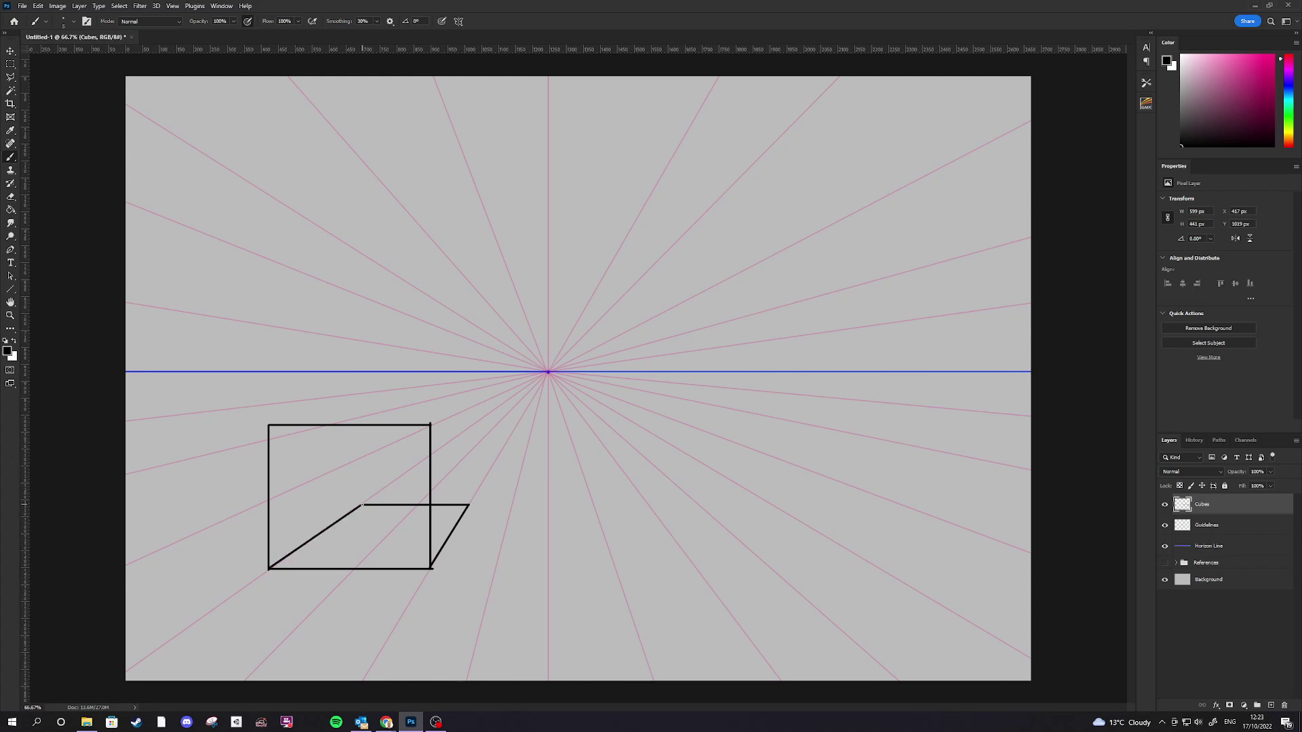
# Scribble over the cube's front and bottom faces to point them out, and undo both marks
pyautogui.moveTo(289, 445)
pyautogui.mouseDown()
pyautogui.moveTo(342, 437)
pyautogui.moveTo(434, 471)
pyautogui.moveTo(407, 553)
pyautogui.mouseUp()
pyautogui.moveTo(307, 547); pyautogui.dragTo(445, 515)
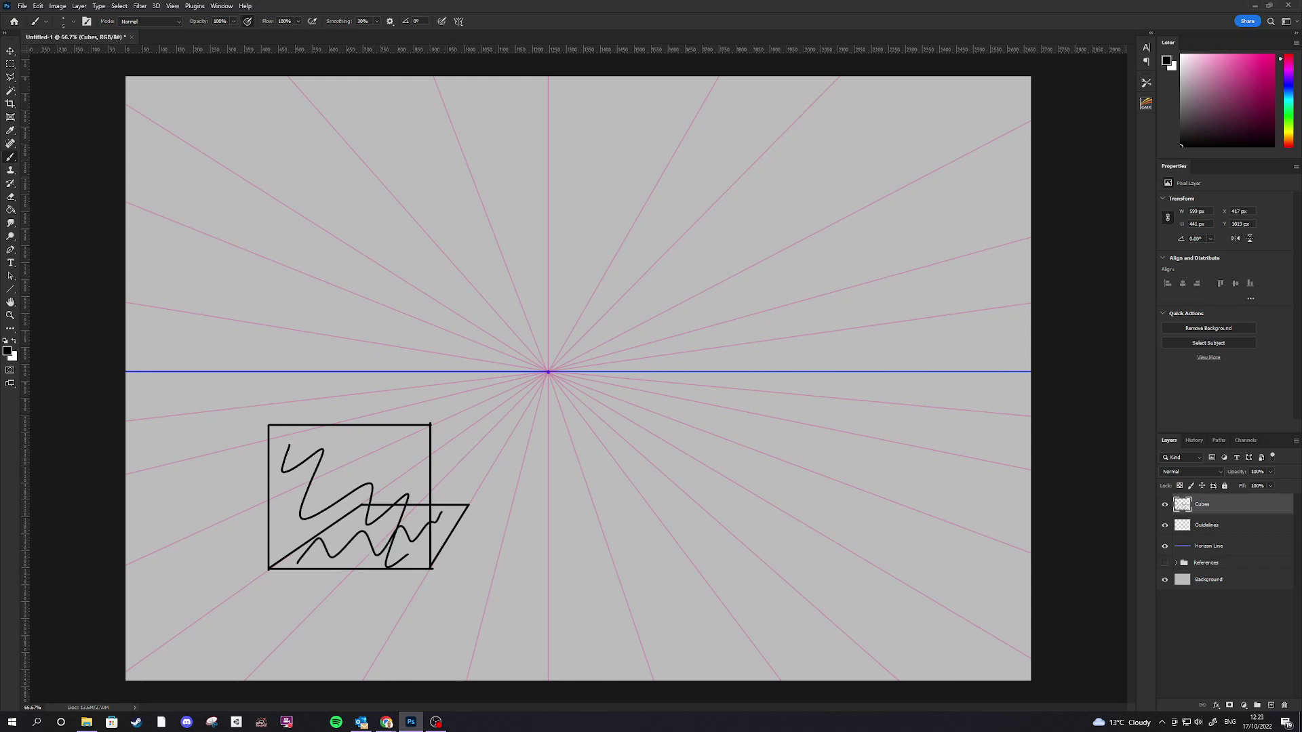
pyautogui.hotkey('ctrl', 'z')
pyautogui.hotkey('ctrl', 'z')
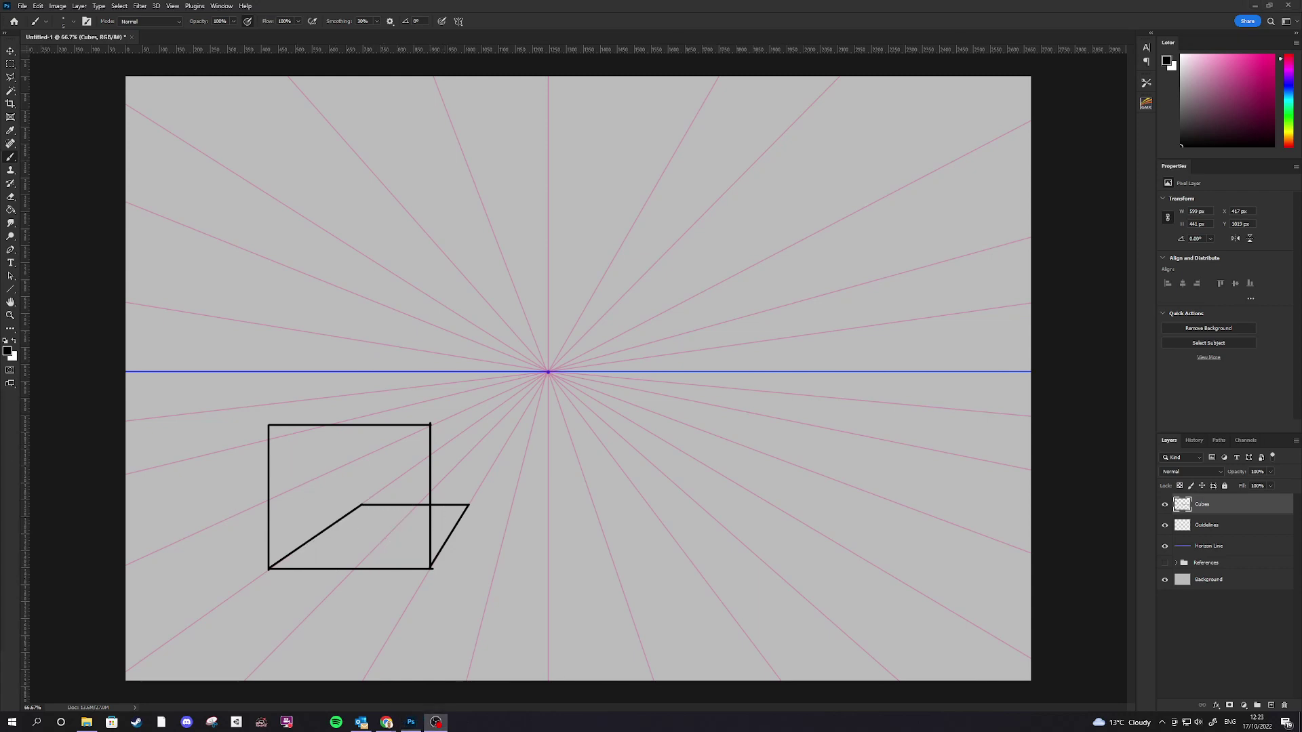
# Draw the cube's right rear vertical edge and its upper-right edge receding along the line to the vanishing point
pyautogui.click(467, 506)
pyautogui.keyDown('shift'); pyautogui.click(547, 373); pyautogui.keyUp('shift')
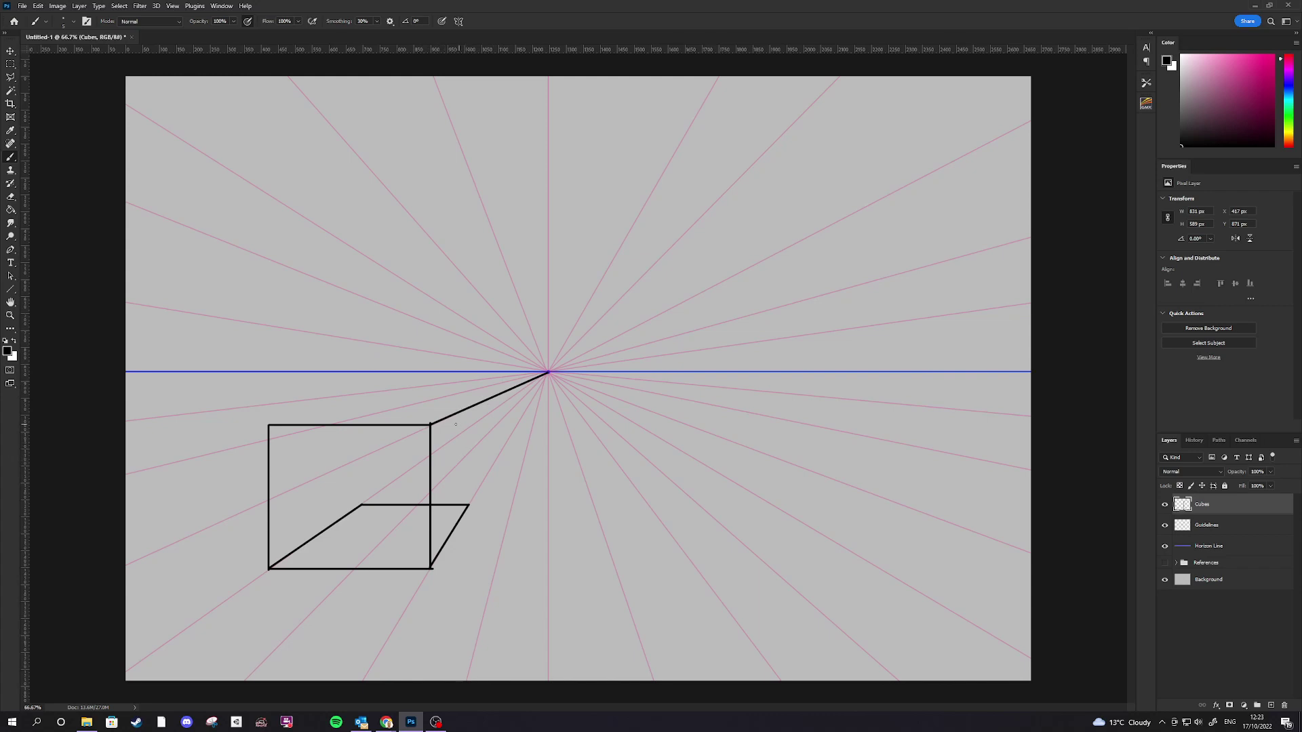
pyautogui.hotkey('ctrl', 'z')
pyautogui.moveTo(469, 486); pyautogui.dragTo(467, 409)
pyautogui.keyDown('shift'); pyautogui.click(468, 408); pyautogui.keyUp('shift')
# Try the cube's left rear vertical and top rear edges, circle its upper-left front and rear corners, and undo all of it
pyautogui.moveTo(363, 505); pyautogui.dragTo(363, 447)
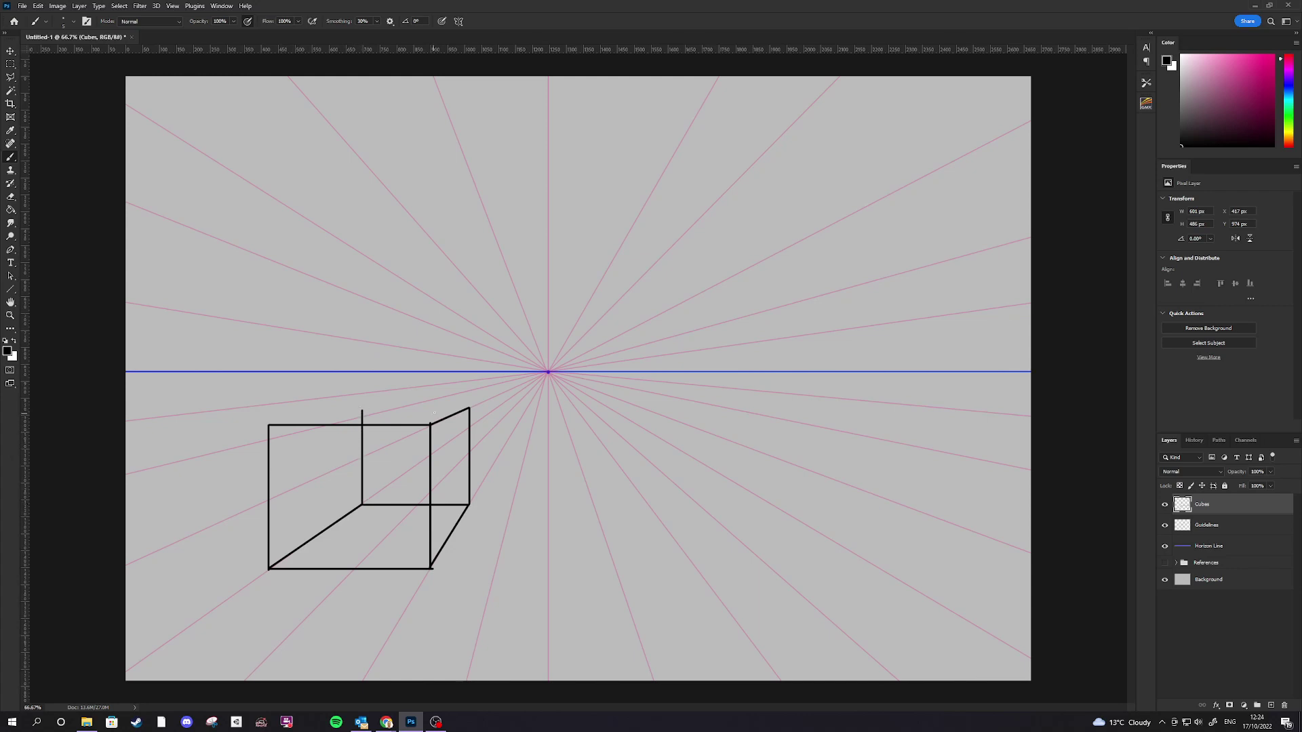
pyautogui.moveTo(467, 408); pyautogui.dragTo(376, 406)
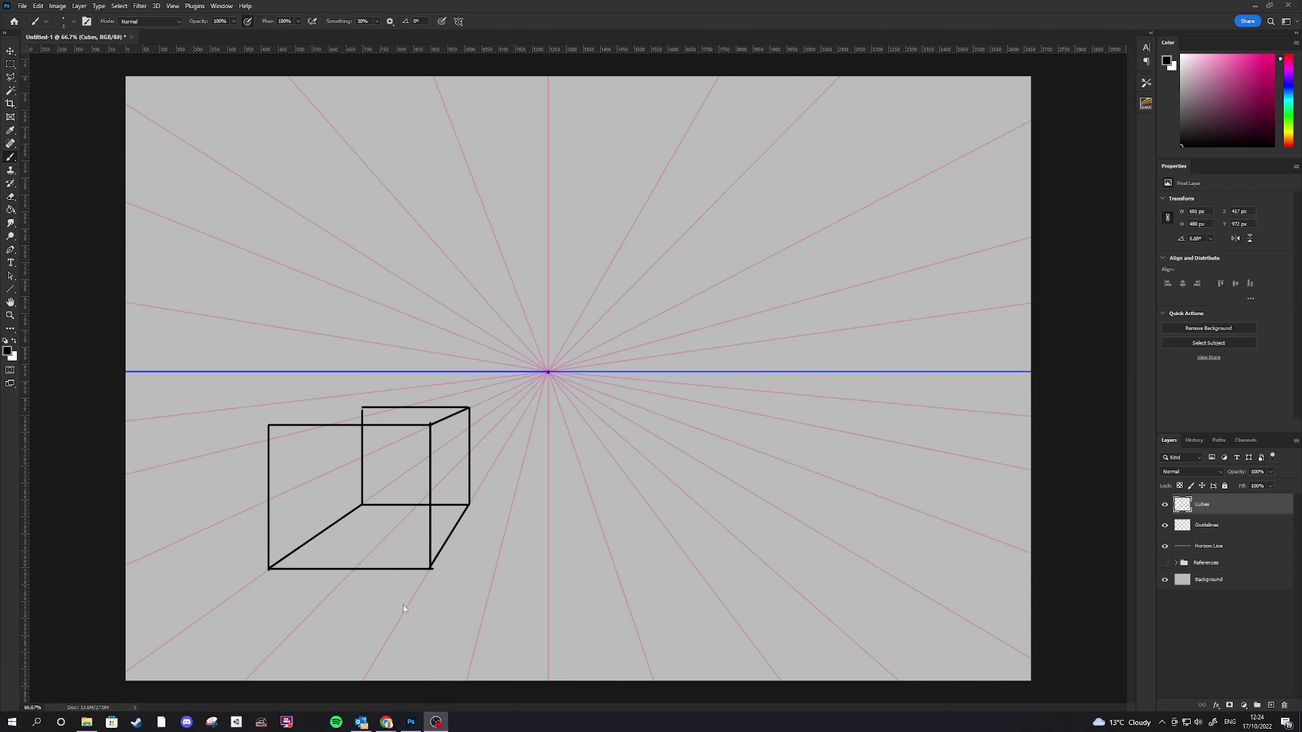
pyautogui.click(265, 422)
pyautogui.moveTo(261, 427)
pyautogui.mouseDown()
pyautogui.moveTo(281, 438)
pyautogui.moveTo(264, 421)
pyautogui.mouseUp()
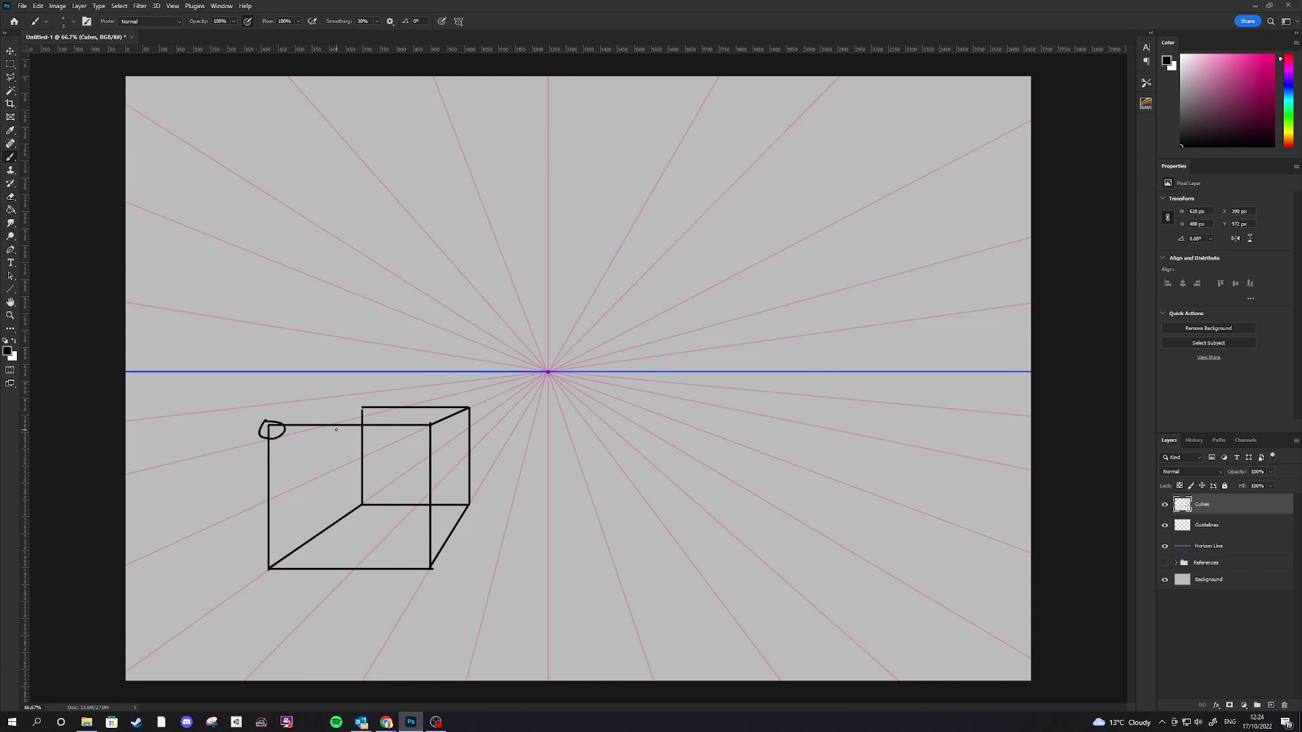
pyautogui.hotkey('ctrl', 'z')
pyautogui.moveTo(355, 402)
pyautogui.mouseDown()
pyautogui.moveTo(351, 419)
pyautogui.moveTo(373, 410)
pyautogui.mouseUp()
pyautogui.hotkey('ctrl', 'z')
pyautogui.hotkey('ctrl', 'z')
pyautogui.hotkey('ctrl', 'z')
# On the Guidelines layer, draw pink guides from the square's upper-left corner to the vanishing point and vertically from the base's left rear corner
pyautogui.click(1229, 526)
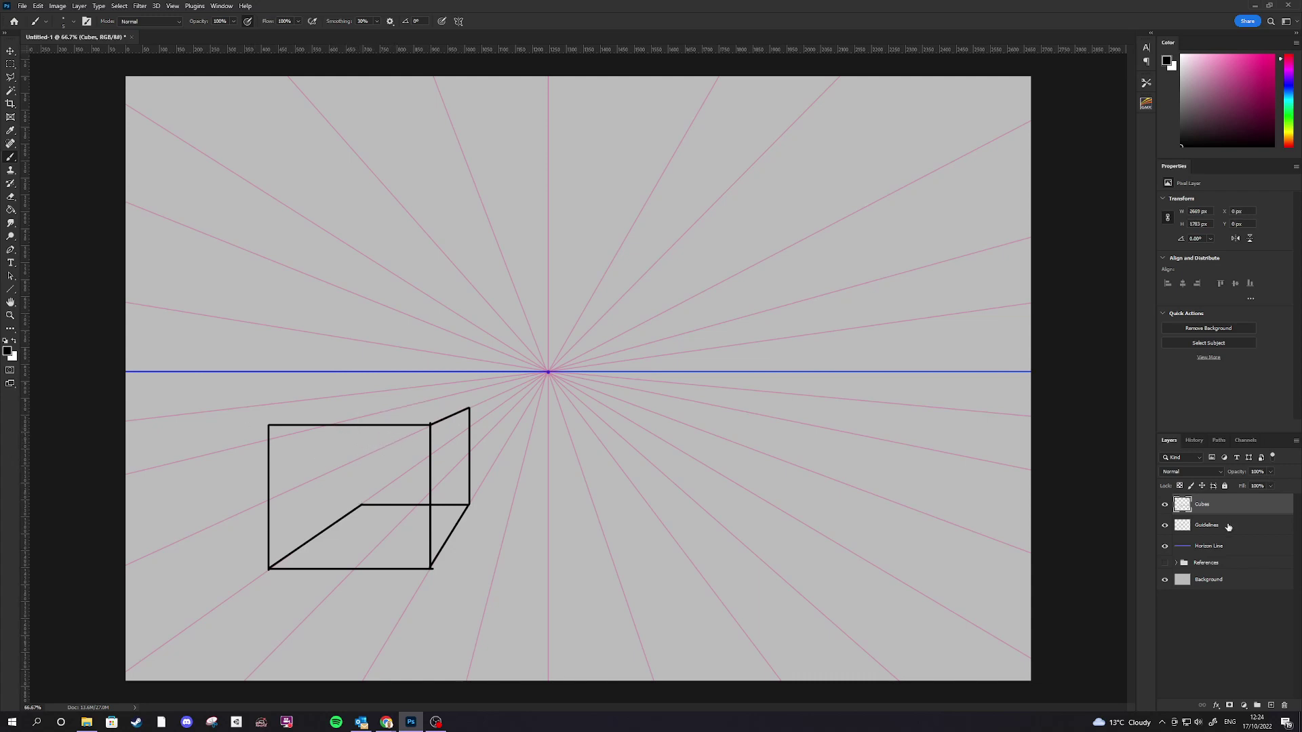
pyautogui.click(1273, 55)
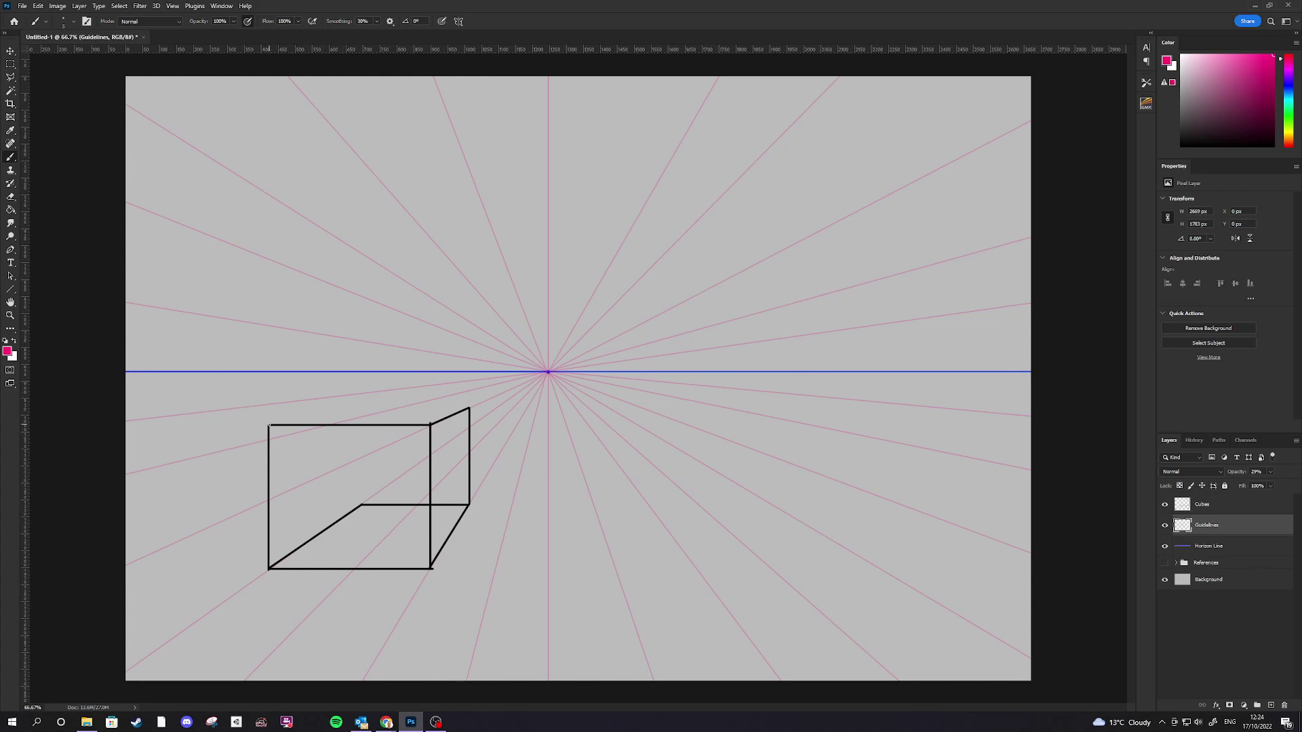
pyautogui.keyDown('shift'); pyautogui.click(548, 372); pyautogui.keyUp('shift')
pyautogui.moveTo(362, 504); pyautogui.dragTo(362, 414)
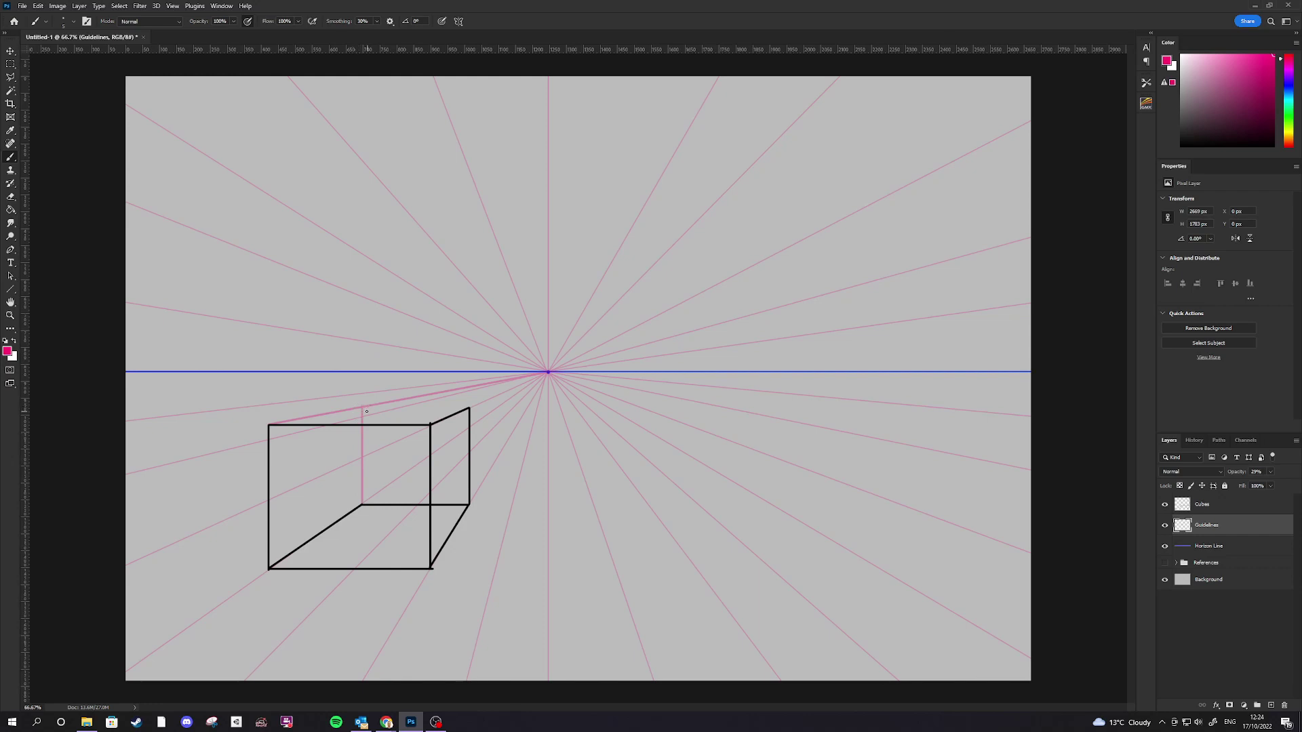
# On the Cubes layer, draw the cube's left rear vertical, upper-left receding and top rear edges in black along the guides
pyautogui.click(1214, 510)
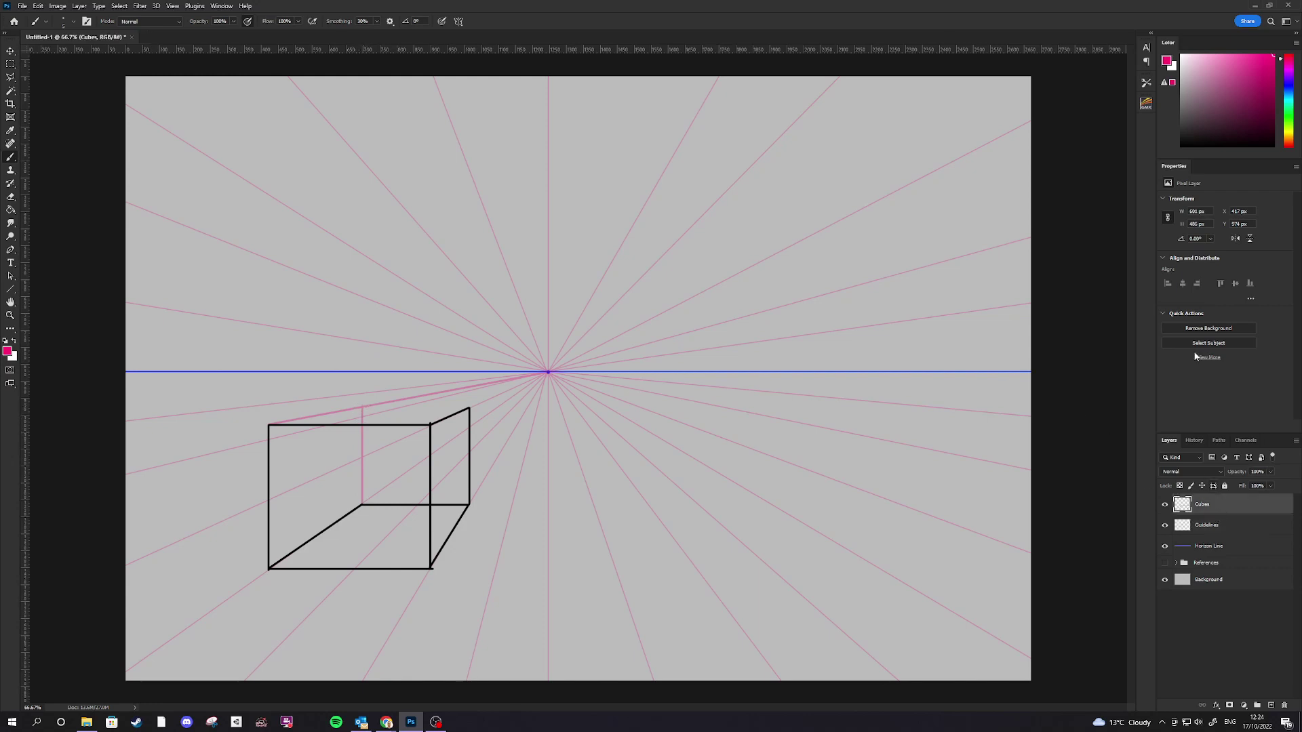
pyautogui.press('d')
pyautogui.moveTo(362, 488); pyautogui.dragTo(362, 411)
pyautogui.moveTo(363, 407); pyautogui.dragTo(269, 425)
pyautogui.moveTo(469, 408); pyautogui.dragTo(362, 406)
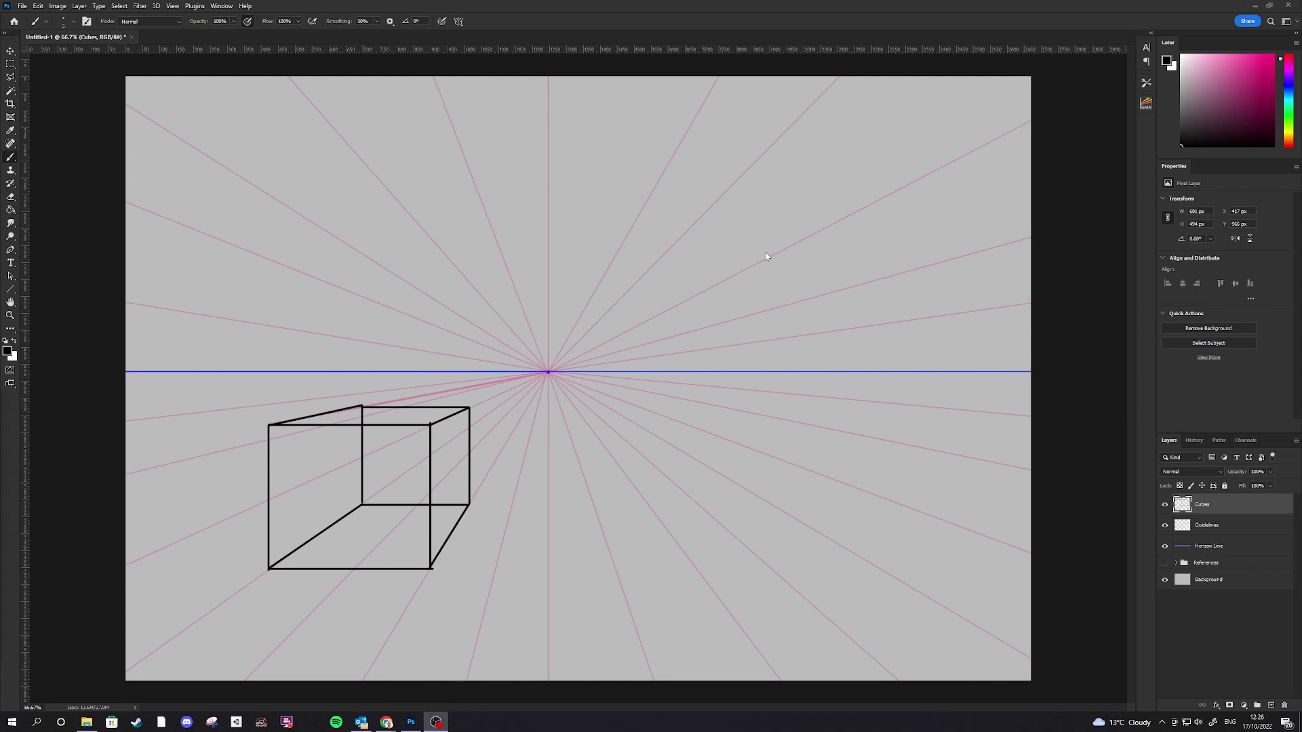
# Draw a black horizontal base line below the horizon right of the vanishing point, and a pink guideline from that point to its right end
pyautogui.click(727, 458)
pyautogui.moveTo(699, 506); pyautogui.dragTo(872, 507)
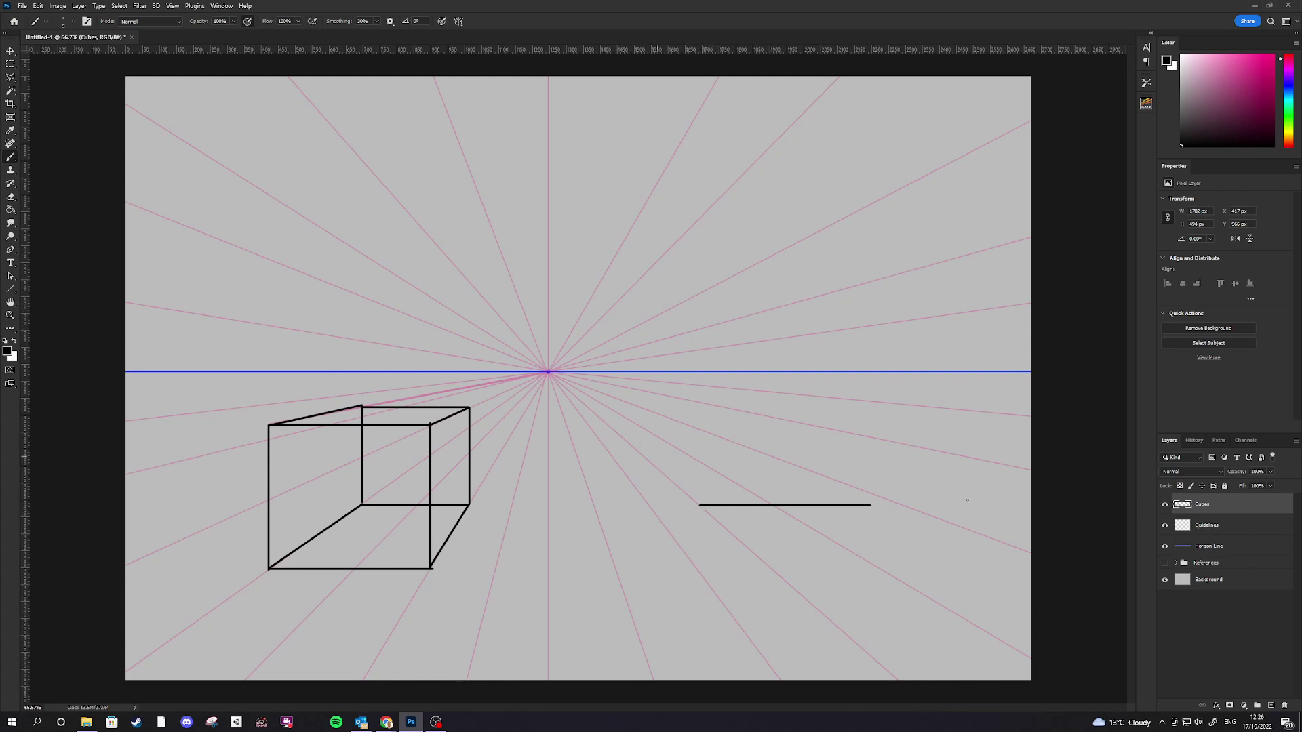
pyautogui.click(1224, 526)
pyautogui.click(1273, 55)
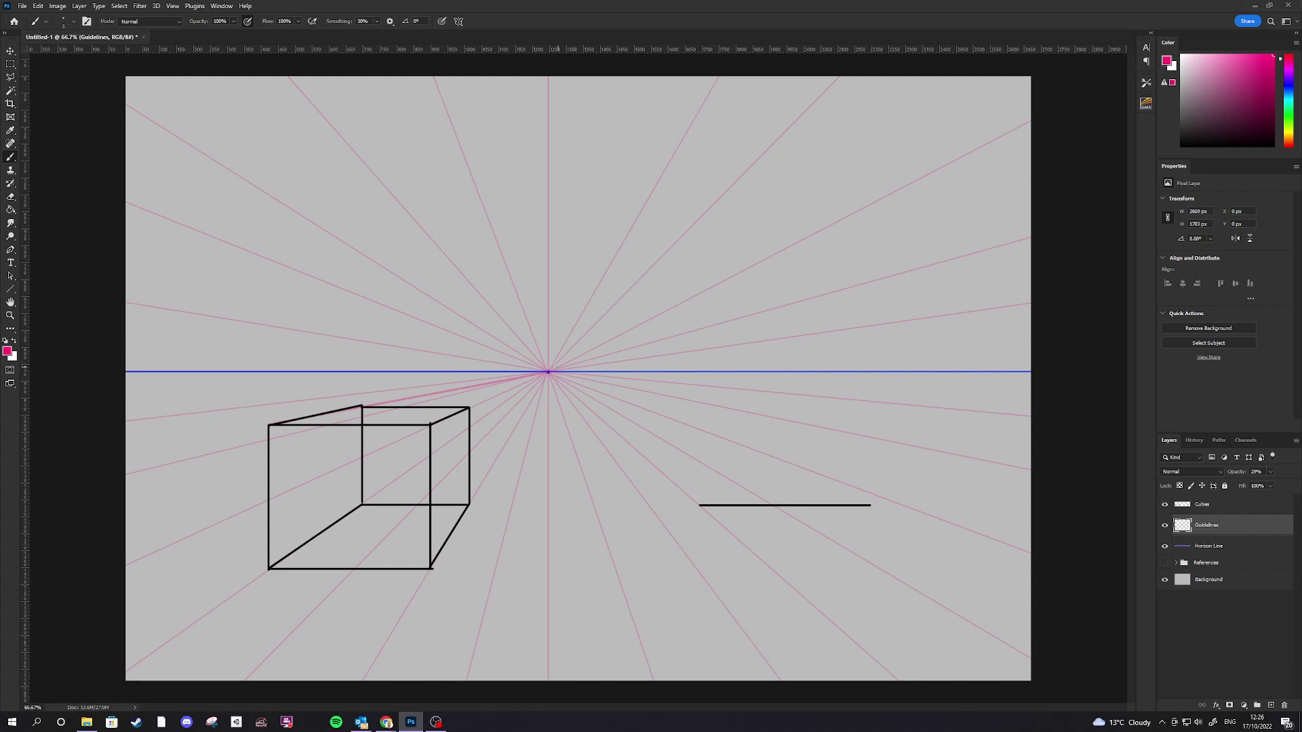
pyautogui.keyDown('shift'); pyautogui.click(870, 505); pyautogui.keyUp('shift')
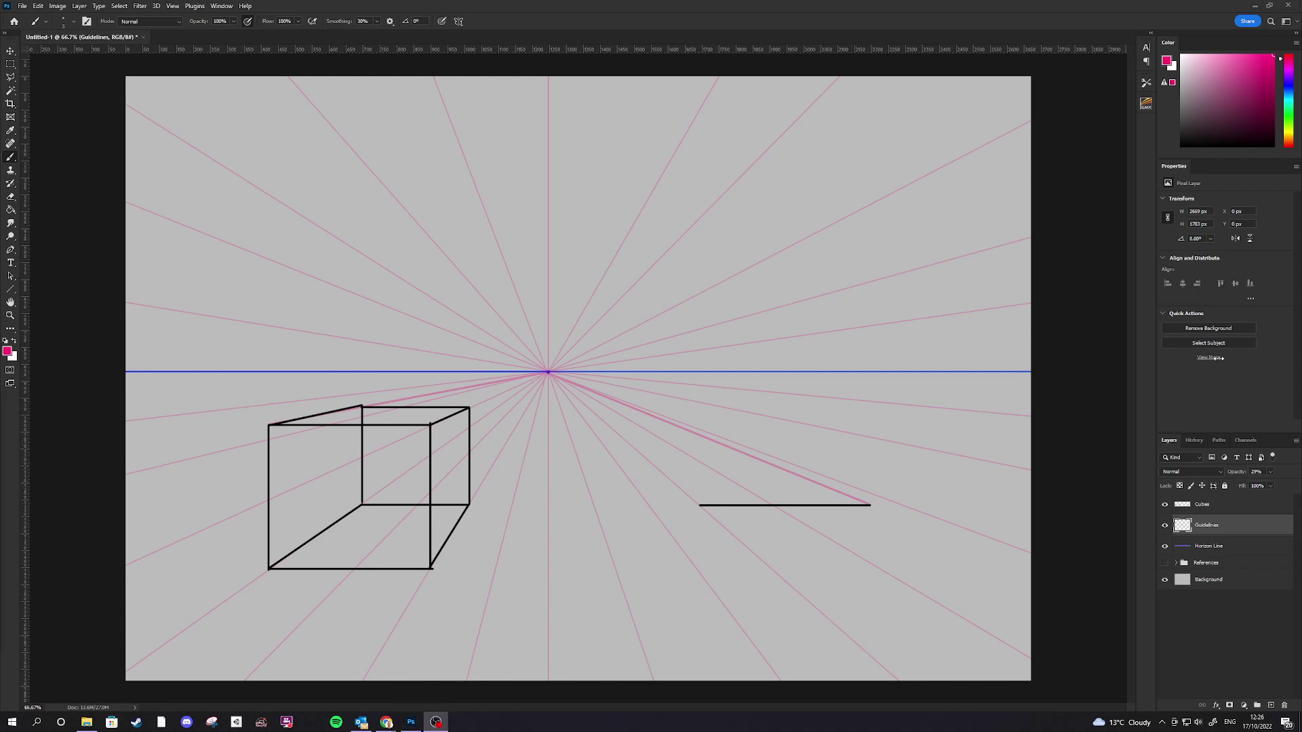
# Draw a tall black vertical edge on the Cubes layer from the base line's right end to well above the horizon
pyautogui.press('d')
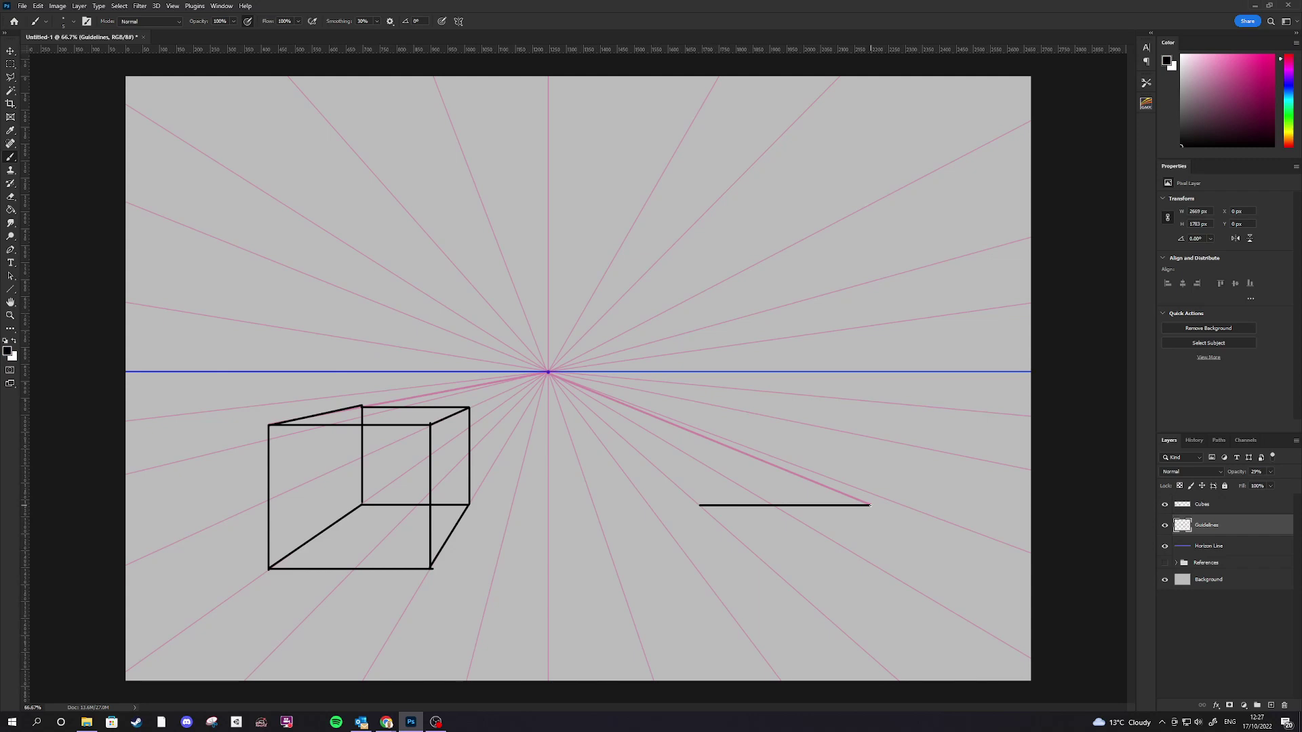
pyautogui.moveTo(871, 505); pyautogui.dragTo(882, 421)
pyautogui.hotkey('ctrl', 'z')
pyautogui.hotkey('alt', ']')
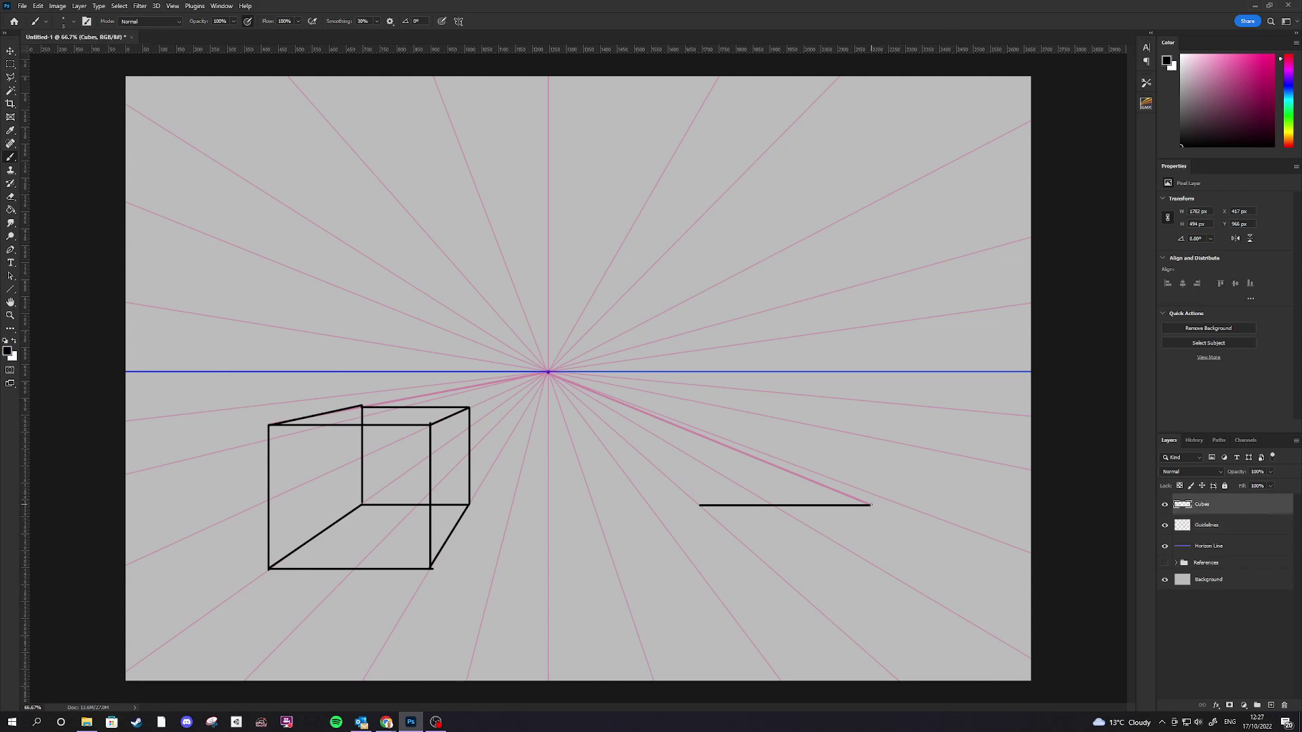
pyautogui.moveTo(870, 505); pyautogui.dragTo(870, 175)
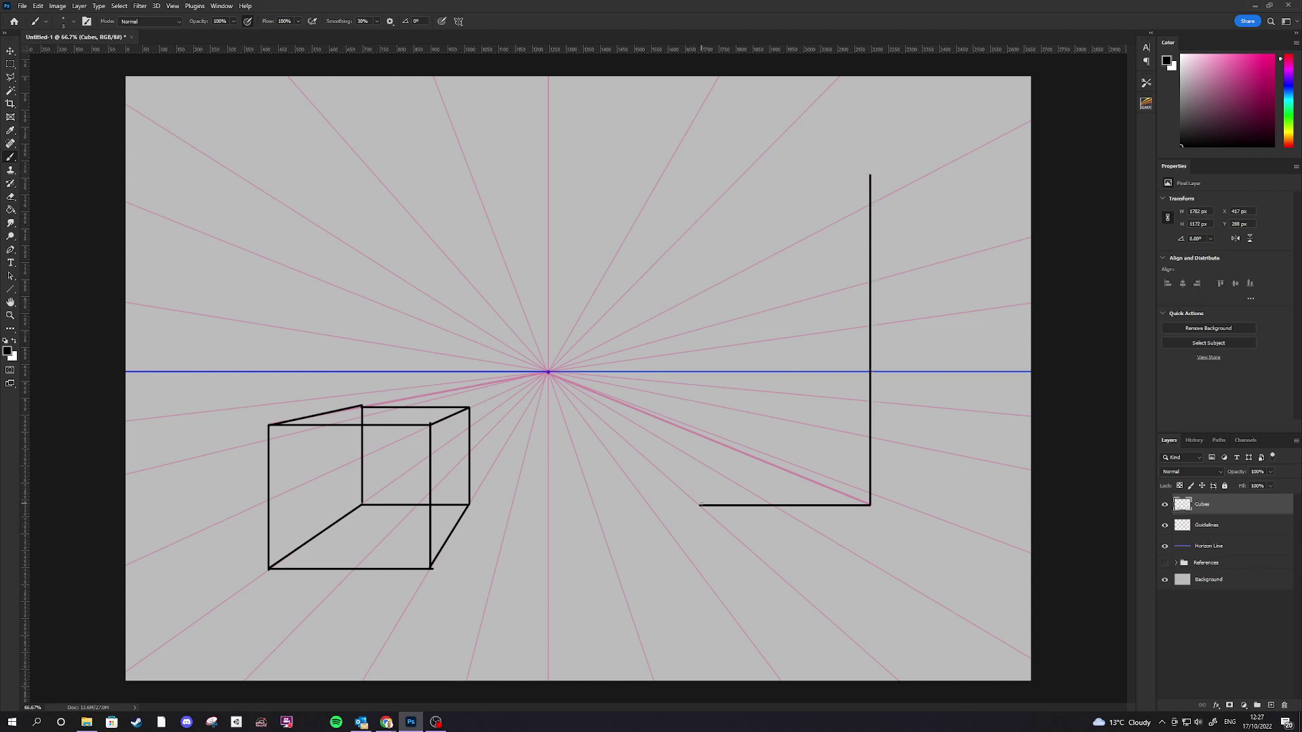
# Draw the matching left vertical edge and close the tall rectangle with a horizontal top edge
pyautogui.keyDown('shift'); pyautogui.click(700, 505); pyautogui.keyUp('shift')
pyautogui.moveTo(699, 506); pyautogui.dragTo(700, 445)
pyautogui.hotkey('ctrl', 'z')
pyautogui.hotkey('ctrl', 'z')
pyautogui.moveTo(700, 506); pyautogui.dragTo(699, 179)
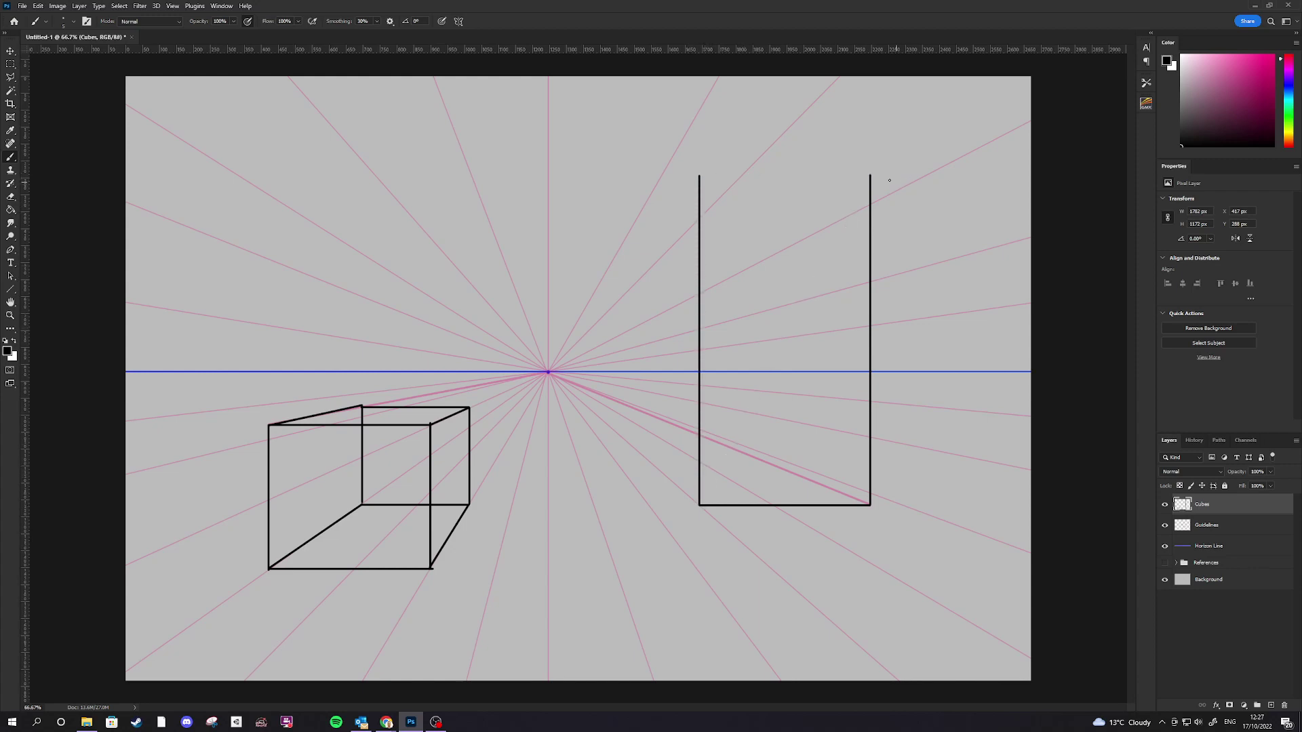
pyautogui.moveTo(829, 174); pyautogui.dragTo(699, 175)
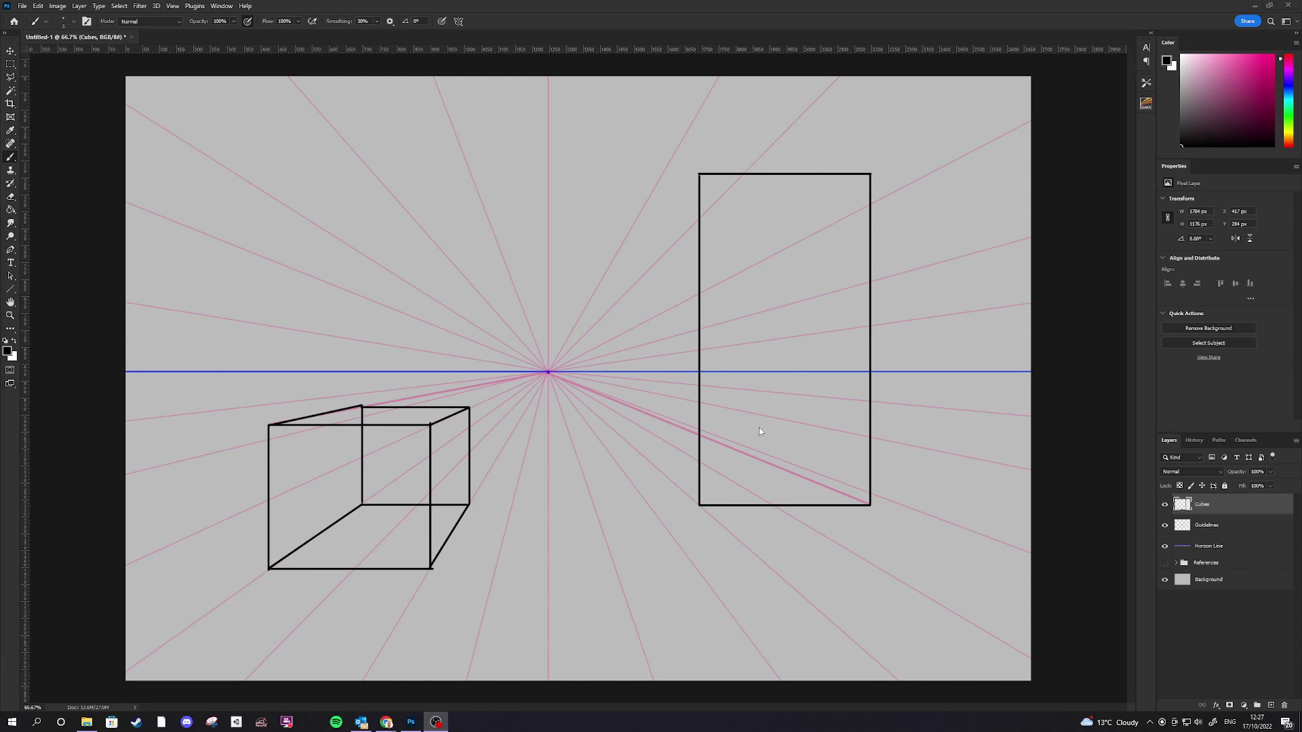
# Draw the tall box's base with edges receding from the rectangle's lower corners toward the vanishing point and a short horizontal rear edge
pyautogui.click(700, 505)
pyautogui.keyDown('shift'); pyautogui.click(598, 417); pyautogui.keyUp('shift')
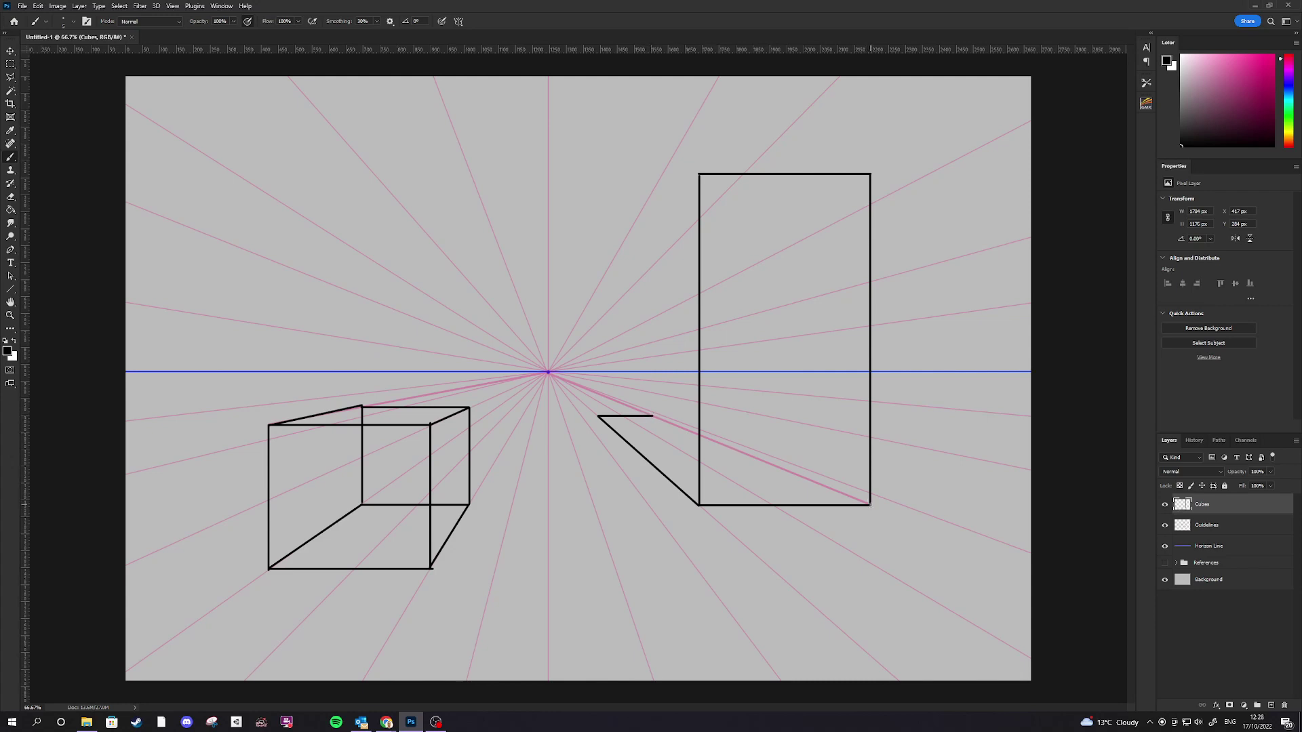
pyautogui.keyDown('shift'); pyautogui.click(870, 505); pyautogui.keyUp('shift')
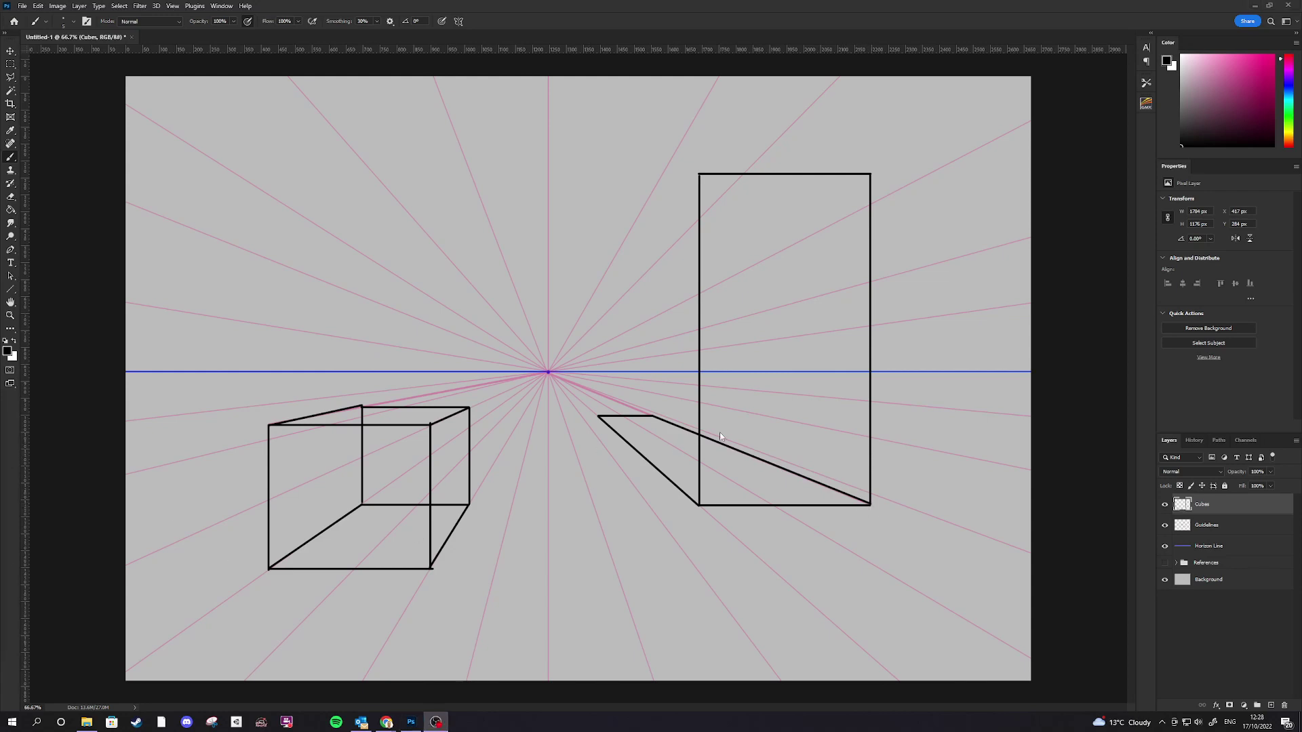
# Mark the tall rectangle's two upper corners with black strokes and undo both marks
pyautogui.click(747, 10)
pyautogui.moveTo(695, 167)
pyautogui.mouseDown()
pyautogui.moveTo(698, 188)
pyautogui.moveTo(712, 175)
pyautogui.mouseUp()
pyautogui.moveTo(878, 163)
pyautogui.mouseDown()
pyautogui.moveTo(851, 182)
pyautogui.moveTo(879, 172)
pyautogui.mouseUp()
pyautogui.hotkey('ctrl', 'z')
pyautogui.hotkey('ctrl', 'z')
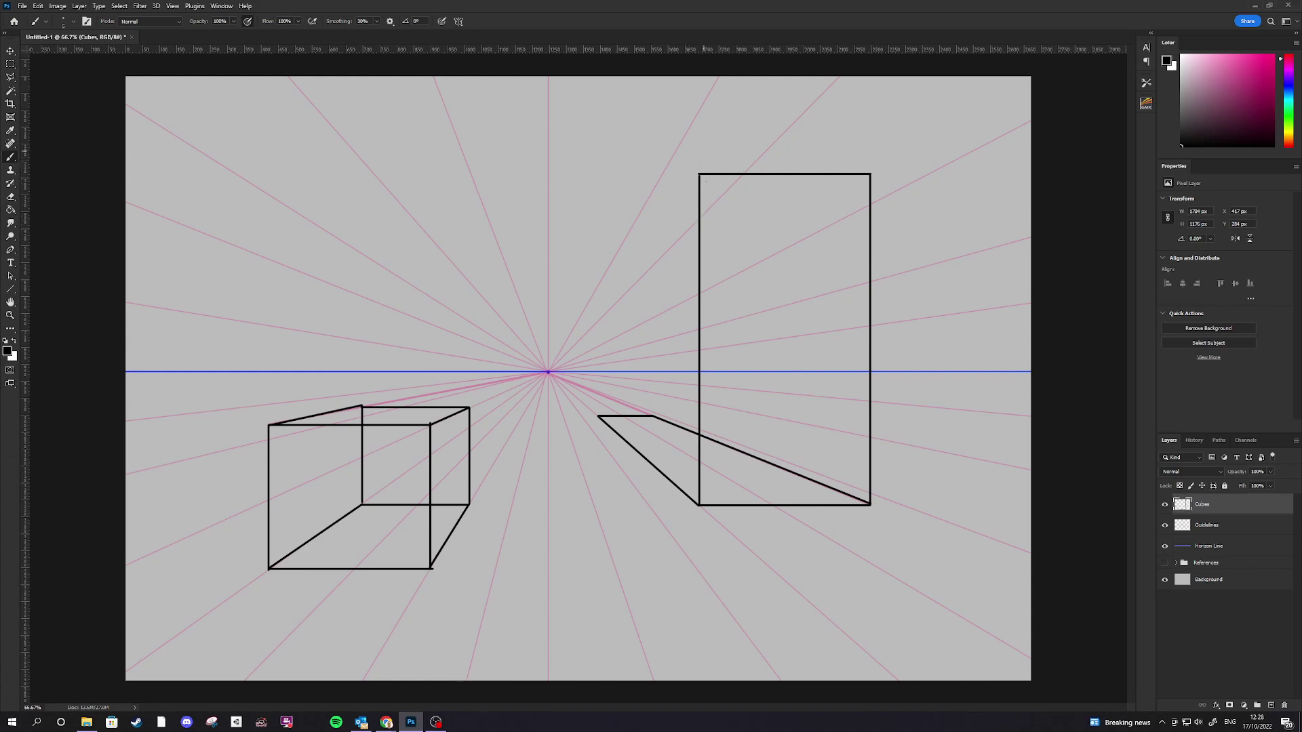
# Draw pink guidelines on the Guidelines layer between the vanishing point and the tall rectangle's two upper corners
pyautogui.click(1230, 526)
pyautogui.click(1272, 57)
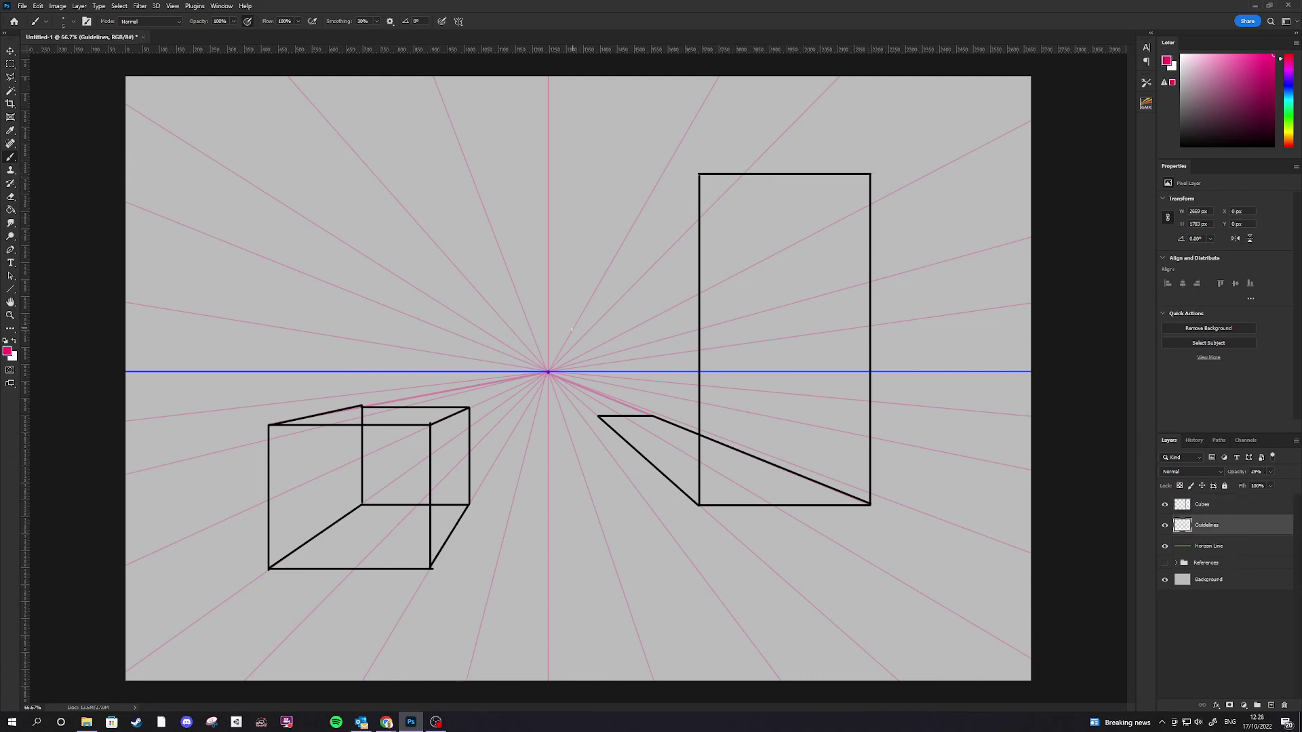
pyautogui.keyDown('shift'); pyautogui.click(870, 175); pyautogui.keyUp('shift')
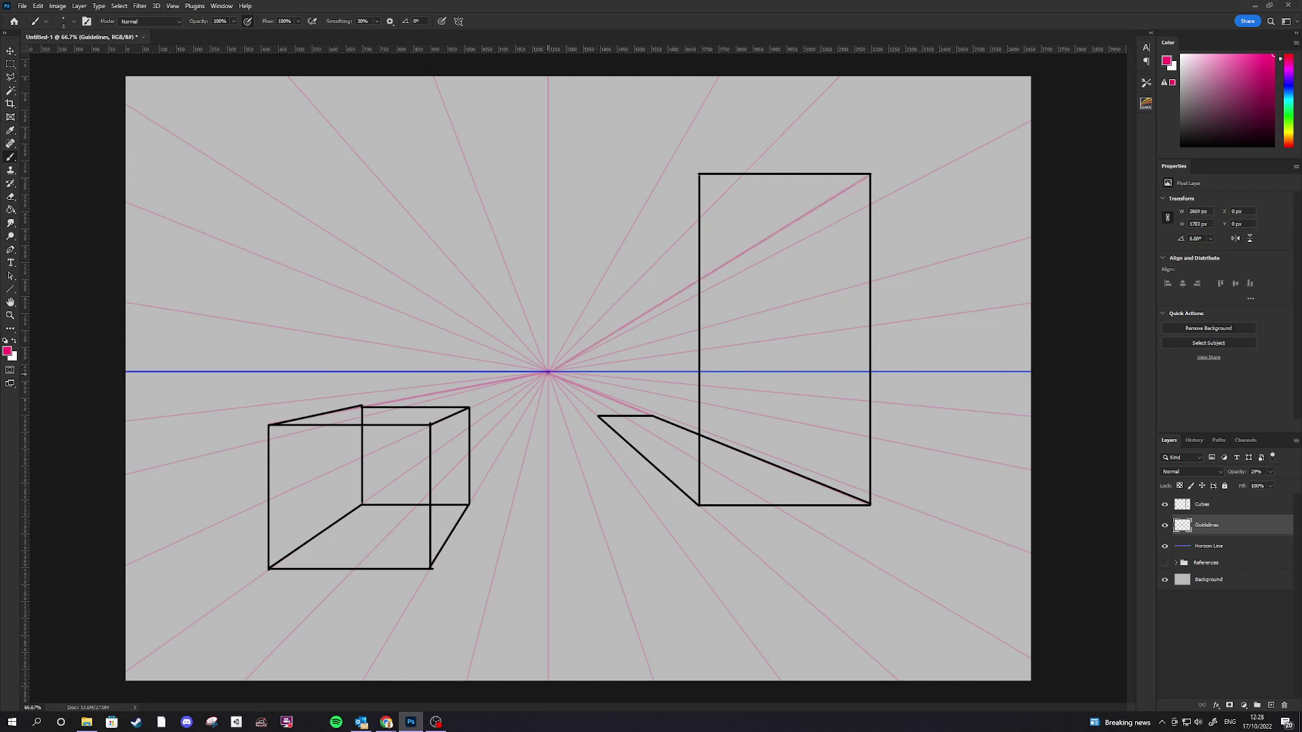
pyautogui.keyDown('shift'); pyautogui.click(549, 373); pyautogui.keyUp('shift')
# Draw the tall box's rear left vertical edge in black on the Cubes layer and connect its top to the front rectangle's upper-left corner
pyautogui.hotkey('alt', ']')
pyautogui.press('d')
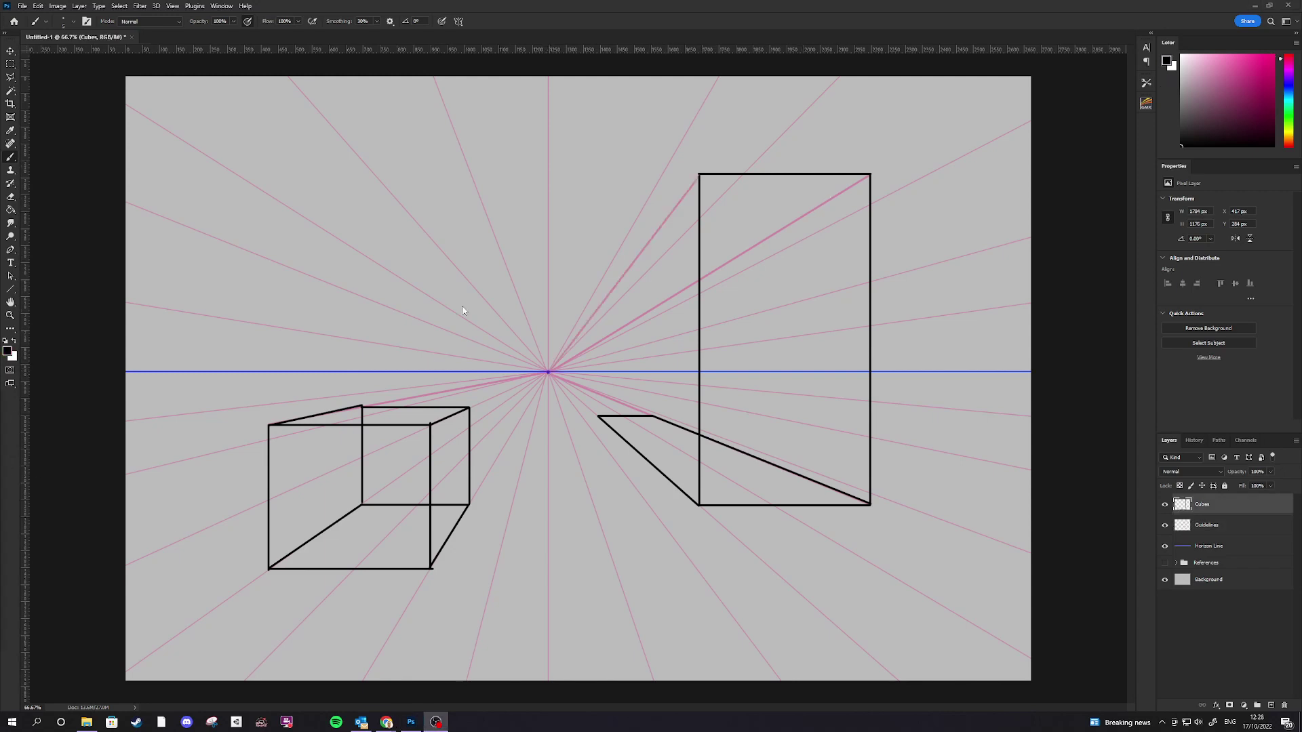
pyautogui.click(610, 8)
pyautogui.moveTo(598, 416); pyautogui.dragTo(609, 312)
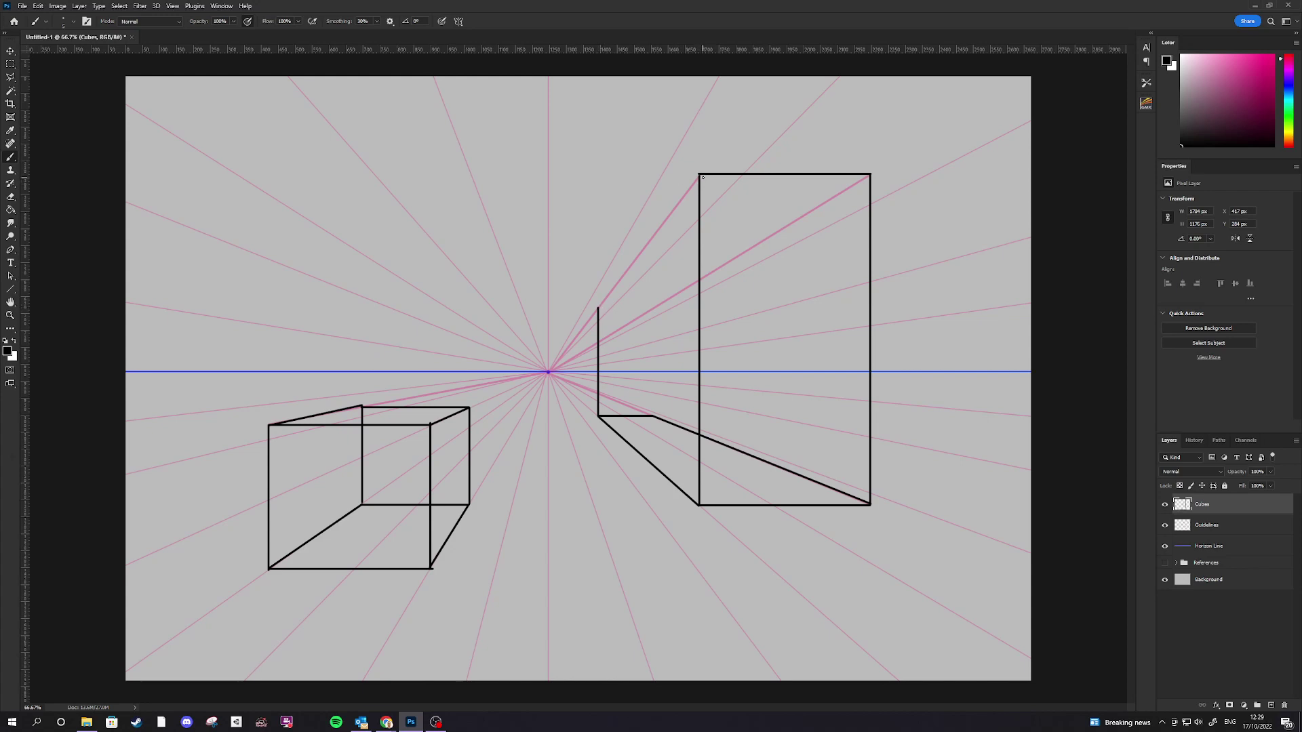
pyautogui.keyDown('shift'); pyautogui.click(699, 175); pyautogui.keyUp('shift')
# Close the tall box's rear face with its top and right edges, and connect its upper-right corner to the front rectangle's upper-right corner
pyautogui.moveTo(598, 308); pyautogui.dragTo(649, 309)
pyautogui.moveTo(655, 308); pyautogui.dragTo(652, 416)
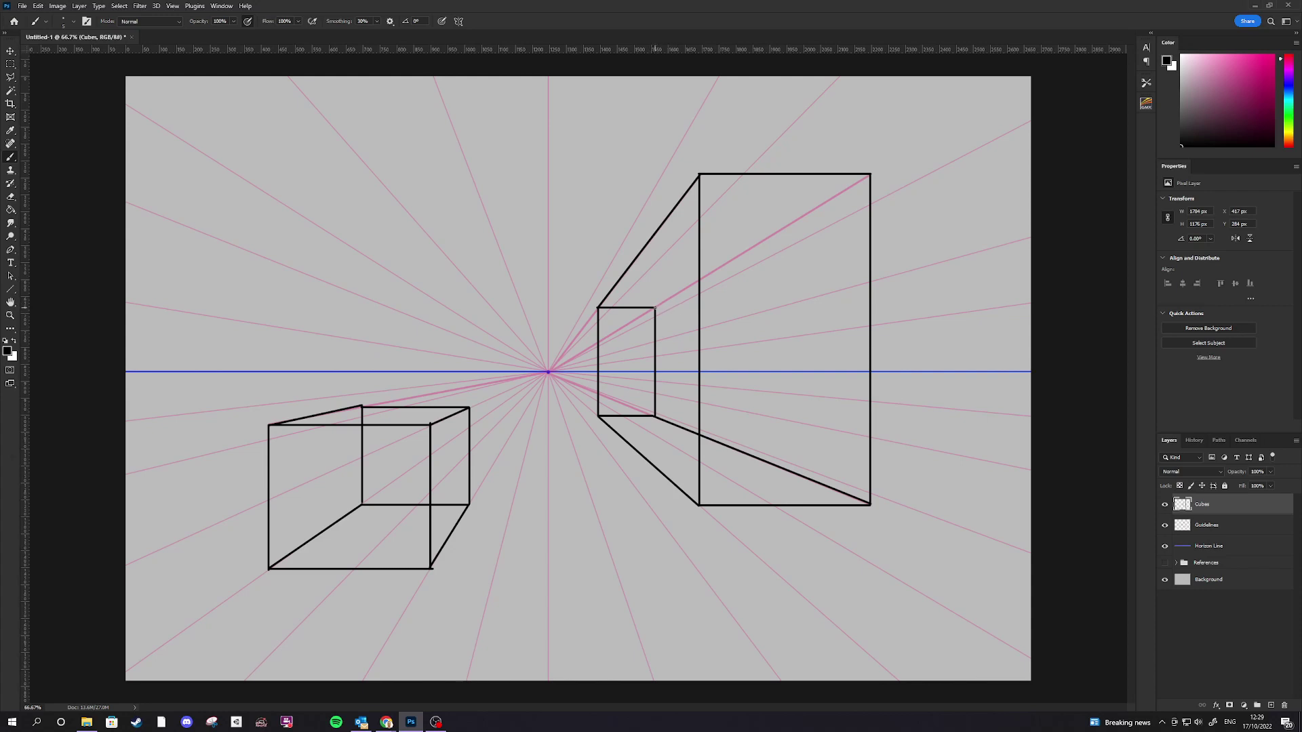
pyautogui.keyDown('shift'); pyautogui.click(870, 175); pyautogui.keyUp('shift')
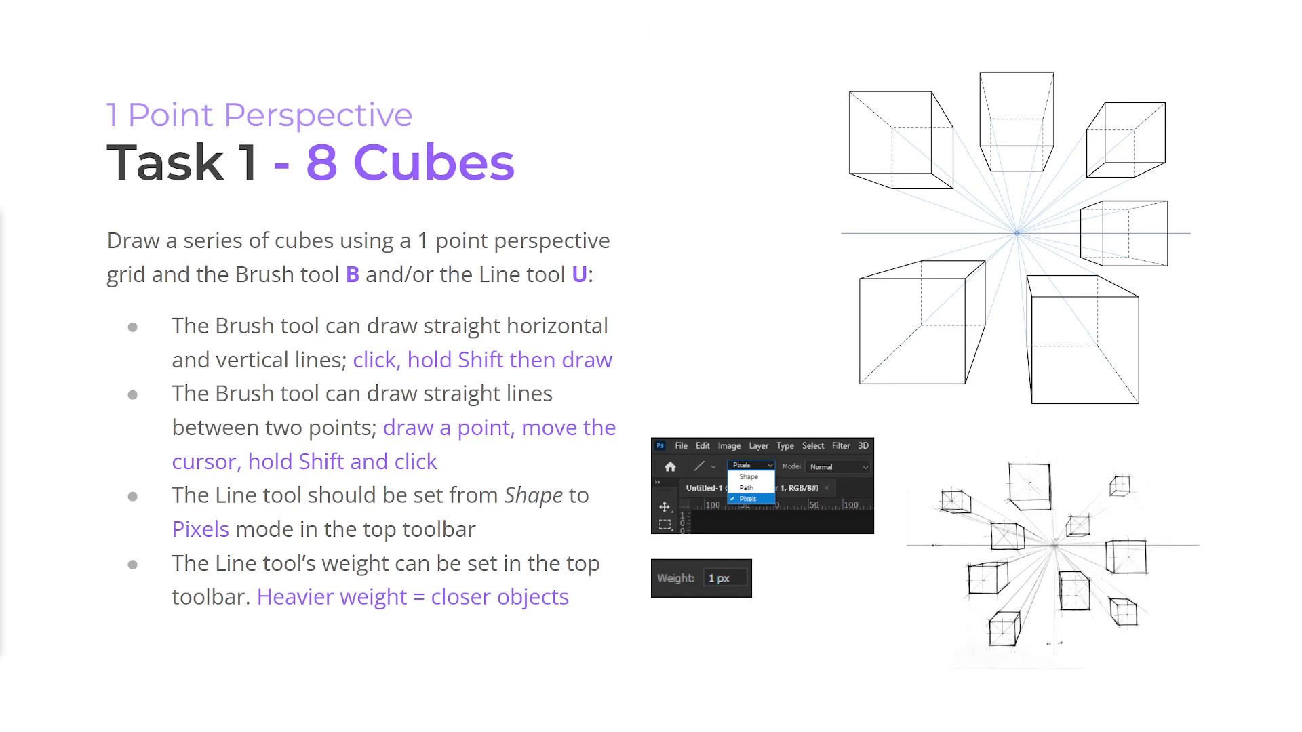
# Sketch freehand trial strokes over the tall box's faces and undo each of them
pyautogui.hotkey('alt', 'Tab')
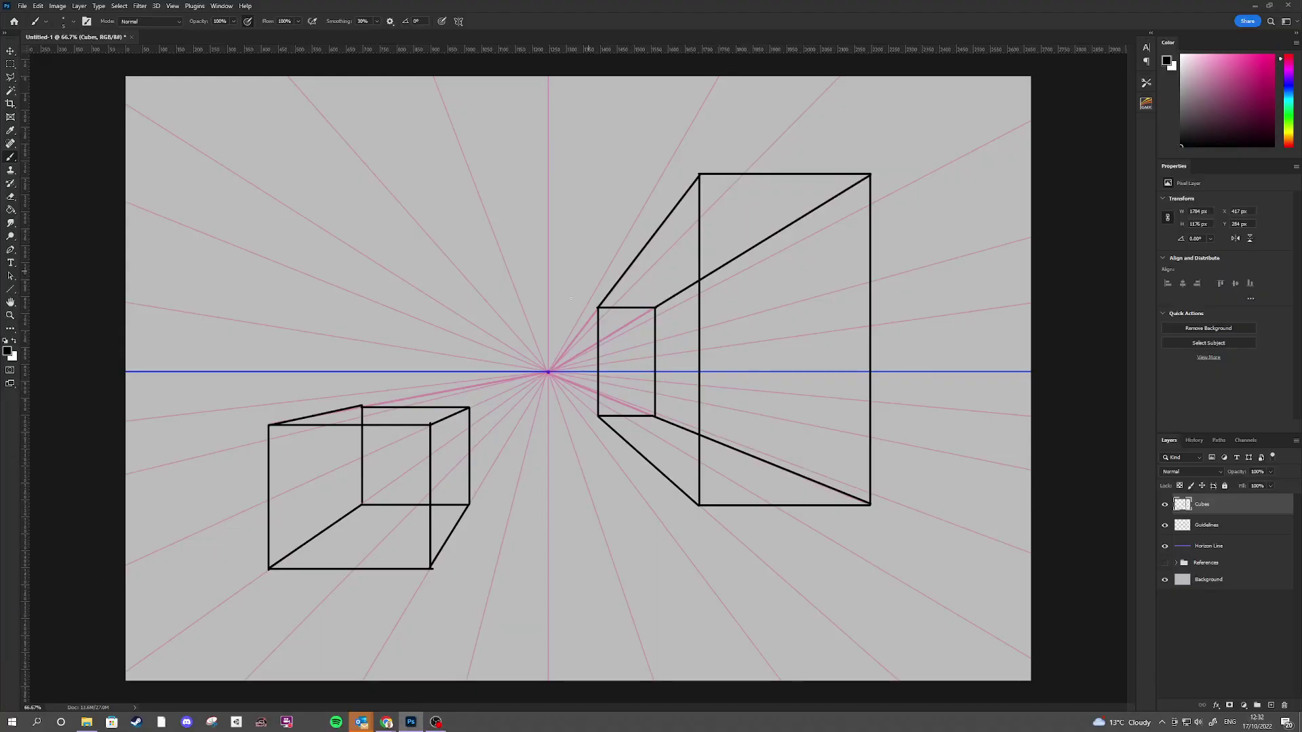
pyautogui.moveTo(684, 140)
pyautogui.mouseDown()
pyautogui.moveTo(466, 335)
pyautogui.moveTo(882, 598)
pyautogui.moveTo(902, 147)
pyautogui.moveTo(800, 73)
pyautogui.mouseUp()
pyautogui.hotkey('ctrl', 'z')
pyautogui.moveTo(676, 223)
pyautogui.mouseDown()
pyautogui.moveTo(641, 313)
pyautogui.moveTo(666, 432)
pyautogui.mouseUp()
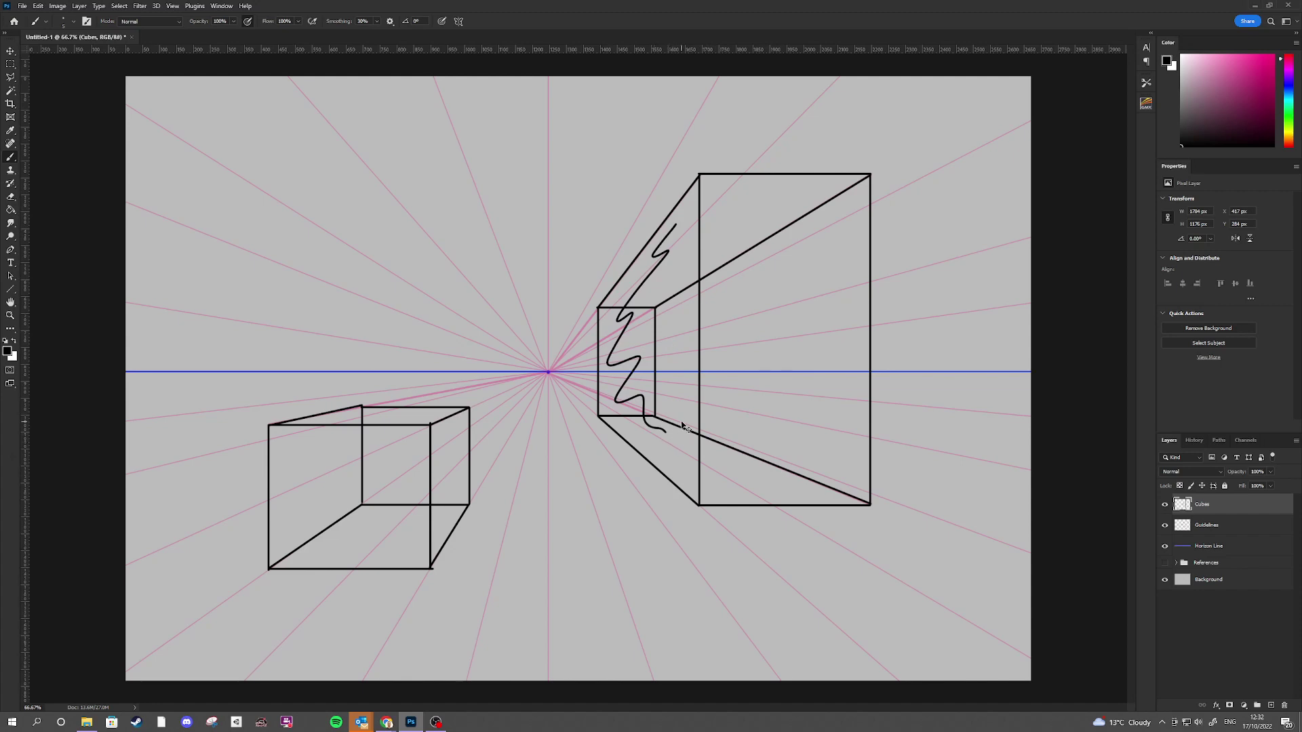
pyautogui.hotkey('ctrl', 'z')
pyautogui.moveTo(739, 202)
pyautogui.mouseDown()
pyautogui.moveTo(753, 234)
pyautogui.moveTo(749, 409)
pyautogui.mouseUp()
pyautogui.moveTo(814, 440); pyautogui.dragTo(838, 533)
pyautogui.hotkey('ctrl', 'z')
pyautogui.moveTo(774, 468)
pyautogui.mouseDown()
pyautogui.moveTo(763, 421)
pyautogui.moveTo(758, 273)
pyautogui.moveTo(727, 134)
pyautogui.mouseUp()
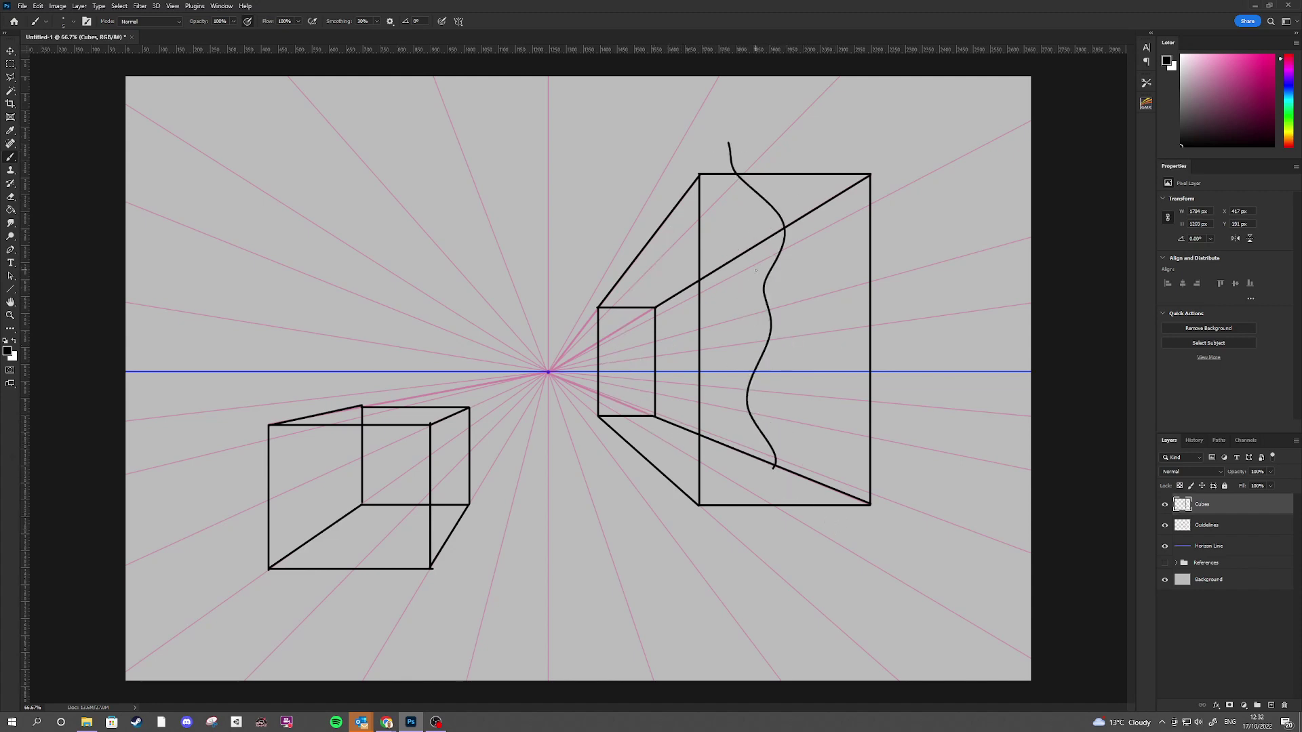
pyautogui.hotkey('ctrl', 'z')
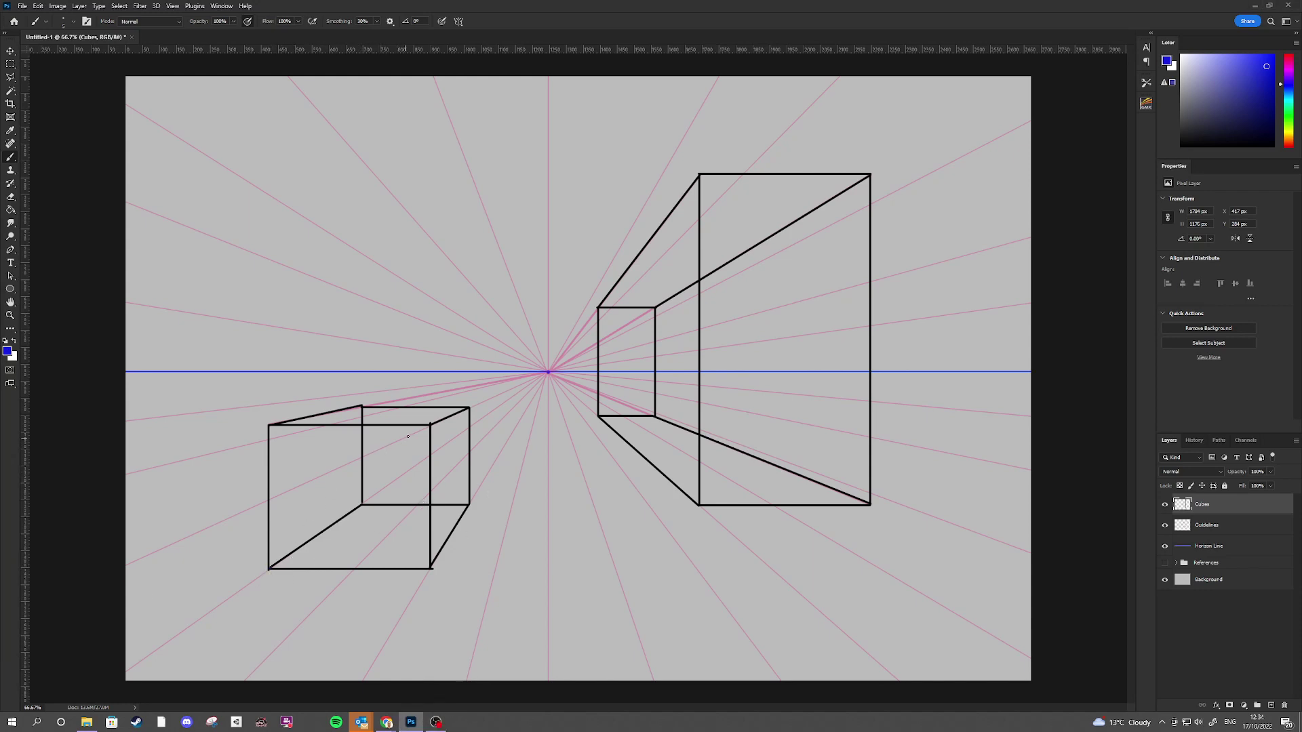
# Draw blue diagonals and centre lines across the cube's front face on the Cubes layer, and undo them
pyautogui.keyDown('shift'); pyautogui.click(430, 425); pyautogui.keyUp('shift')
pyautogui.keyDown('shift'); pyautogui.click(431, 568); pyautogui.keyUp('shift')
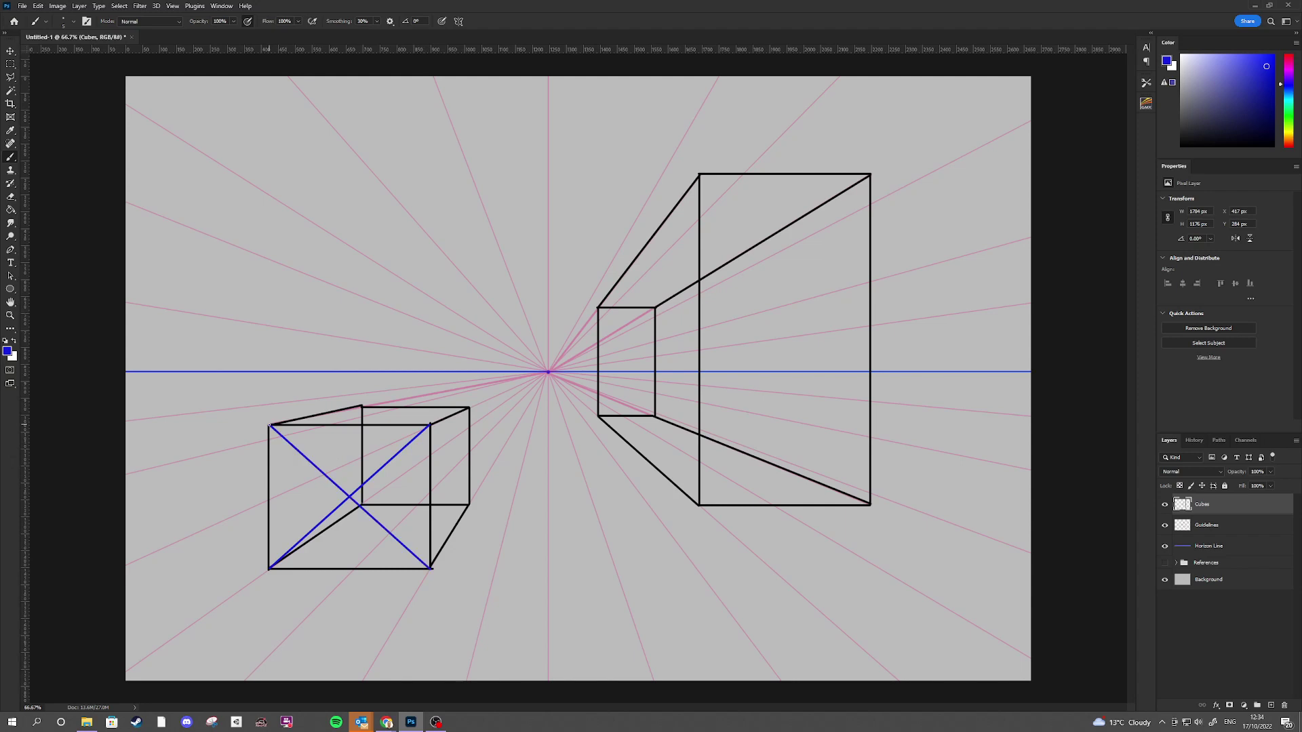
pyautogui.moveTo(350, 497); pyautogui.dragTo(351, 421)
pyautogui.moveTo(350, 497); pyautogui.dragTo(343, 569)
pyautogui.moveTo(350, 498)
pyautogui.mouseDown()
pyautogui.moveTo(255, 493)
pyautogui.moveTo(431, 497)
pyautogui.mouseUp()
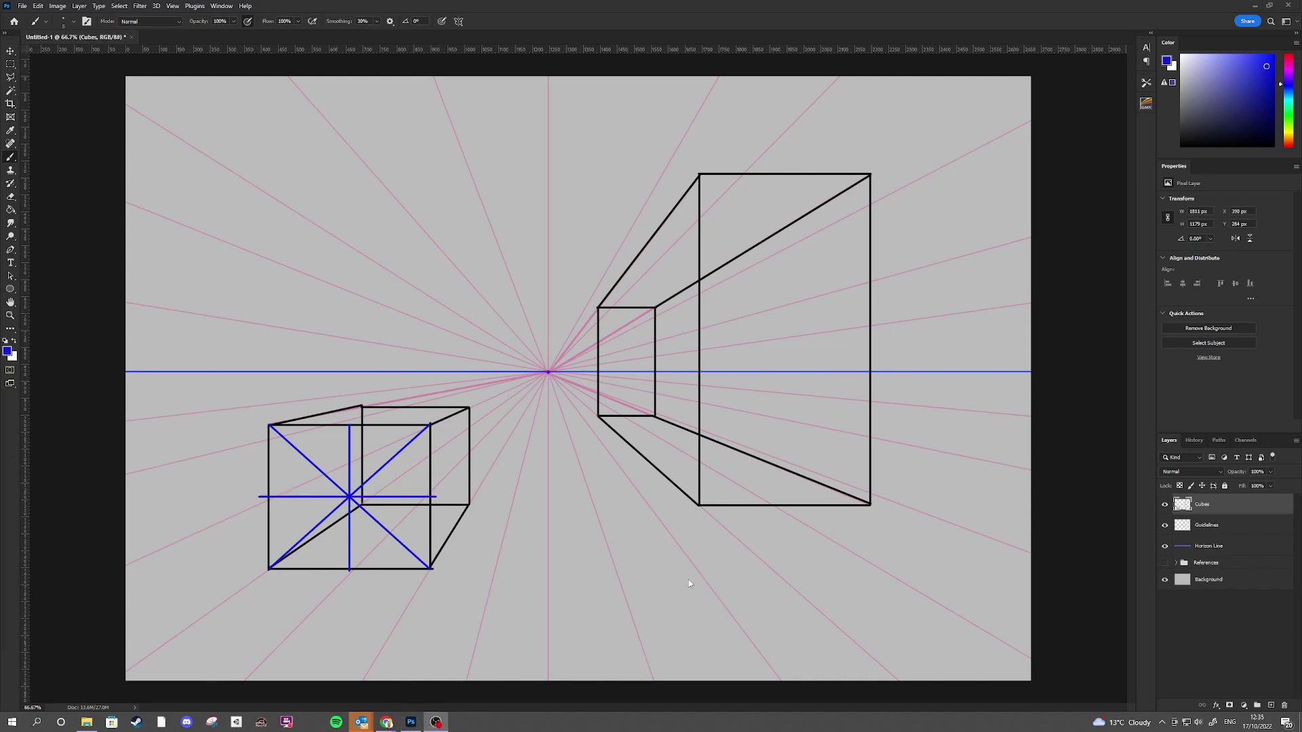
pyautogui.click(701, 509)
pyautogui.hotkey('ctrl', 'z')
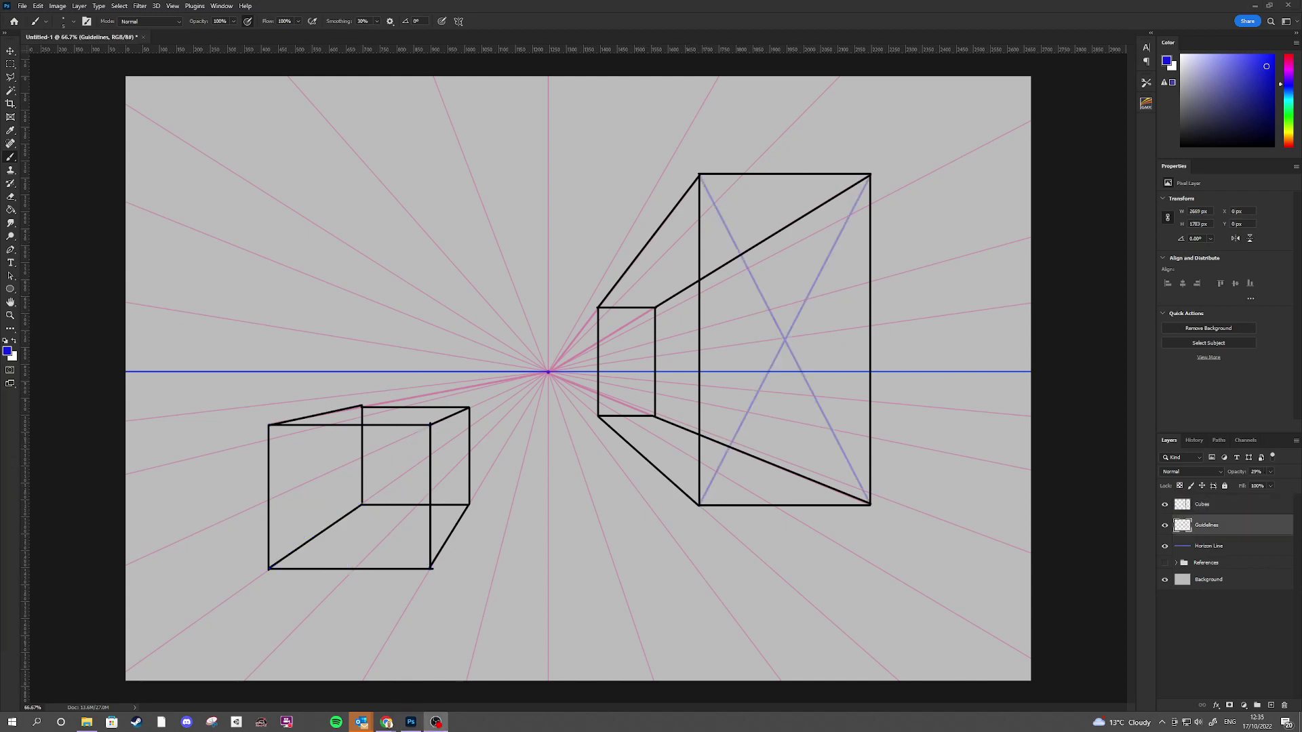
# Draw a blue horizontal guideline through the crossing of the tall rectangle's diagonals and a receding guideline from its left end on the Guidelines layer
pyautogui.click(785, 342)
pyautogui.moveTo(784, 339); pyautogui.dragTo(693, 335)
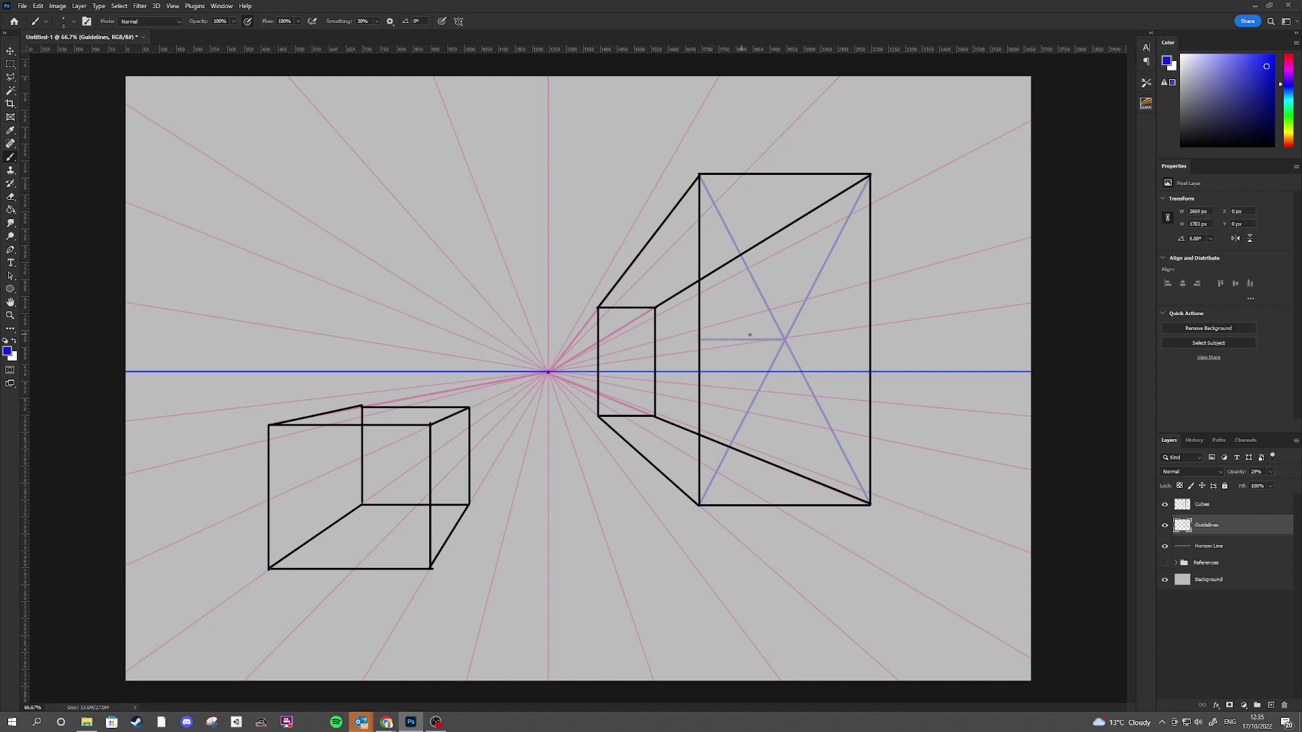
pyautogui.moveTo(816, 339); pyautogui.dragTo(857, 345)
pyautogui.keyDown('shift'); pyautogui.click(699, 339); pyautogui.keyUp('shift')
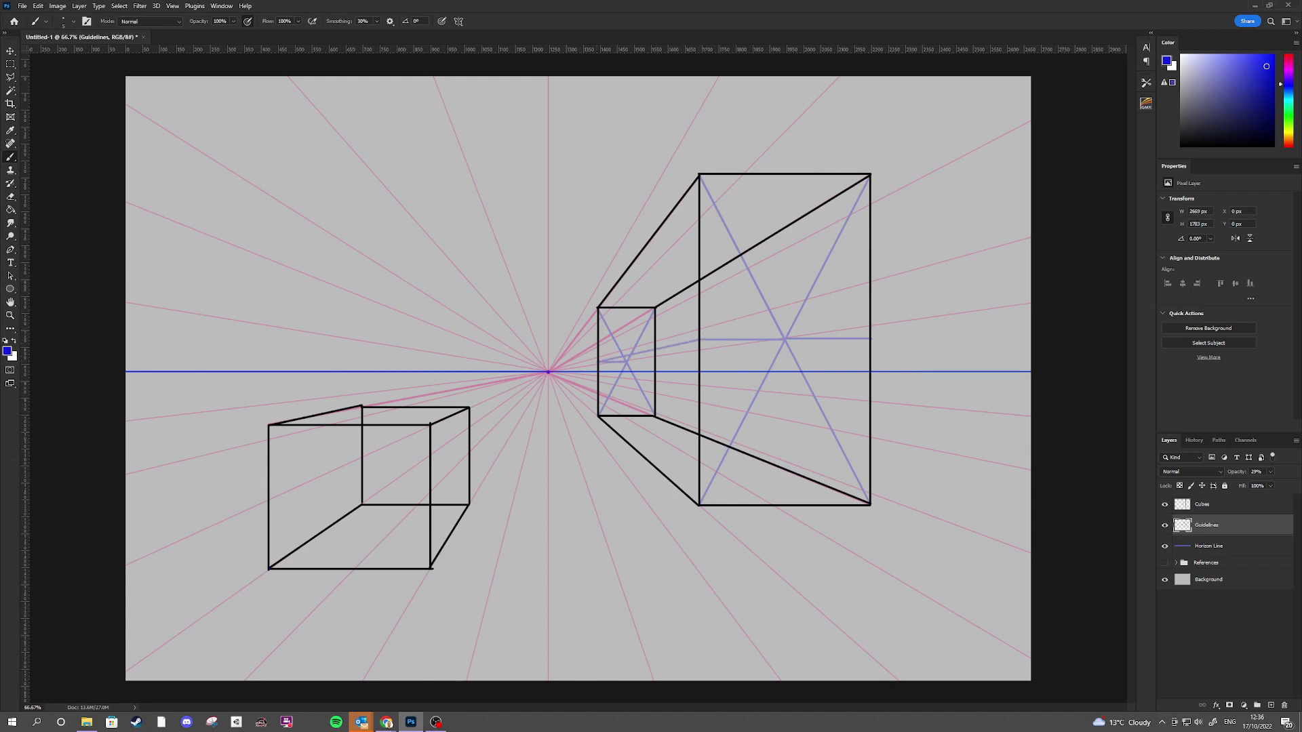
# Trace the tall box's mid-height division in black on the Cubes layer, along the receding left side and across the front face
pyautogui.hotkey('alt', ']')
pyautogui.press('d')
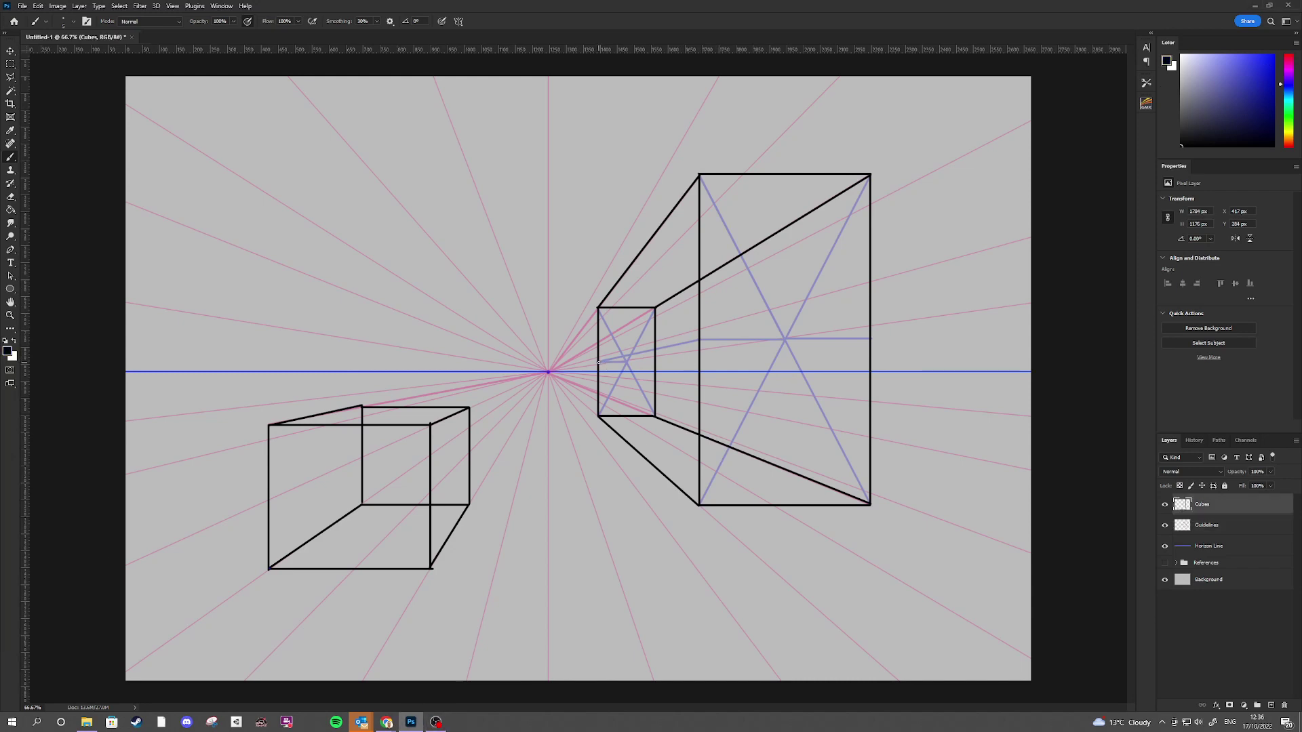
pyautogui.keyDown('shift'); pyautogui.click(699, 339); pyautogui.keyUp('shift')
pyautogui.keyDown('shift'); pyautogui.click(871, 339); pyautogui.keyUp('shift')
# Draw four blue ellipse outlines, fitting one into each upper and lower half of the tall box's front and rear faces
pyautogui.press('u')
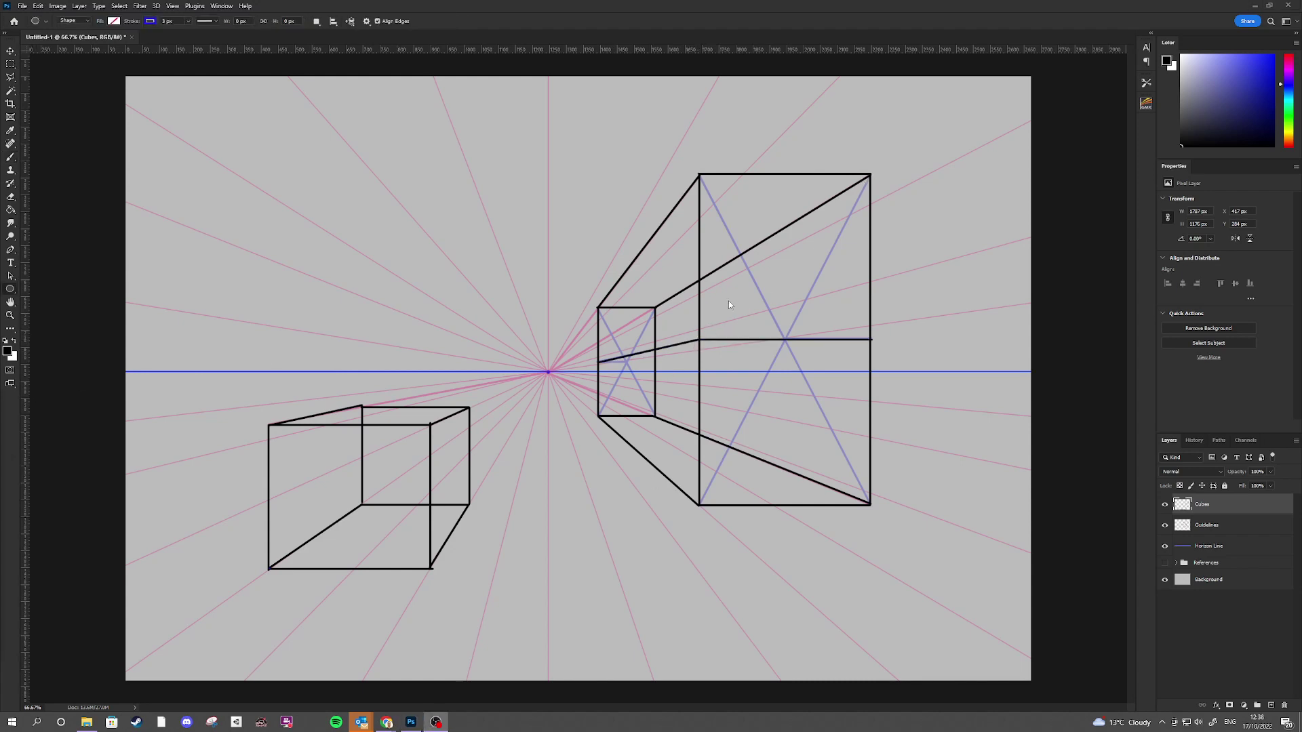
pyautogui.moveTo(699, 340); pyautogui.dragTo(870, 175)
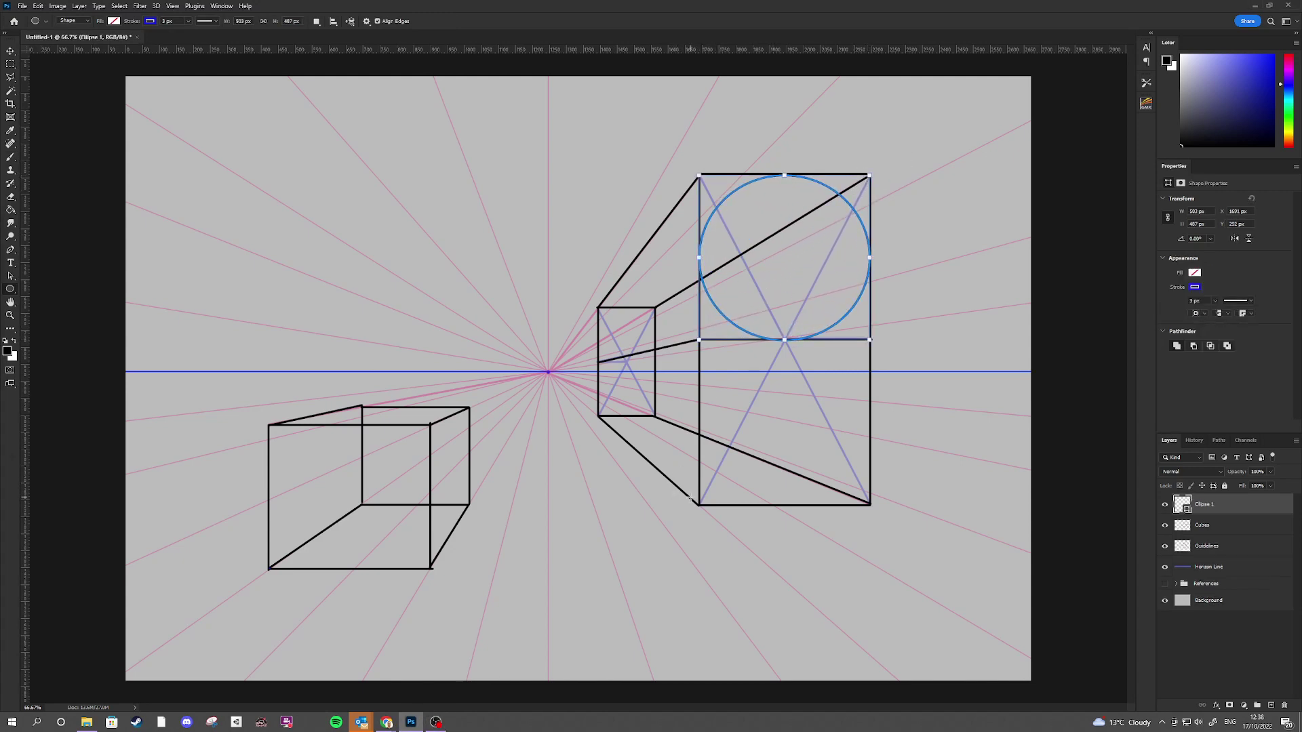
pyautogui.moveTo(700, 504); pyautogui.dragTo(870, 341)
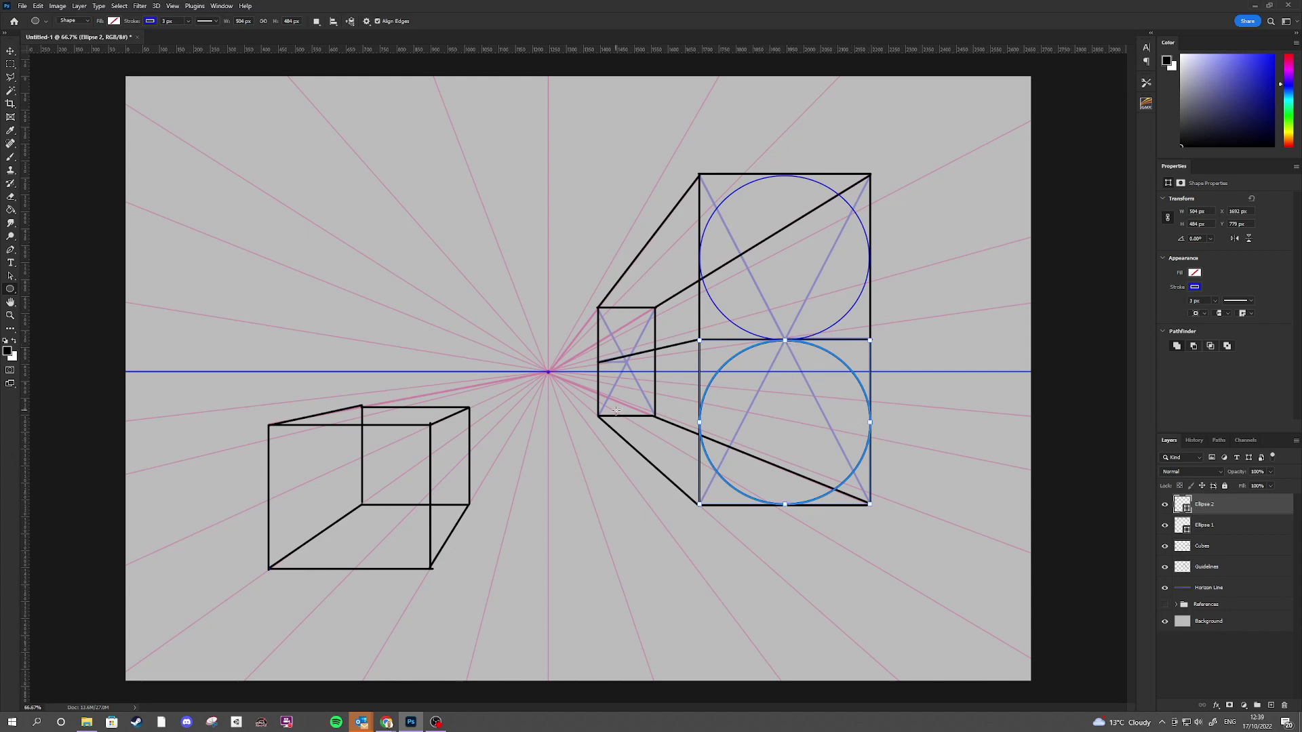
pyautogui.moveTo(596, 417); pyautogui.dragTo(655, 365)
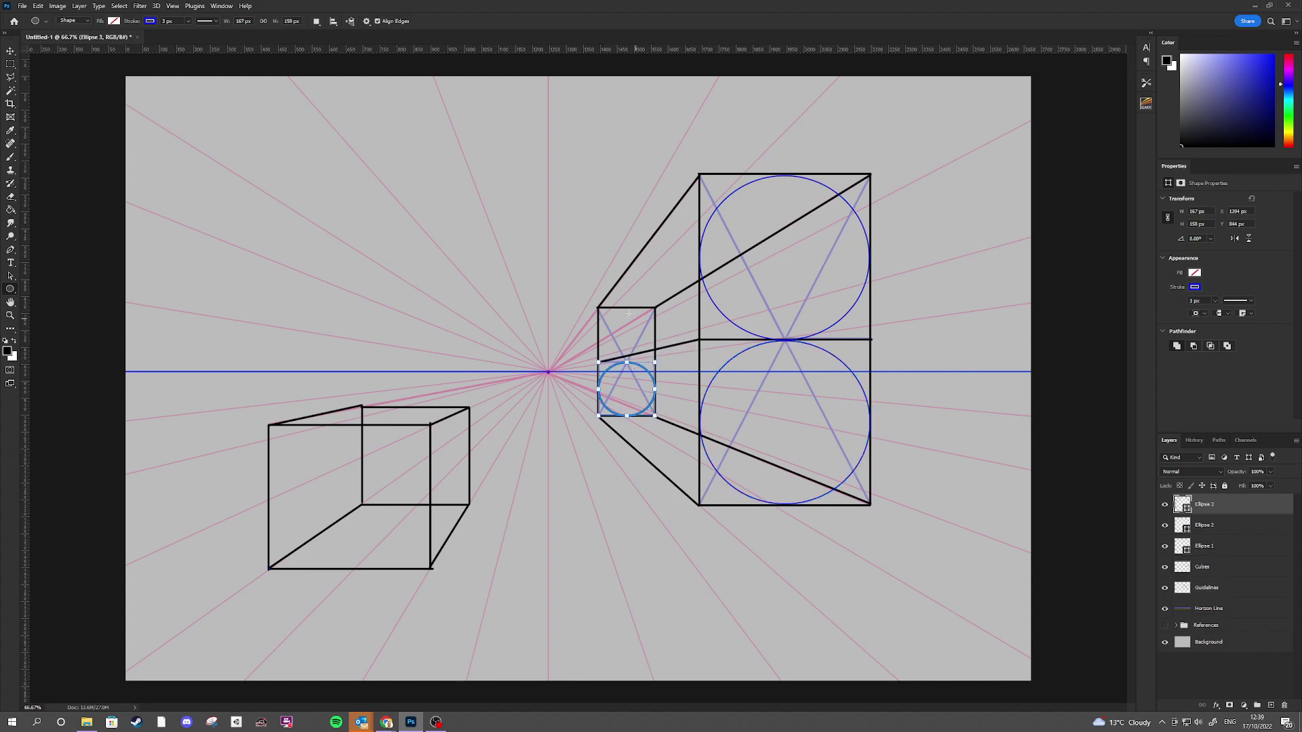
pyautogui.moveTo(598, 308); pyautogui.dragTo(653, 361)
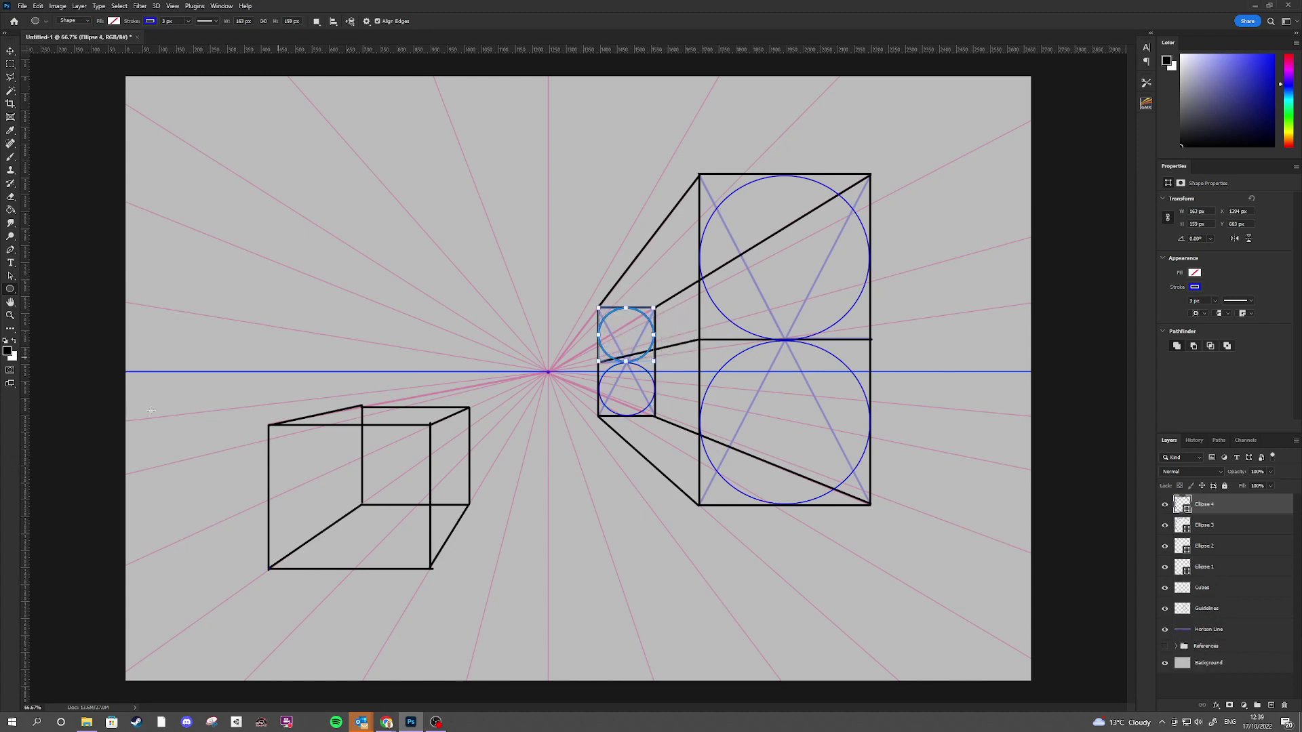
# Draw a blue vertical centre line on the front face on the Cubes layer, and connect the front circles' centre and top points to the rear circles
pyautogui.press('b')
pyautogui.click(1203, 587)
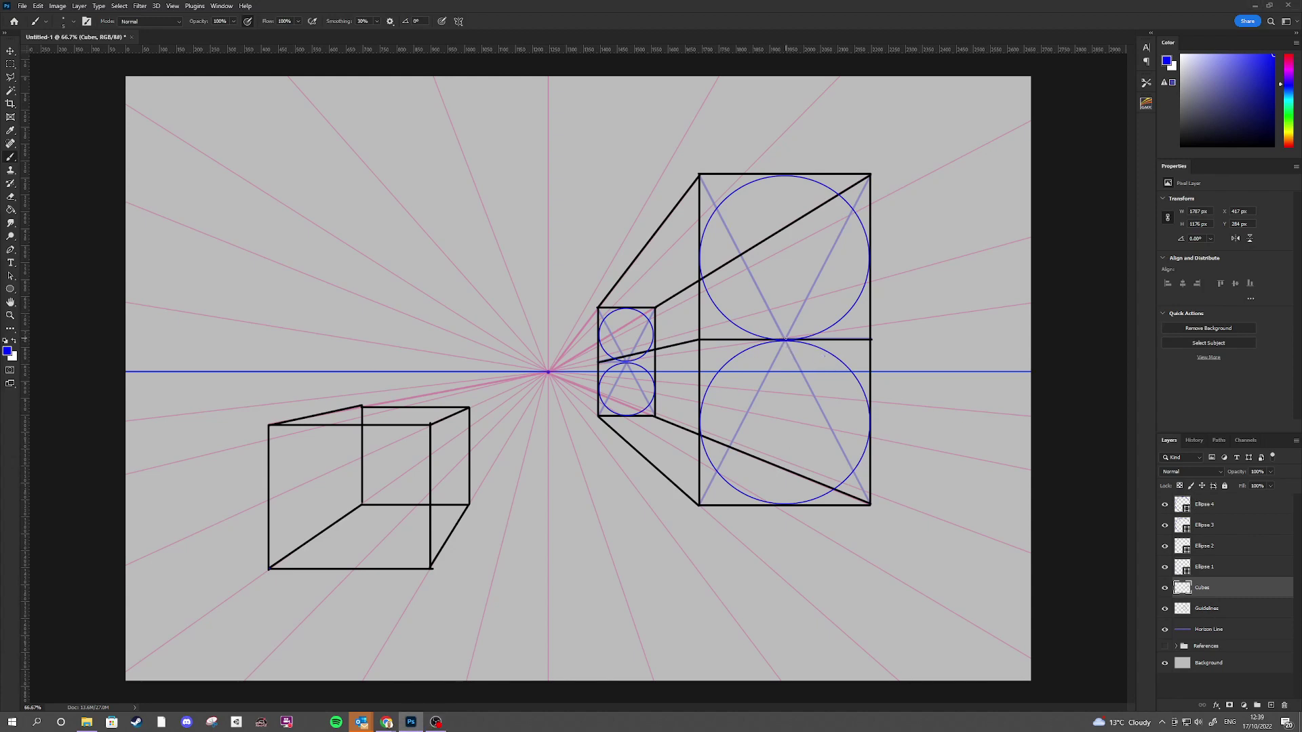
pyautogui.moveTo(792, 382); pyautogui.dragTo(794, 521)
pyautogui.moveTo(783, 342); pyautogui.dragTo(777, 174)
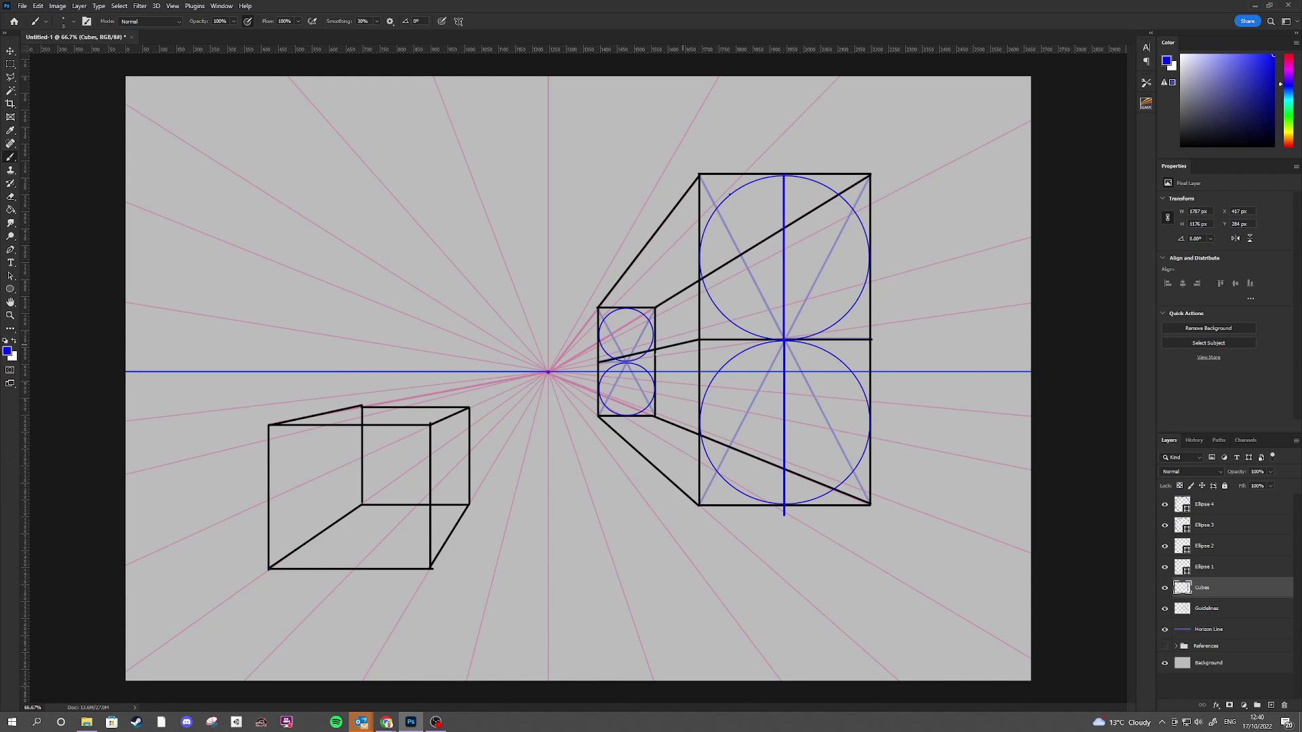
pyautogui.keyDown('shift'); pyautogui.click(626, 362); pyautogui.keyUp('shift')
pyautogui.keyDown('shift'); pyautogui.click(627, 307); pyautogui.keyUp('shift')
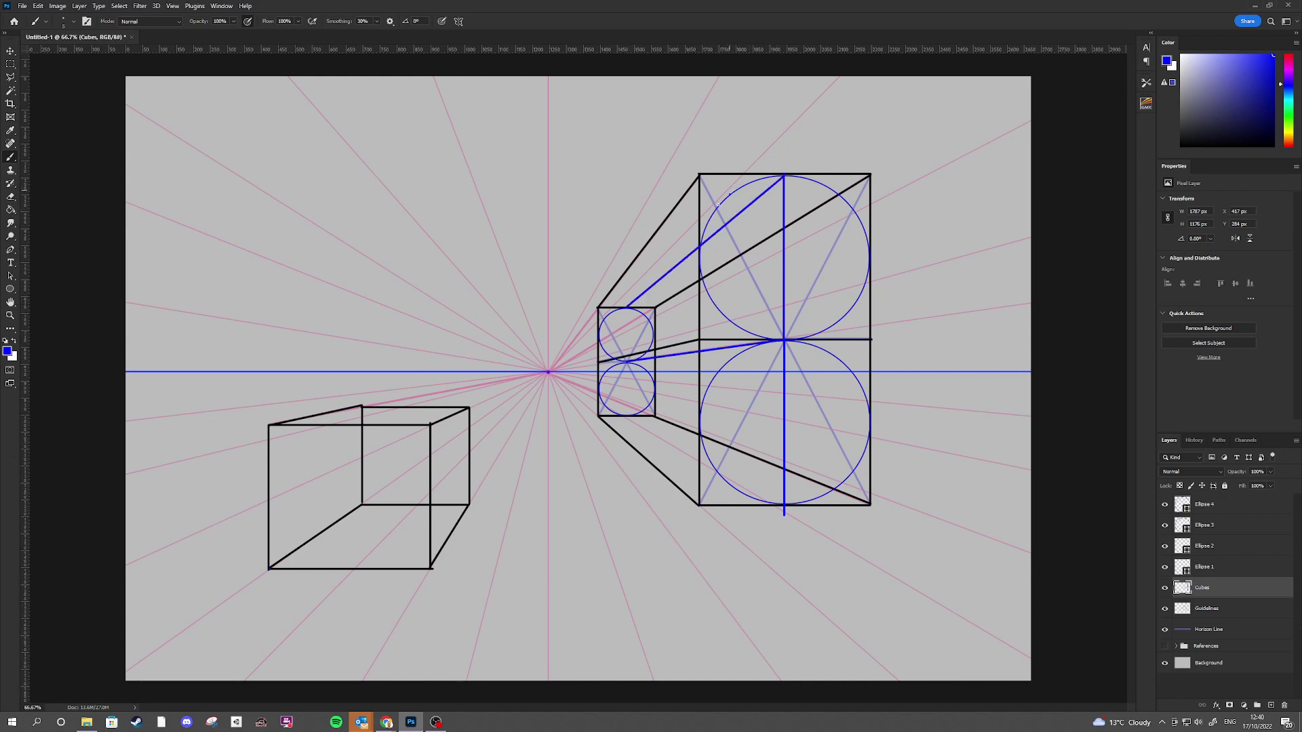
# Undo the upper connecting line and draw blue tangent edges joining the outer left sides of the front and rear circles, upper and lower
pyautogui.moveTo(722, 201); pyautogui.dragTo(657, 288)
pyautogui.hotkey('ctrl', 'z')
pyautogui.hotkey('ctrl', 'z')
pyautogui.keyDown('shift'); pyautogui.click(605, 318); pyautogui.keyUp('shift')
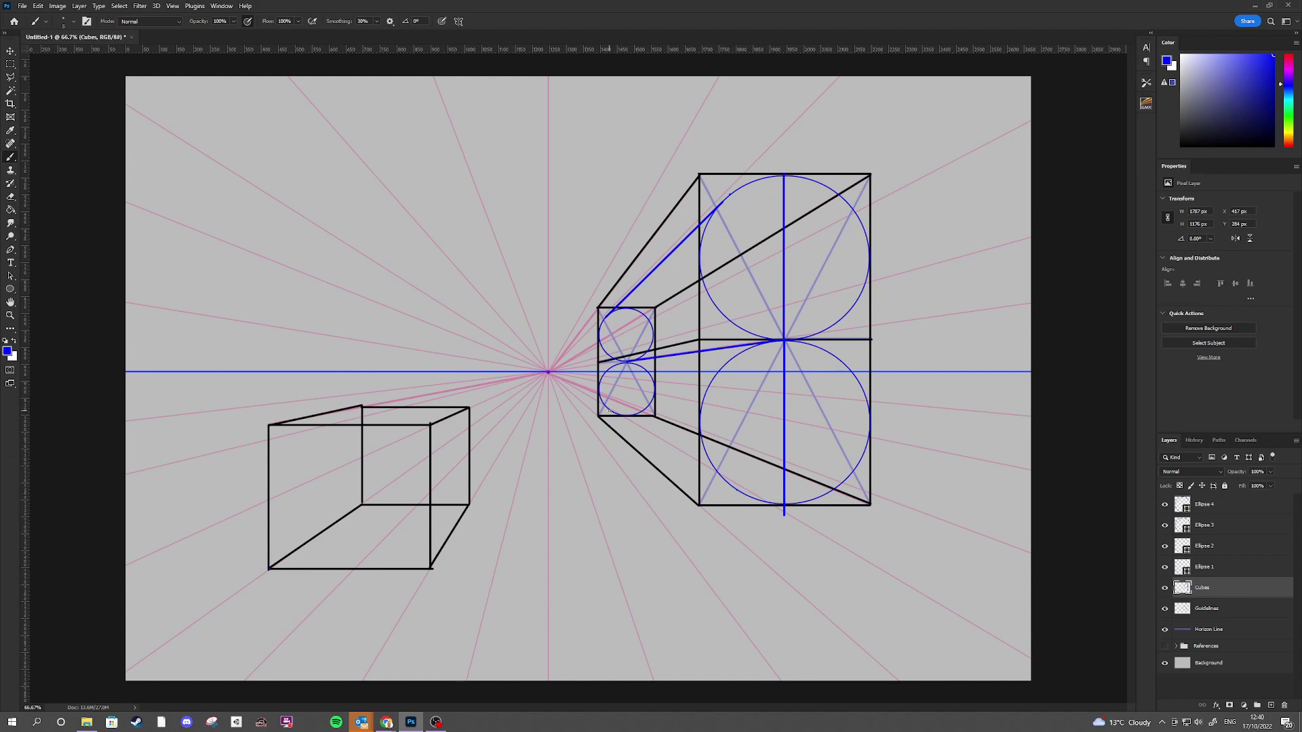
pyautogui.keyDown('shift'); pyautogui.click(610, 411); pyautogui.keyUp('shift')
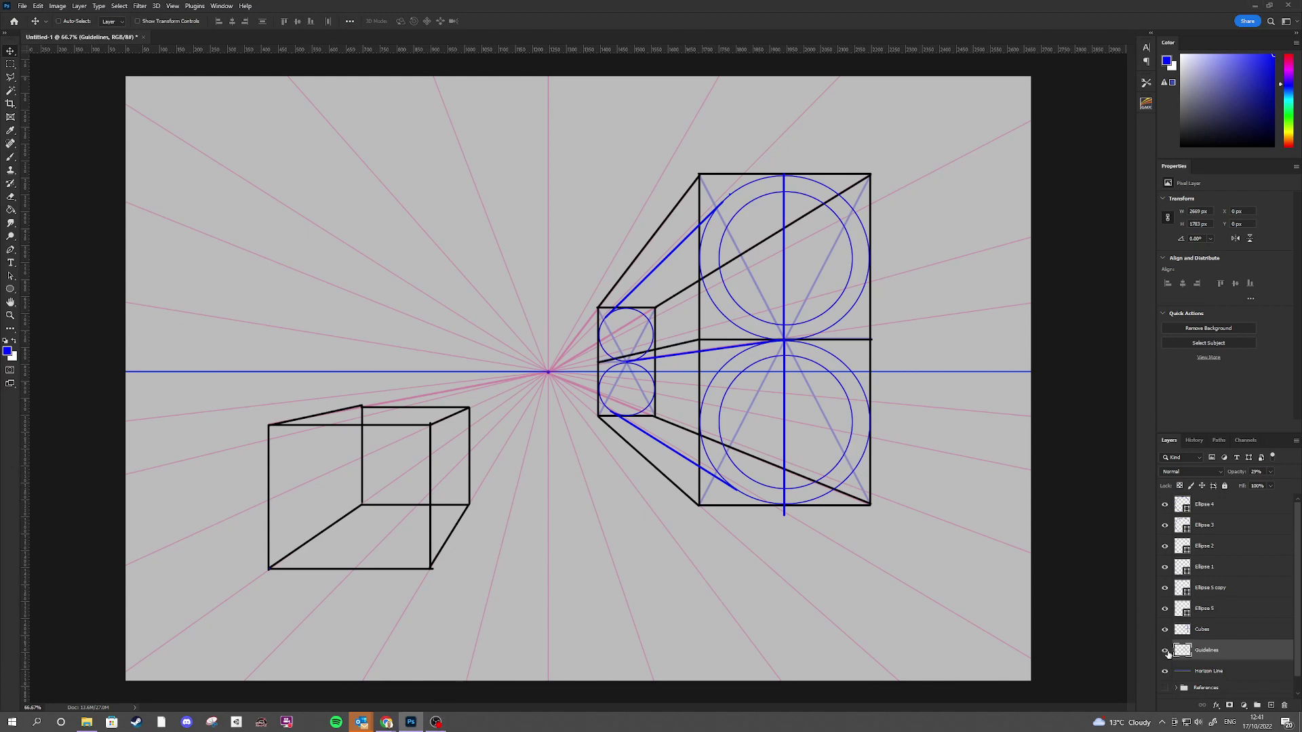
# Toggle the Guidelines layer's visibility off and on to compare the drawing with and without guides
pyautogui.click(1165, 651)
pyautogui.click(1165, 652)
pyautogui.click(1165, 651)
pyautogui.click(1165, 651)
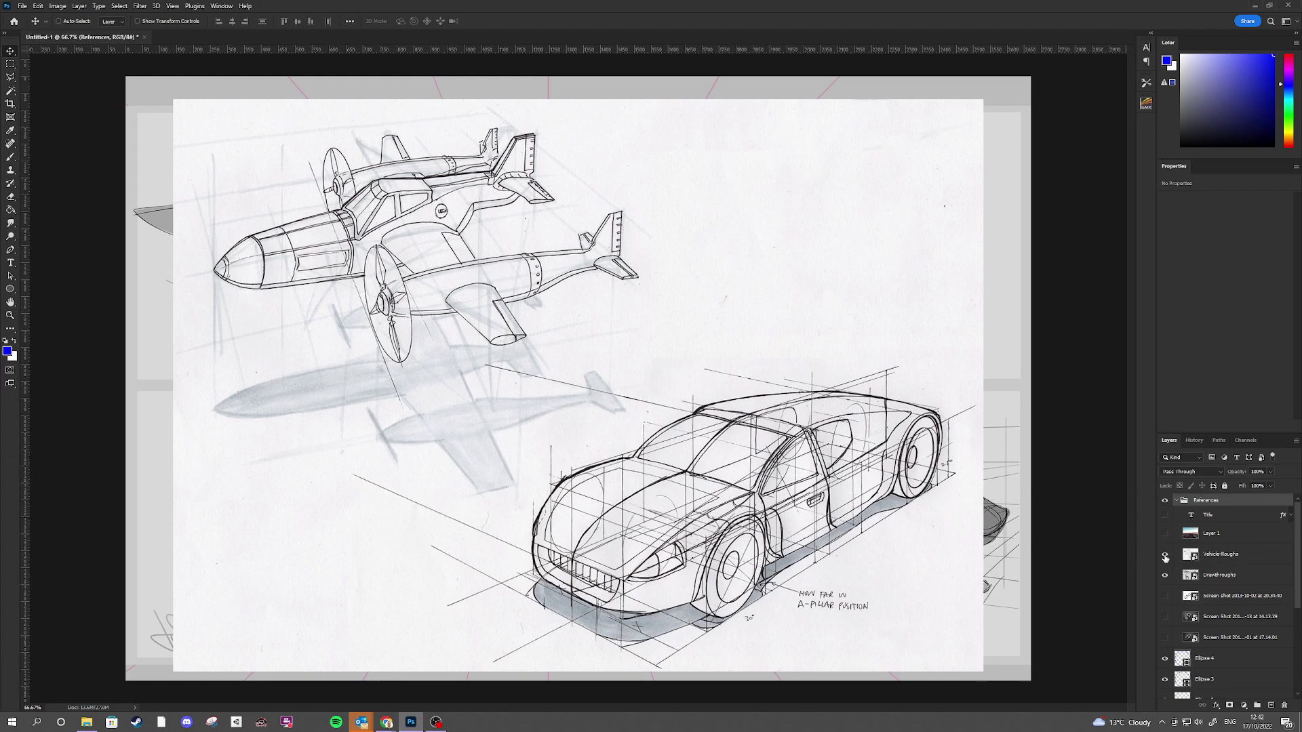
# Hide the Vehicle Roughs reference layer to view the Drawthroughs animal sketches beneath it
pyautogui.click(1165, 556)
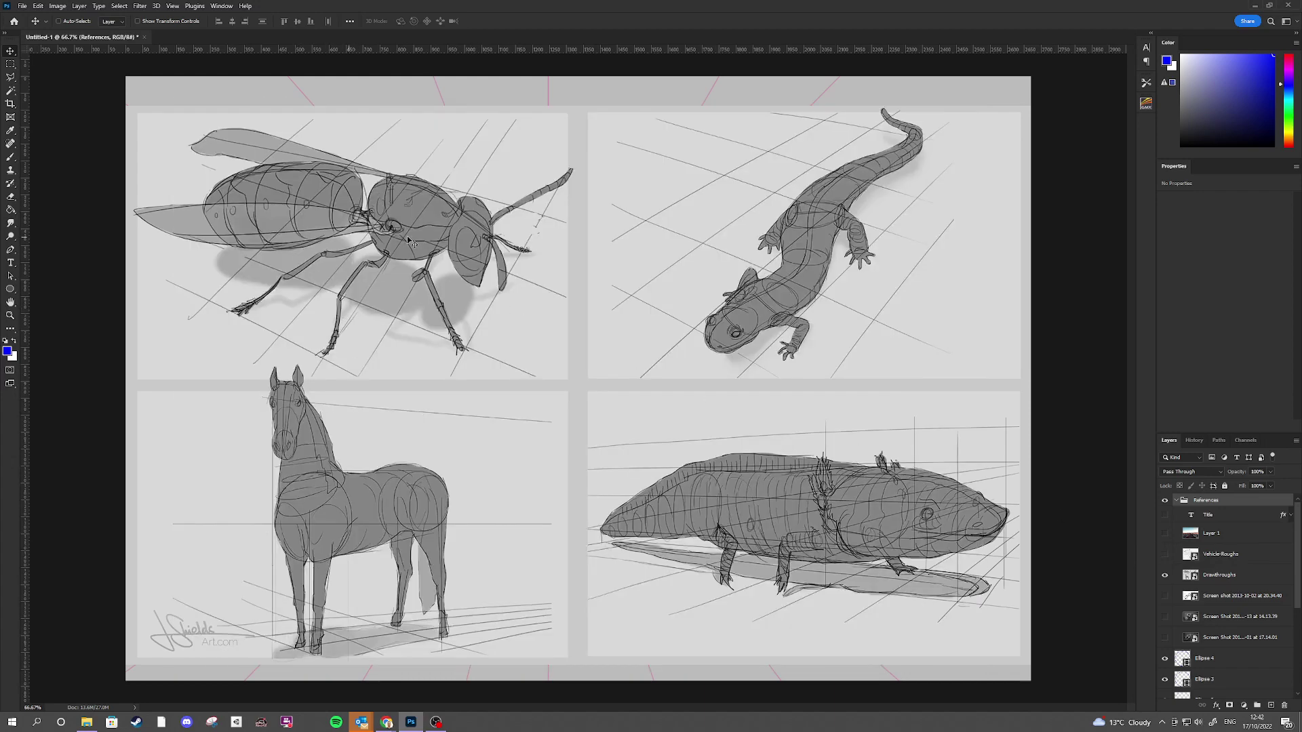